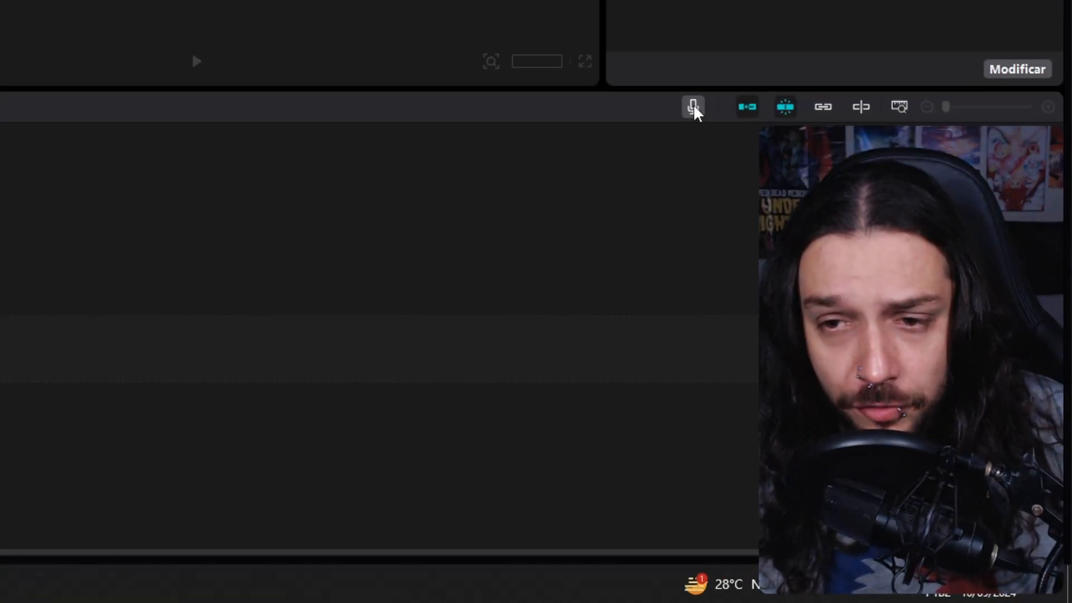
Choose Microfone (2- Alctron-UM110) as the input device for the voice-over recording
click(693, 106)
click(878, 175)
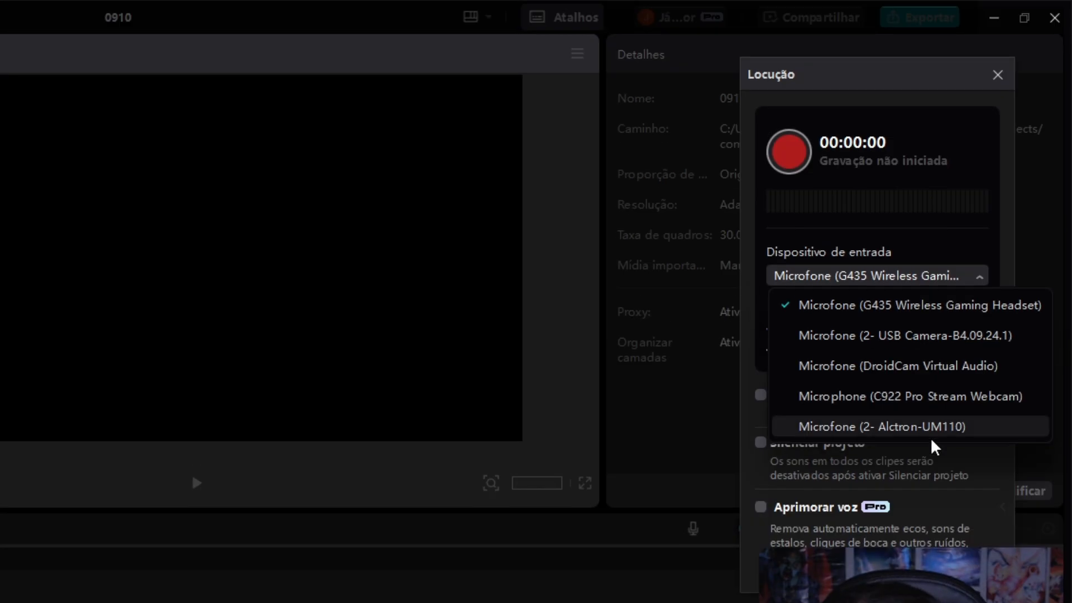
click(931, 446)
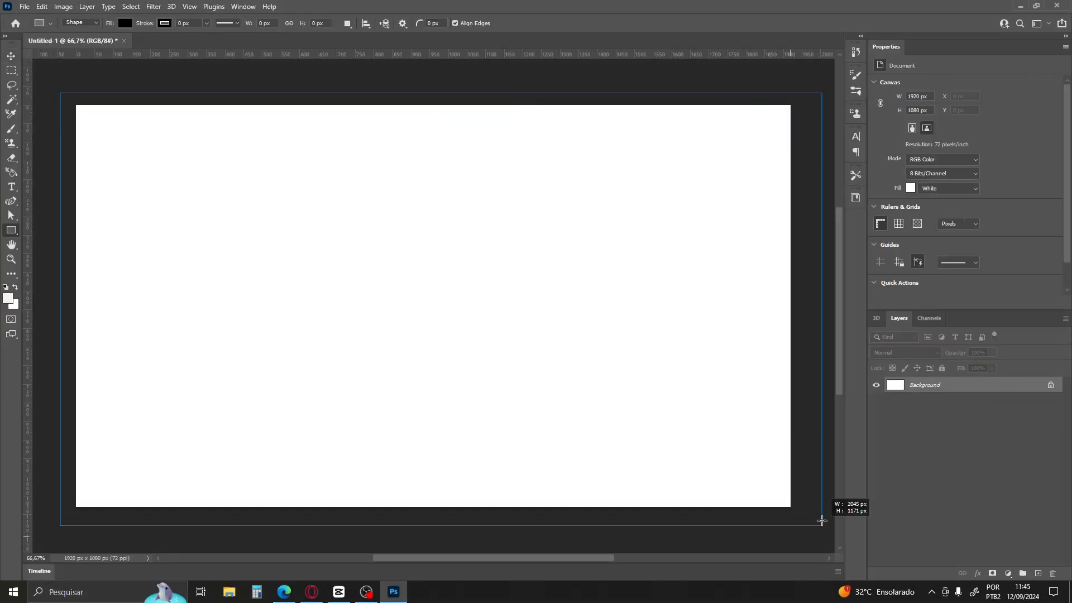
Switch to Photoshop, draw a rectangle about 1998 by 1139 px covering the whole canvas, and fill it with yellow
drag(822, 520, 804, 517)
click(909, 164)
click(1020, 186)
click(823, 227)
drag(849, 366, 849, 345)
click(931, 223)
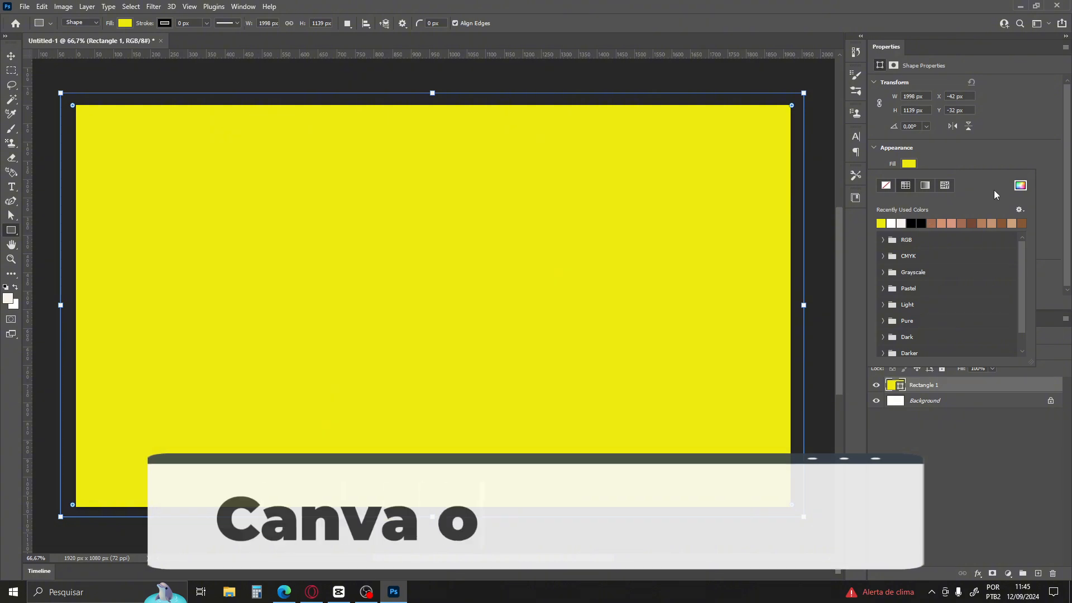
Pick a different custom fill colour for the canvas-covering rectangle
click(1020, 186)
click(851, 247)
click(941, 222)
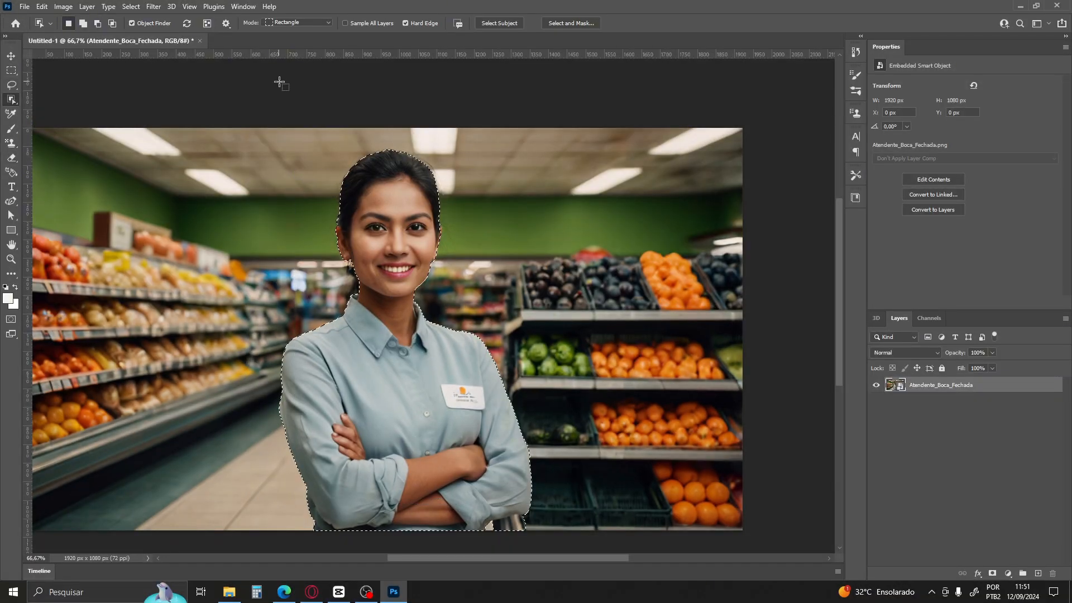
Select the woman's lower lip with the Lasso, copy it to a new layer, and move it down to open the mouth
scroll(523, 513, down, 1)
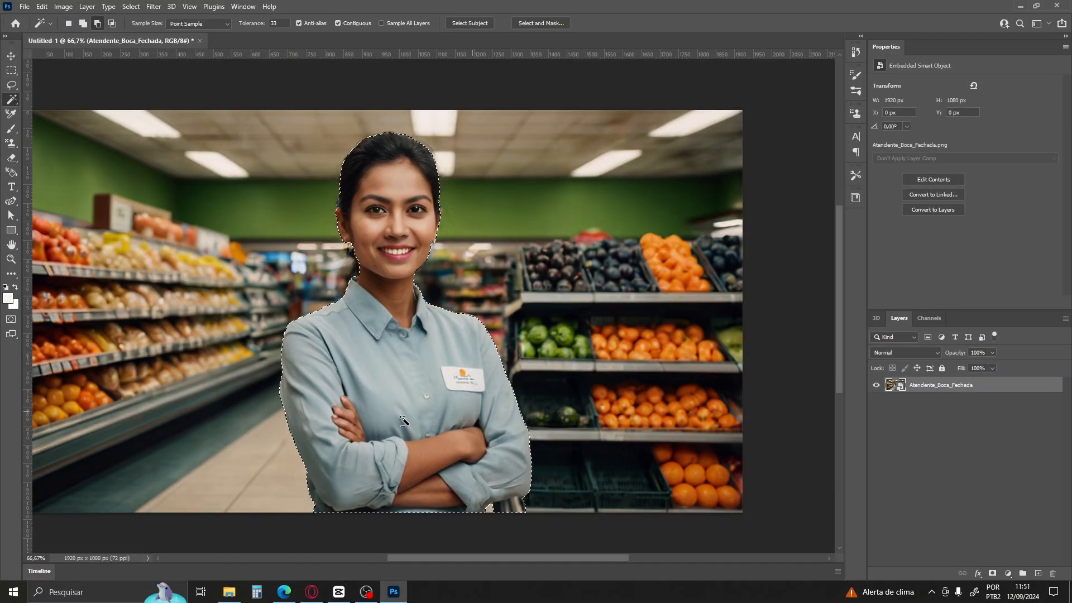
scroll(523, 513, up, 12)
scroll(439, 499, up, 5)
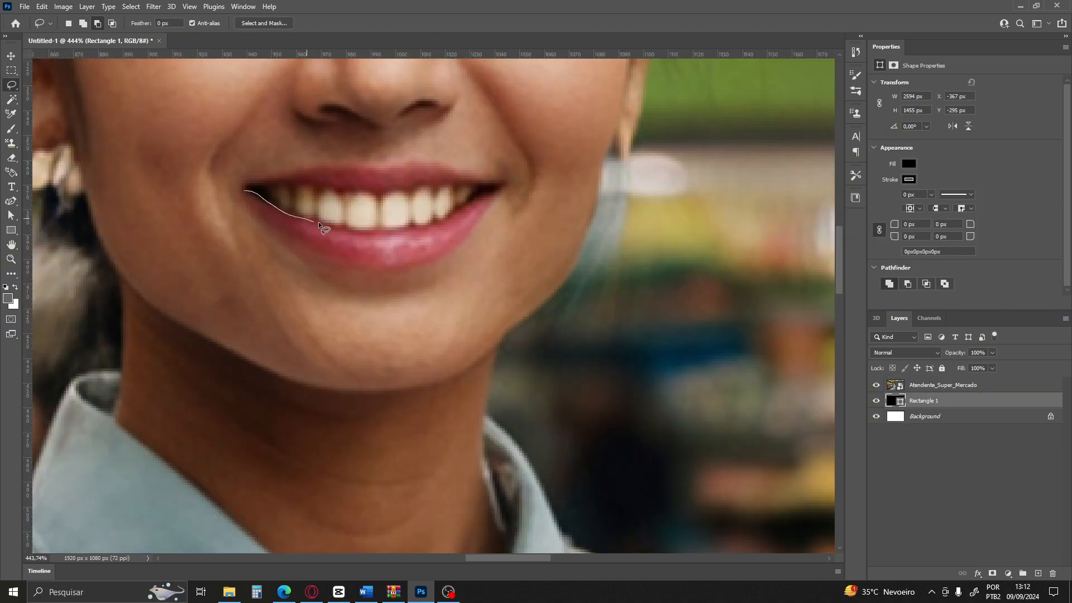
key(ctrl+j)
drag(381, 242, 381, 270)
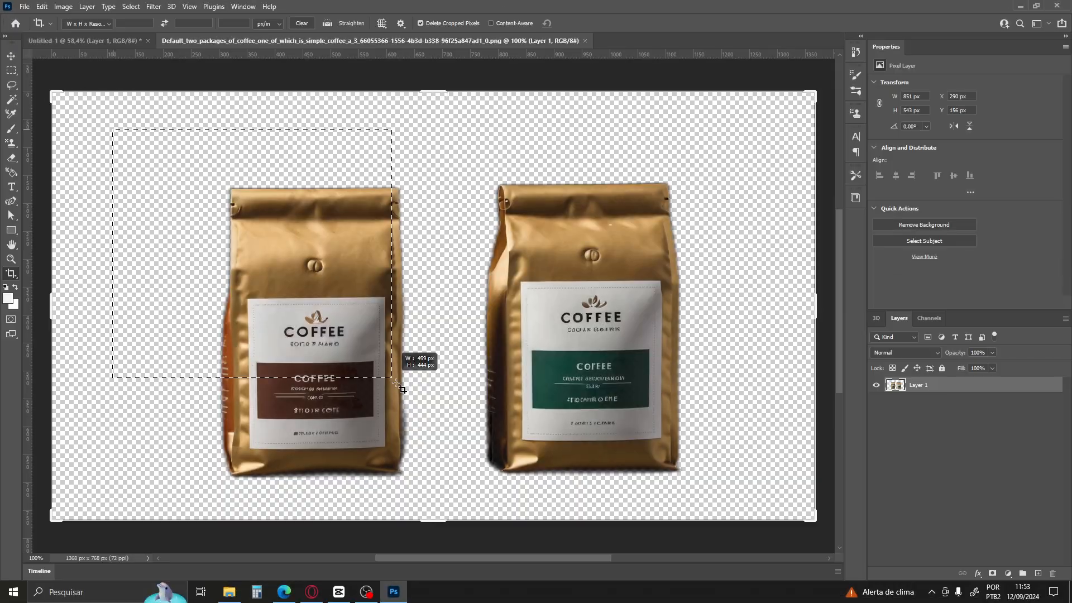
key(Return)
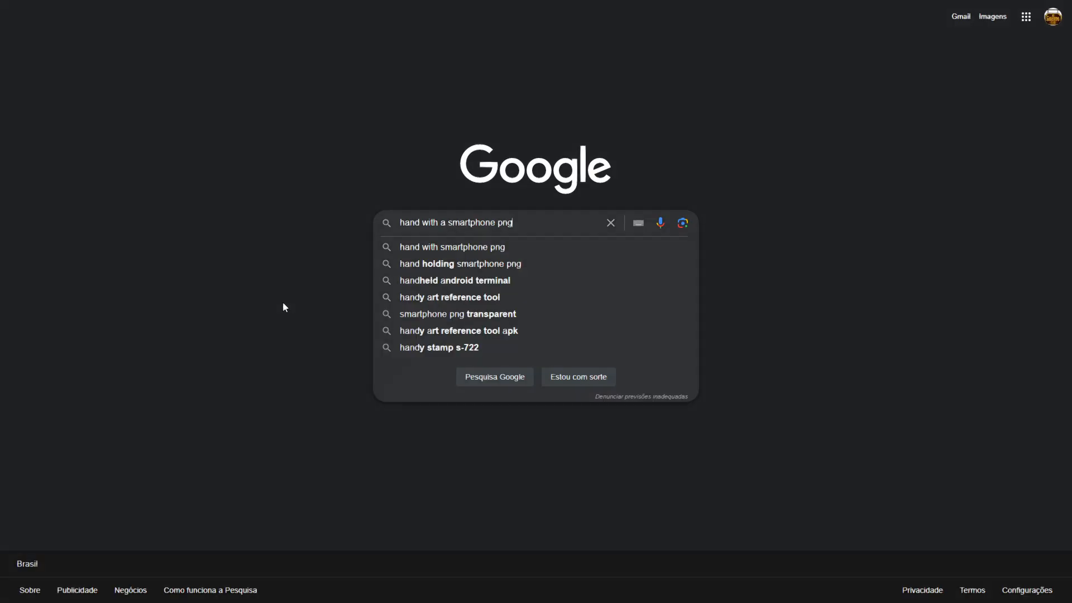
Switch to Google, search for PNG images of a hand with a smartphone, and preview the black smartphone green screen result
key(Return)
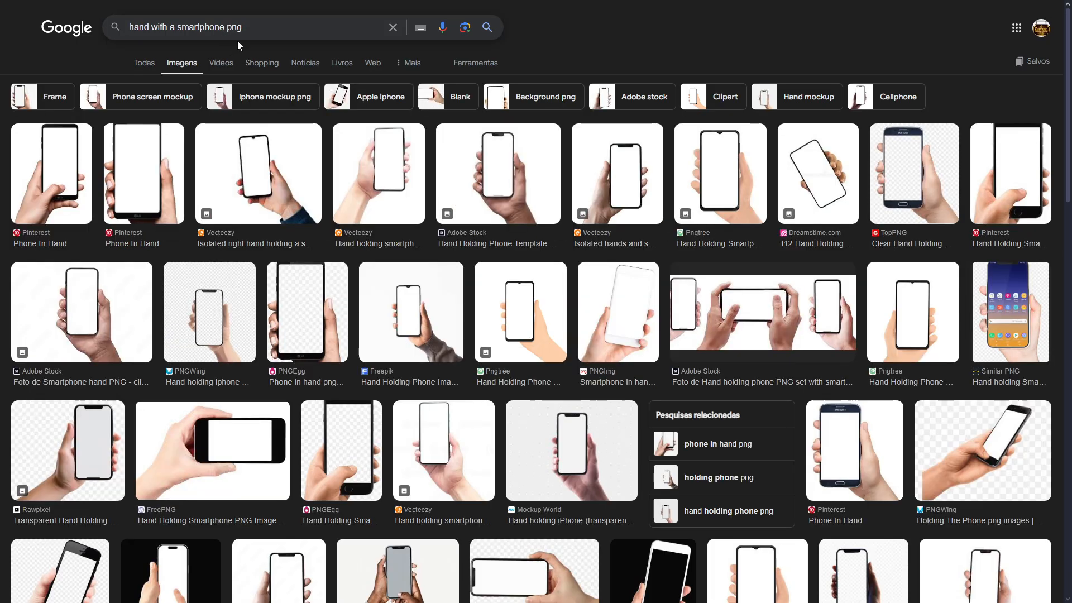
text(png)
key(Return)
click(60, 213)
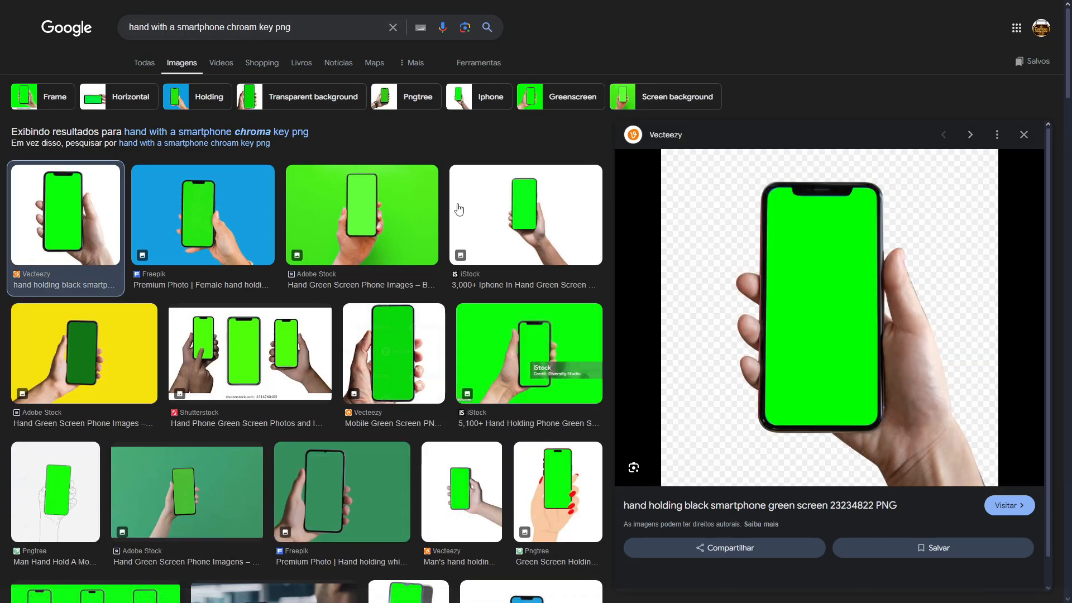
scroll(447, 268, down, 4)
scroll(413, 380, up, 4)
Search Google Images for "hand taking png", preview an outstretched-hand image, and browse further results
text(taking)
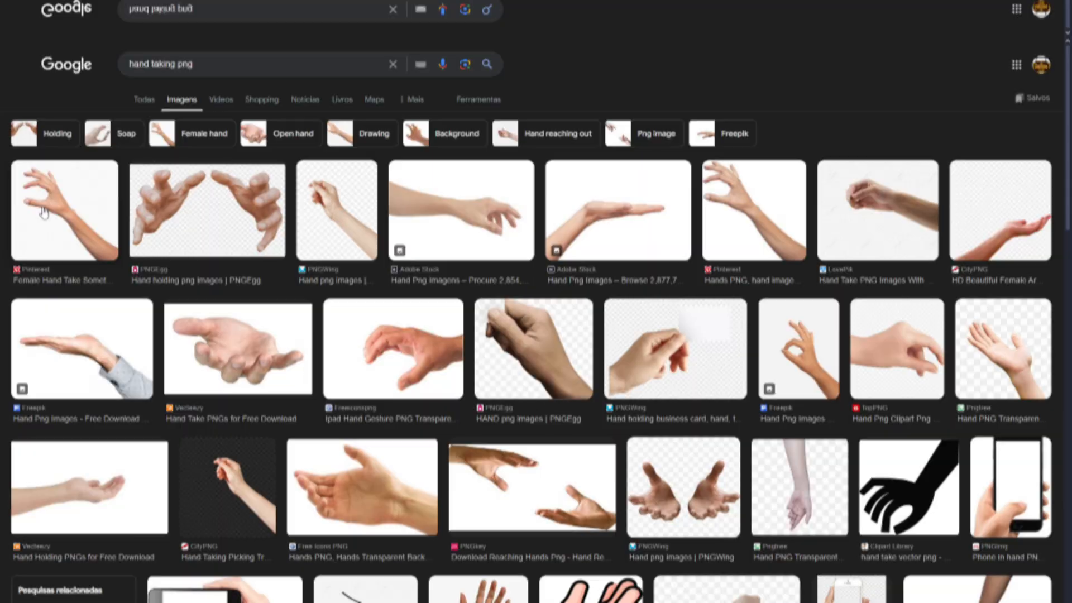
scroll(536, 302, down, 1)
click(60, 167)
scroll(412, 262, down, 3)
scroll(413, 262, down, 5)
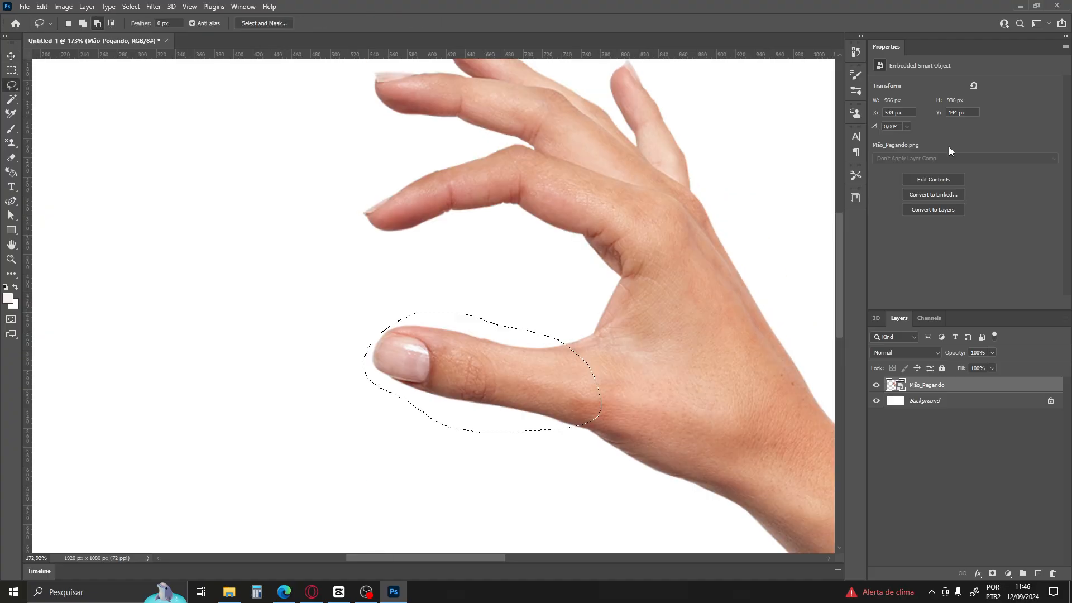
key(ctrl+j)
key(v)
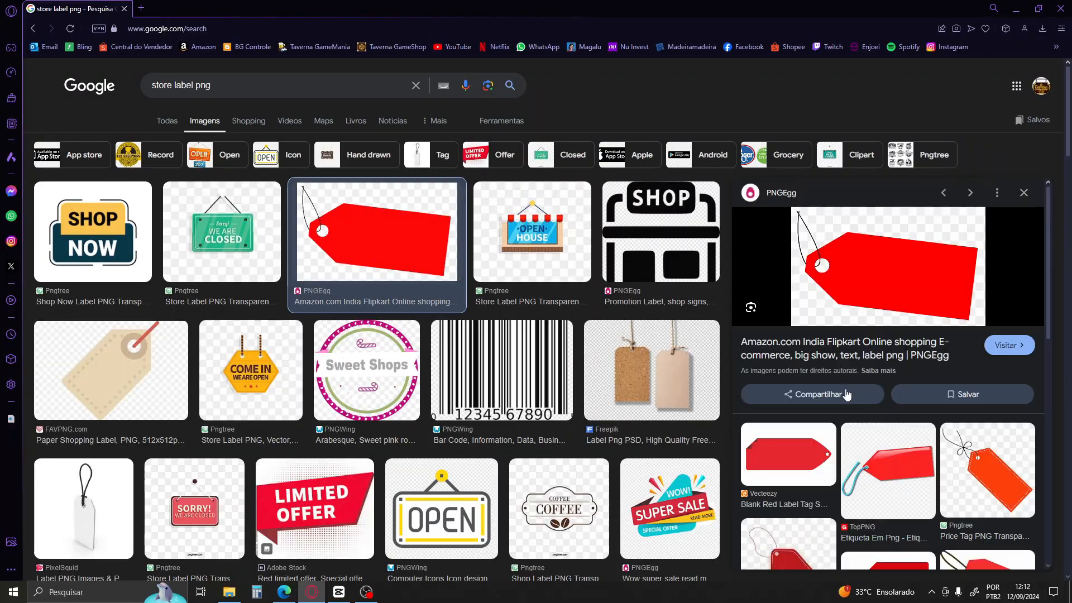
Replace the word "label" in the image search query
double_click(165, 85)
text(come)
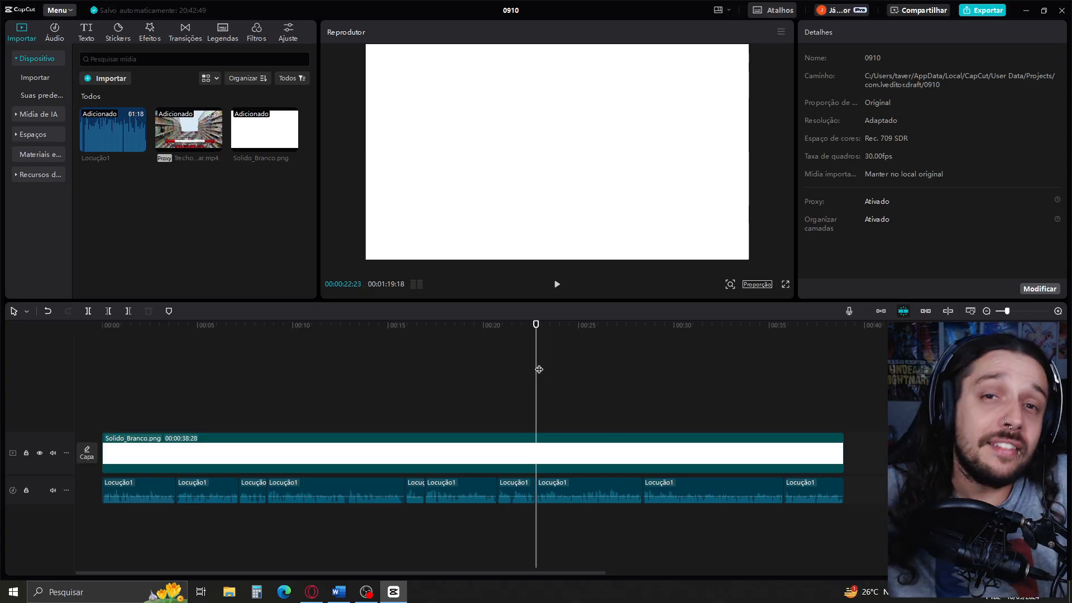
Switch to CapCut and examine the colour adjustment options of the Solido_Branco.png clip, including temperature, tint and saturation
click(673, 462)
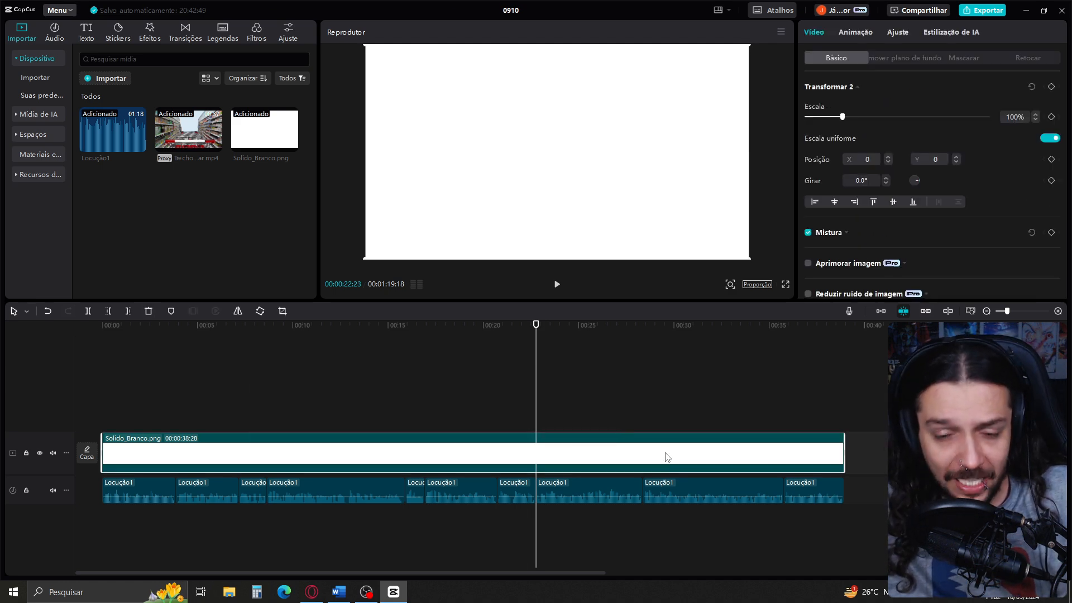
click(594, 405)
click(556, 451)
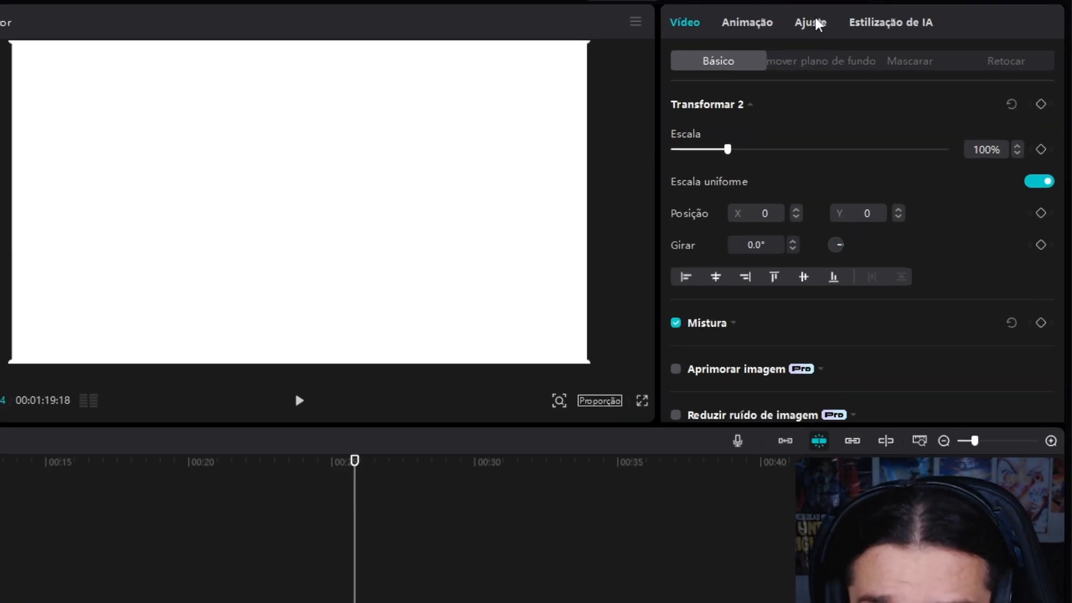
click(811, 22)
scroll(738, 220, down, 5)
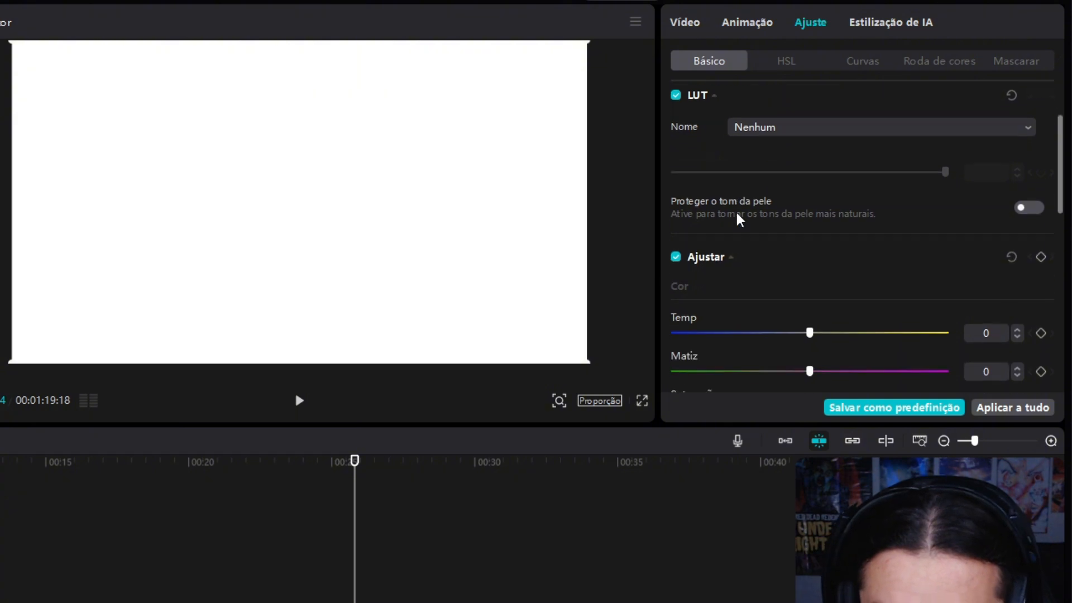
scroll(740, 219, down, 1)
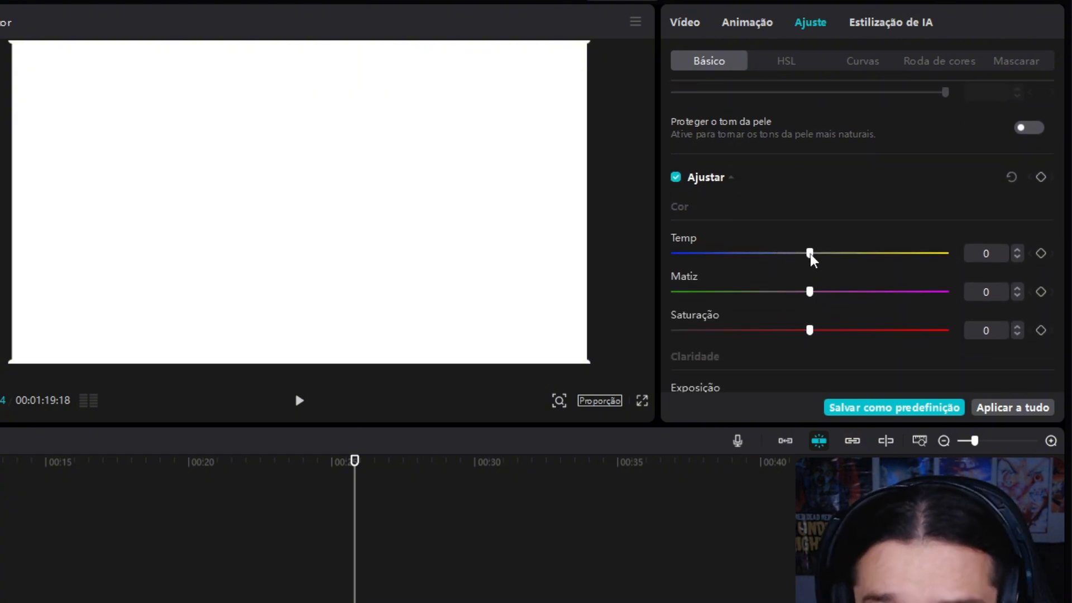
scroll(784, 290, down, 5)
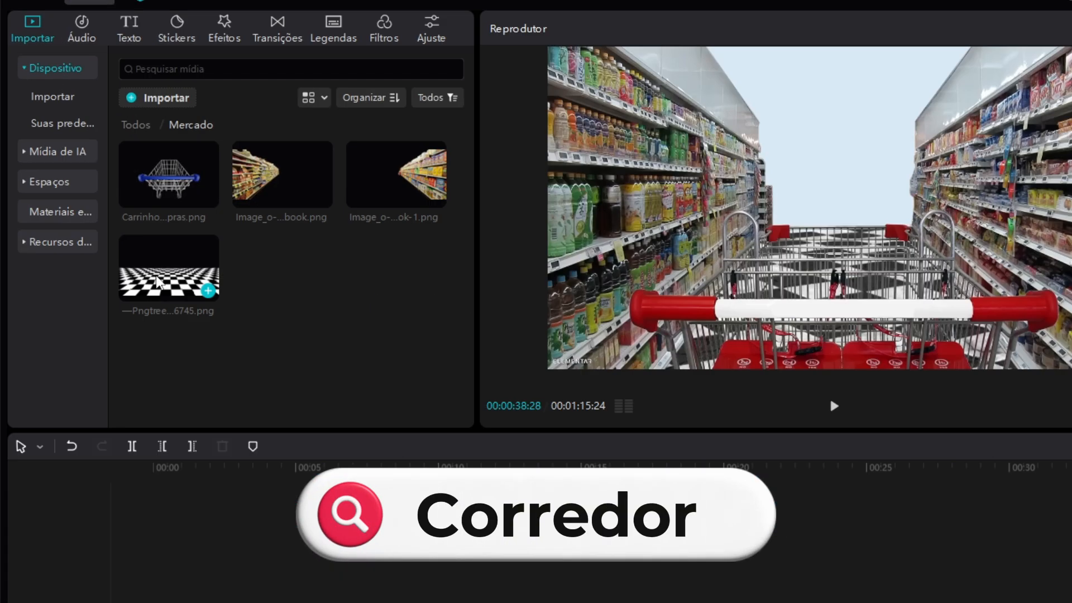
Stack the chess floor and supermarket images on tracks above Solido_Branco.png from the start and extend them to matching lengths
drag(120, 204, 141, 411)
drag(282, 277, 196, 285)
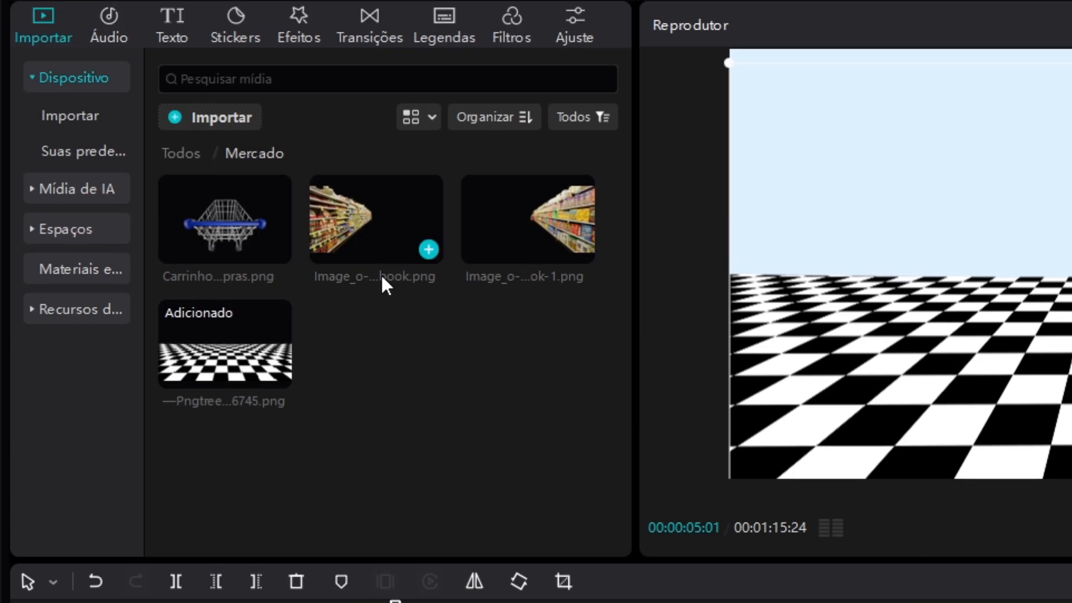
drag(381, 277, 203, 199)
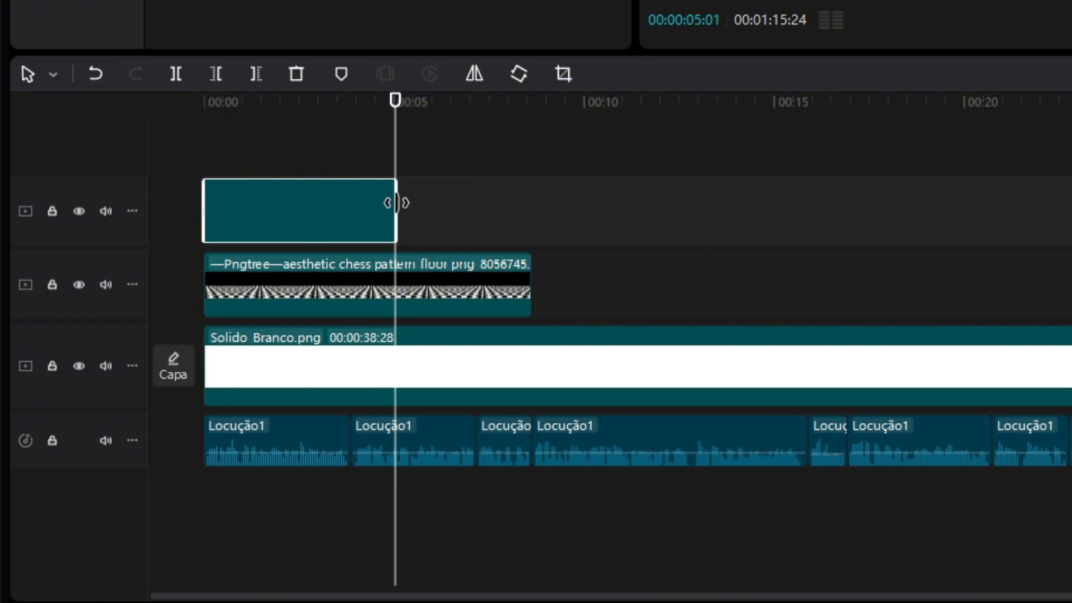
drag(396, 203, 510, 211)
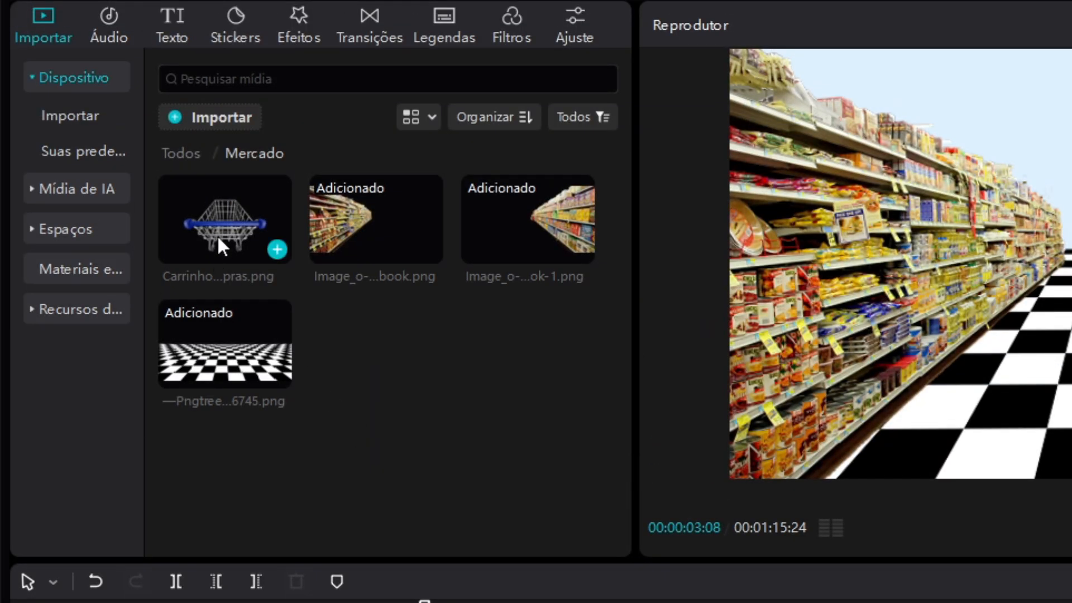
drag(218, 239, 350, 168)
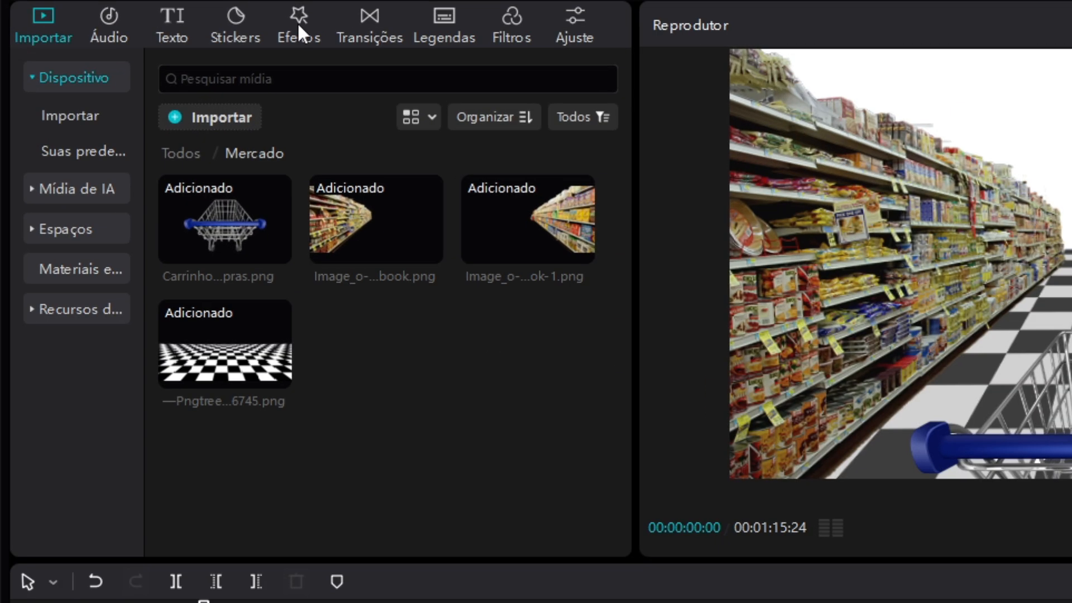
Apply the Pêndulo video effect to the shopping cart clip and set its Velocidade to 25
click(149, 30)
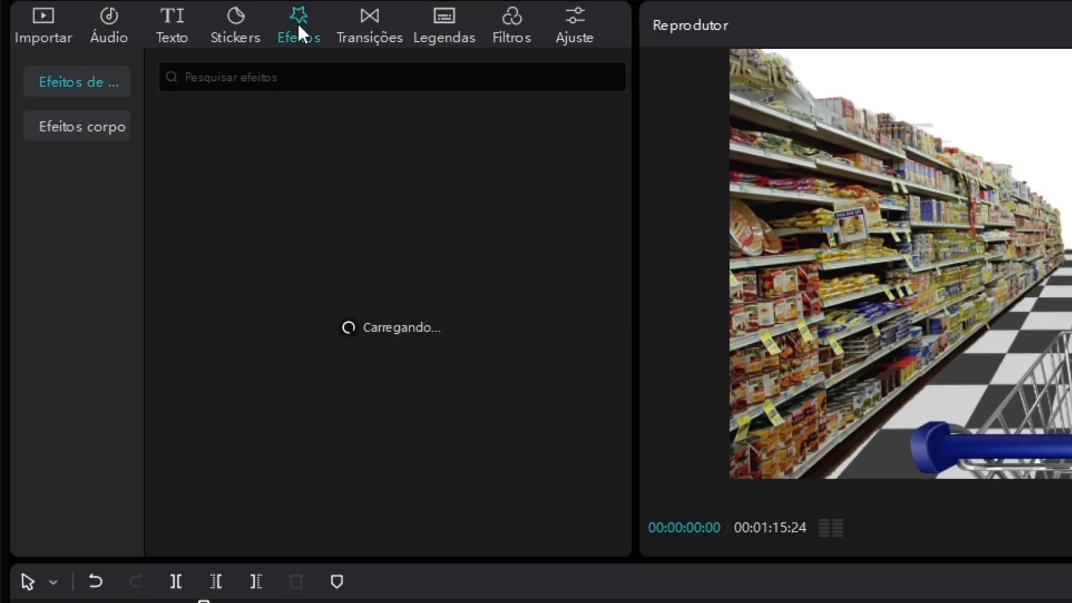
drag(212, 198, 314, 602)
drag(314, 256, 333, 182)
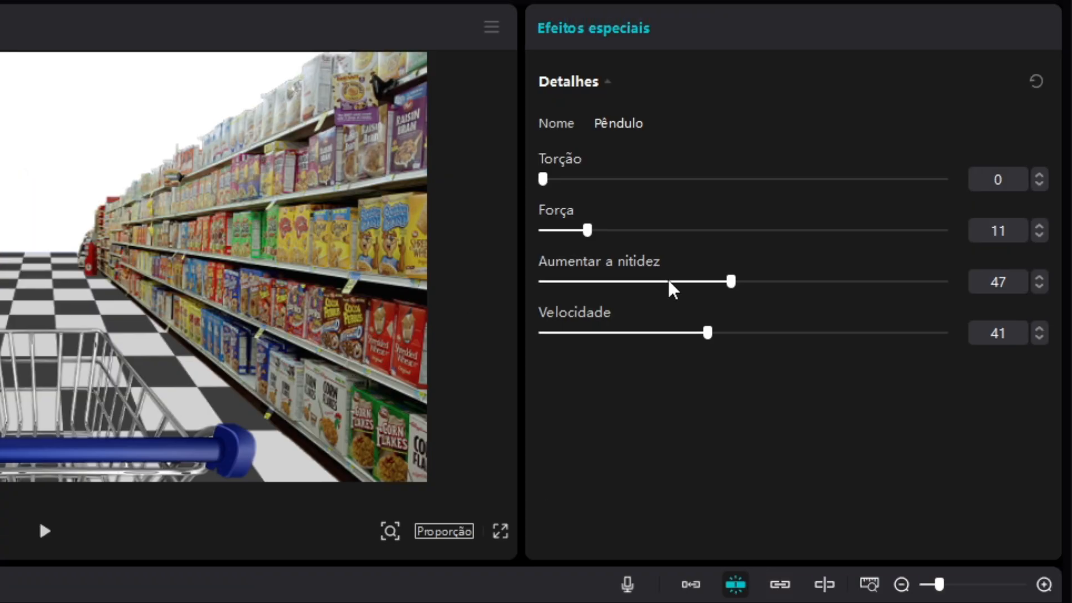
drag(707, 333, 645, 334)
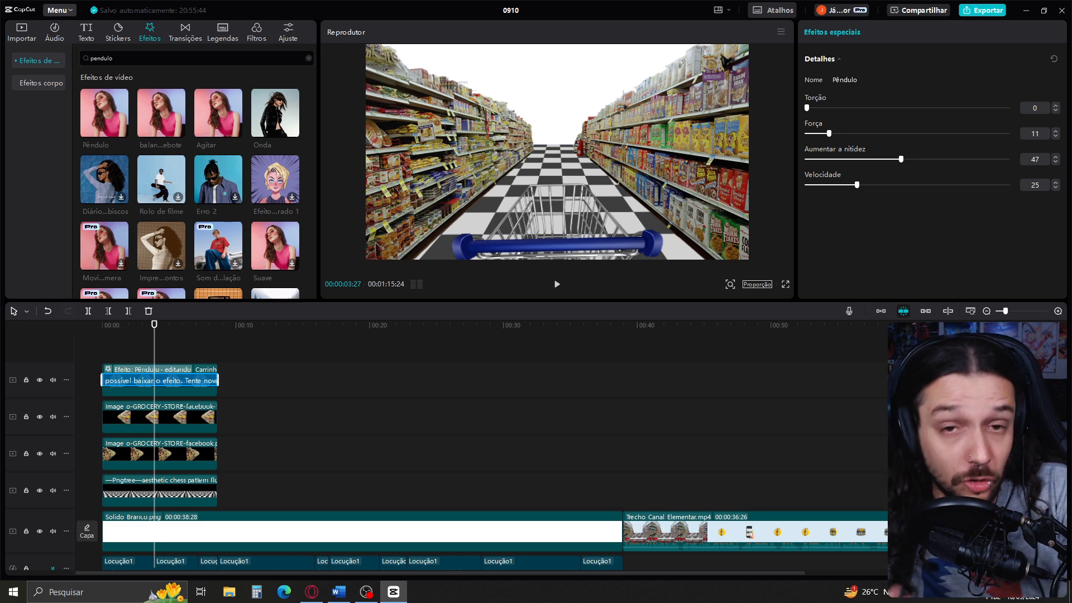
Return to the start of the timeline, select the four supermarket image clips, and add transform keyframes there
drag(154, 338, 71, 347)
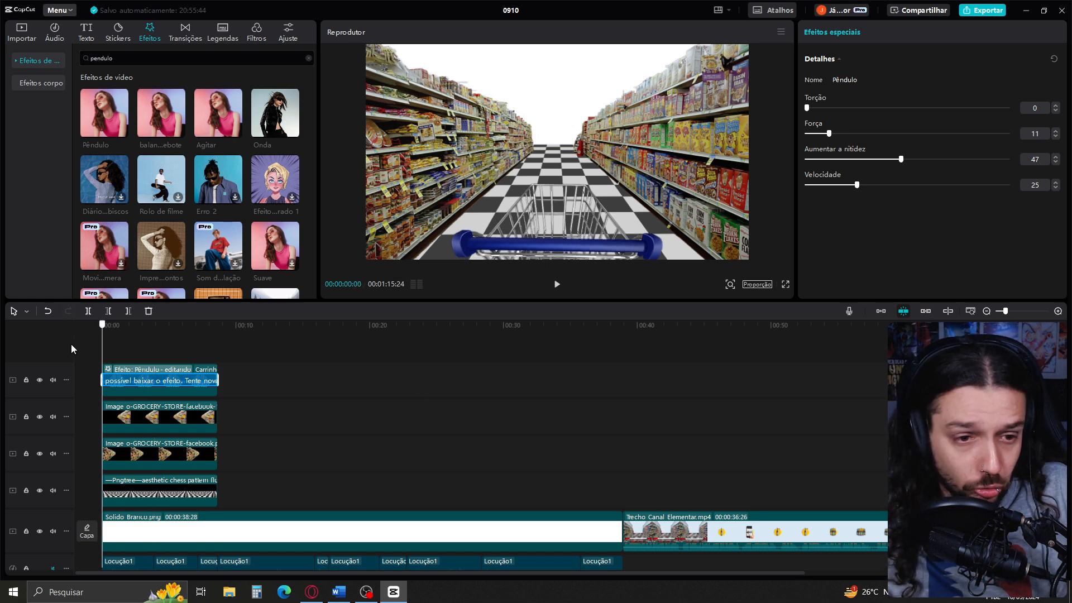
click(144, 432)
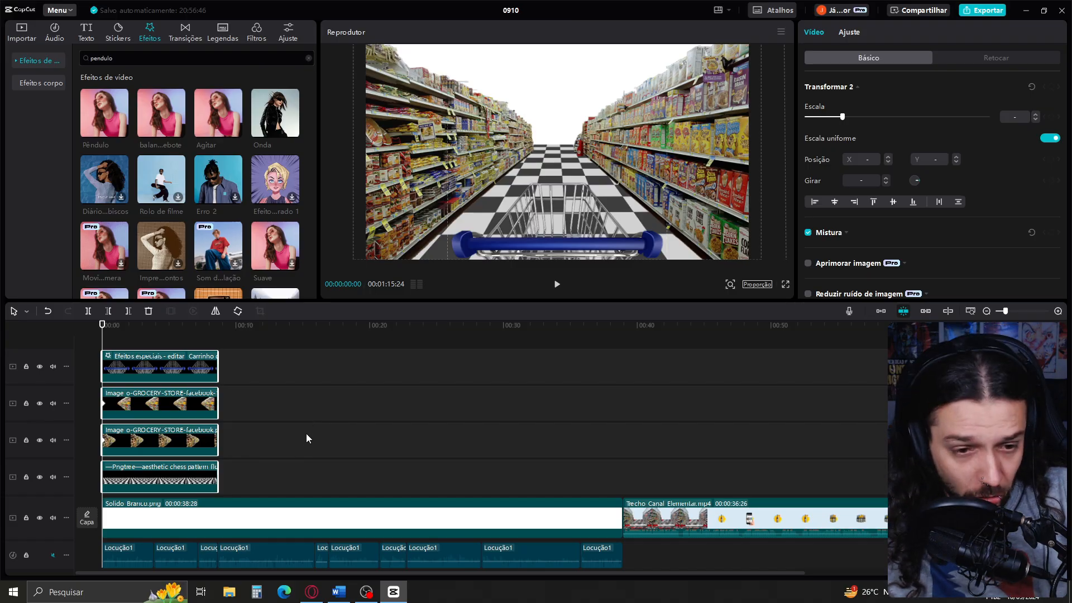
scroll(306, 433, down, 1)
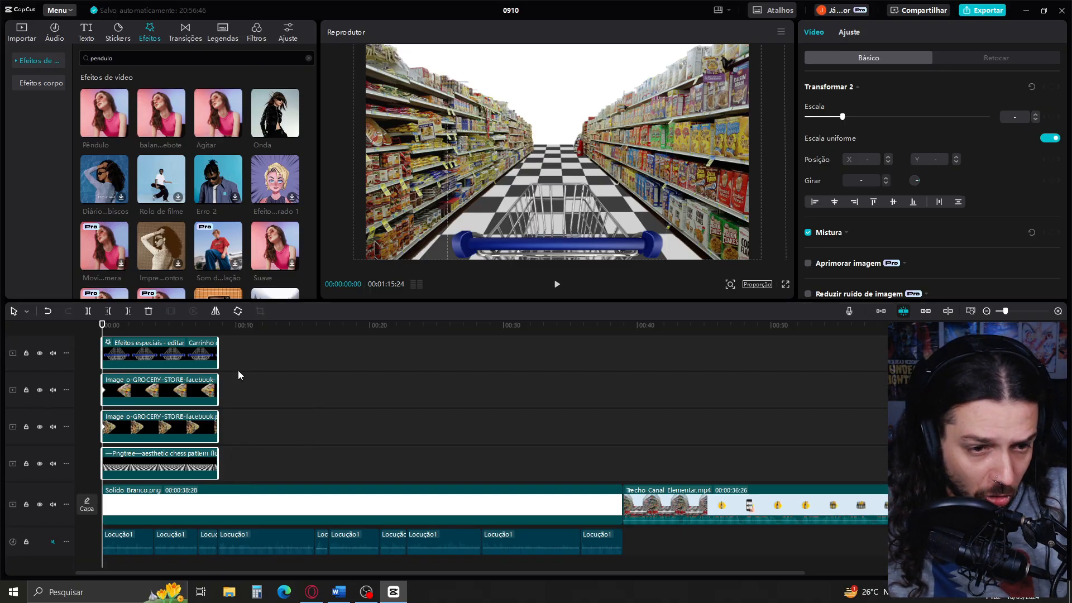
scroll(200, 370, up, 1)
Keyframe the right shelf image's transform at 00:00:07:05, enlarge its scale to about 138%, and reposition it in the frame
drag(126, 351, 199, 350)
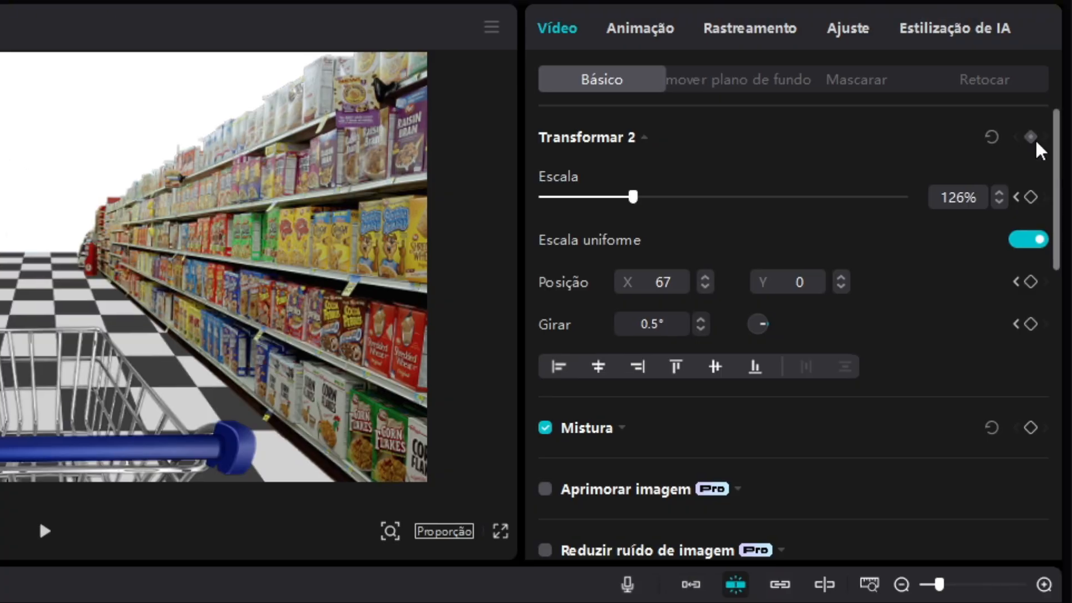
click(1030, 137)
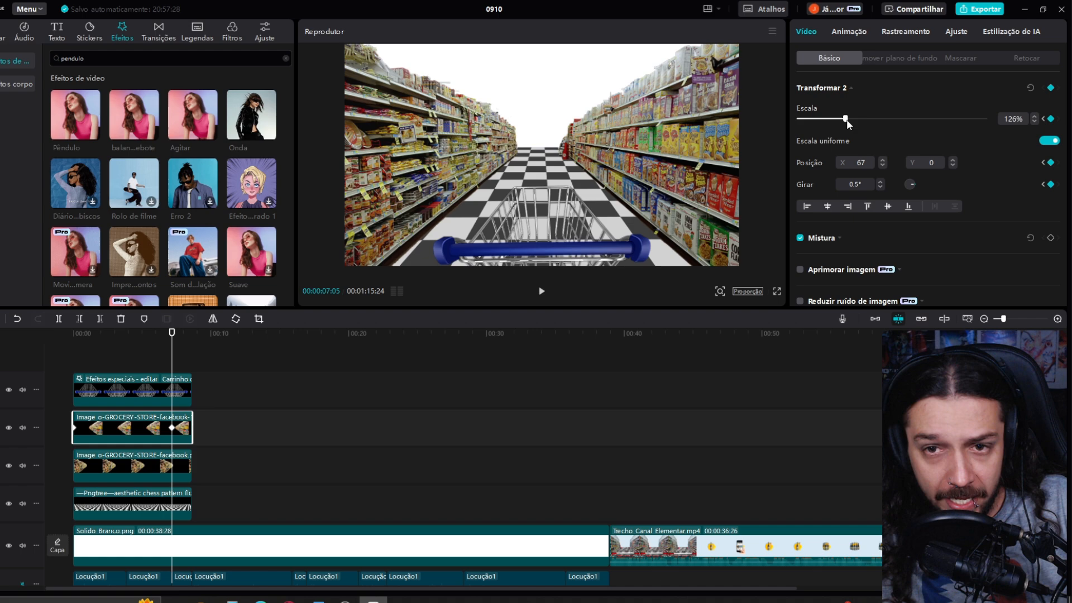
drag(853, 119, 855, 118)
drag(745, 150, 749, 150)
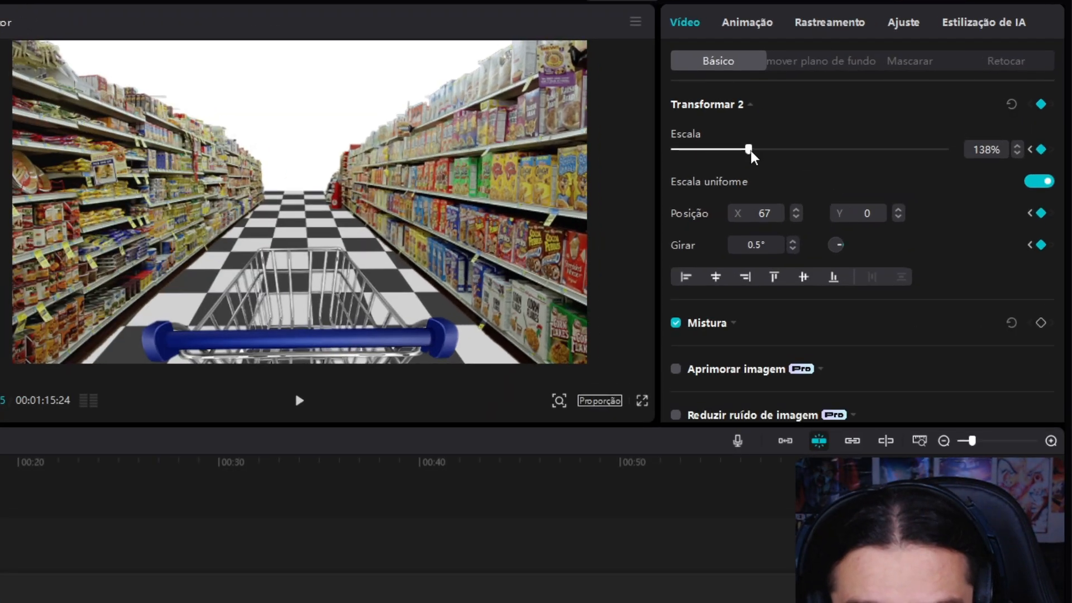
drag(491, 209, 406, 199)
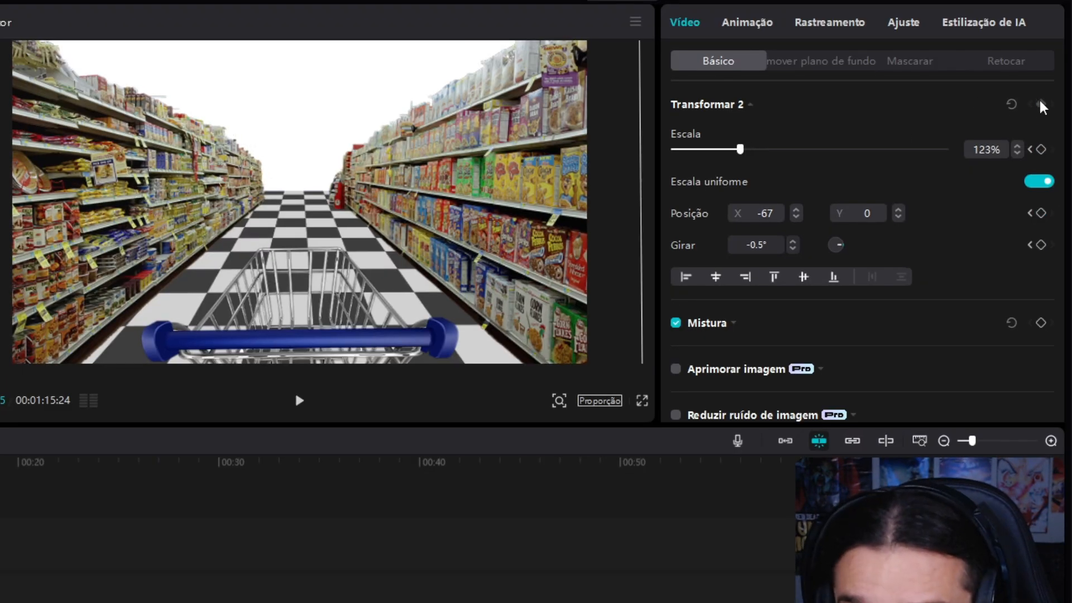
Keyframe the left shelf image's transform at 00:00:07:05 and increase its scale
click(1040, 104)
click(1018, 147)
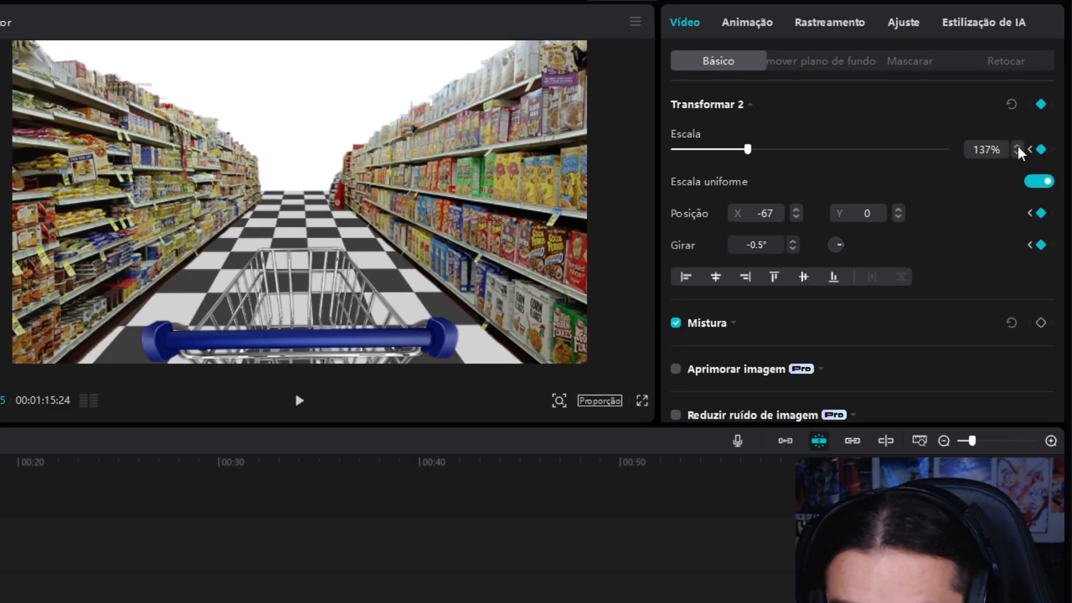
click(1018, 147)
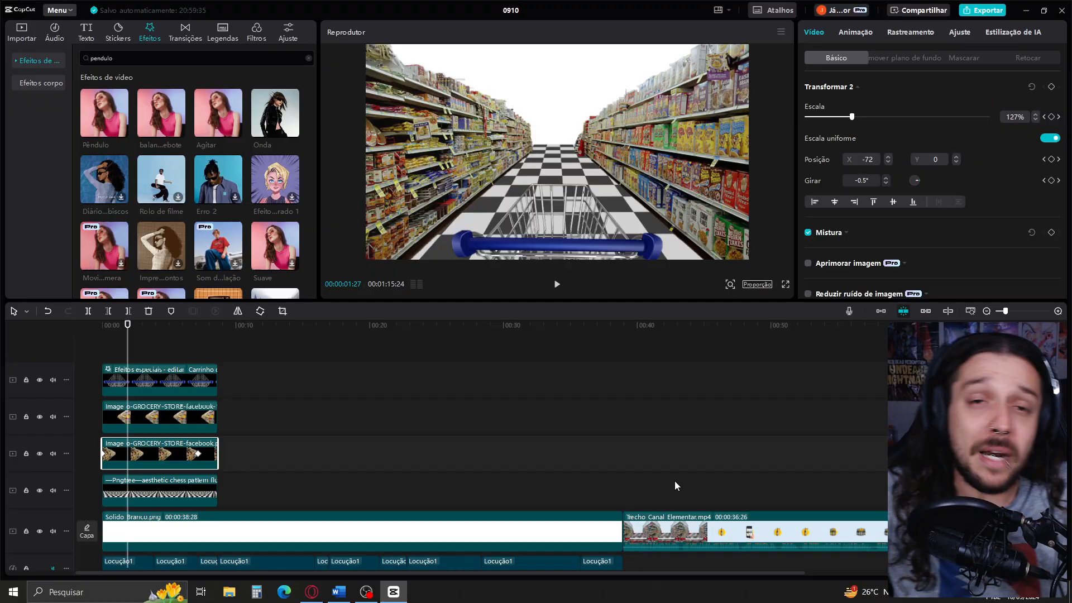
Keyframe the checkered floor image's transform at 00:00:07:05, enlarge its scale to 117%, and shift it slightly downward
click(120, 325)
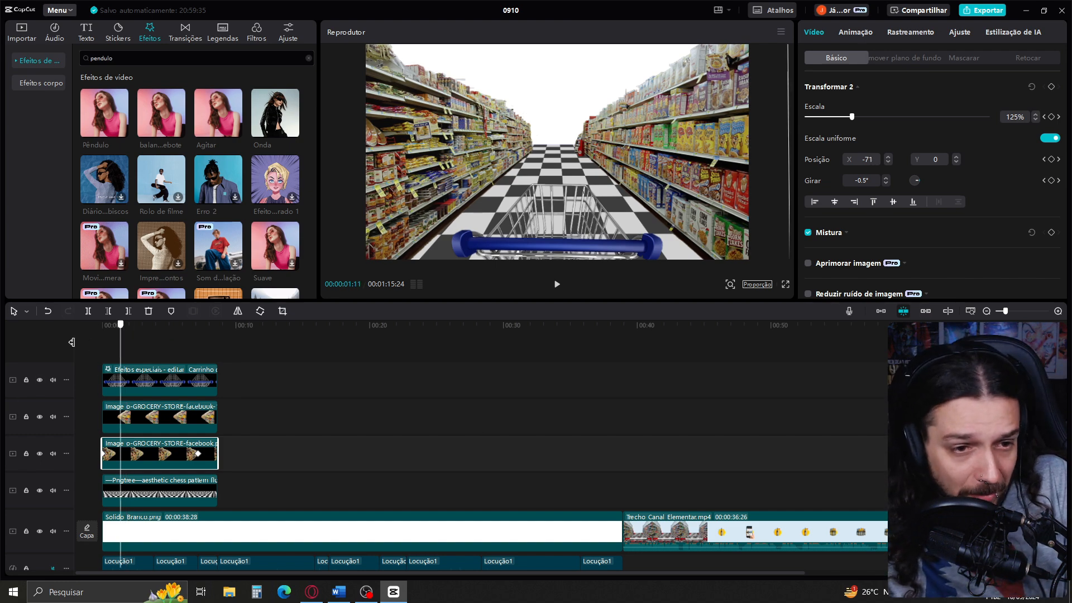
drag(72, 342, 69, 344)
click(129, 500)
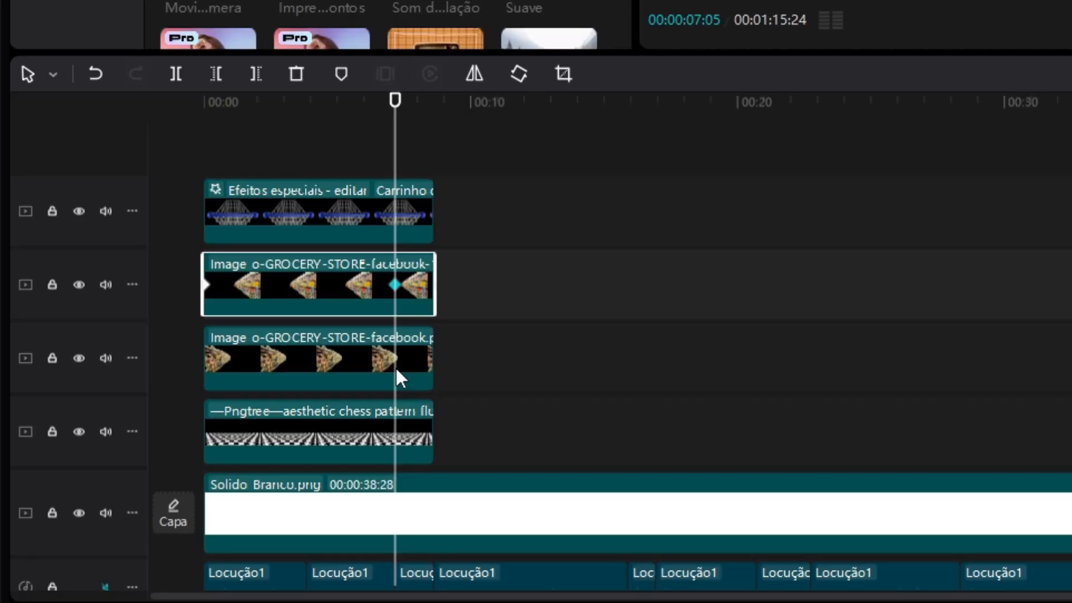
click(405, 355)
click(399, 420)
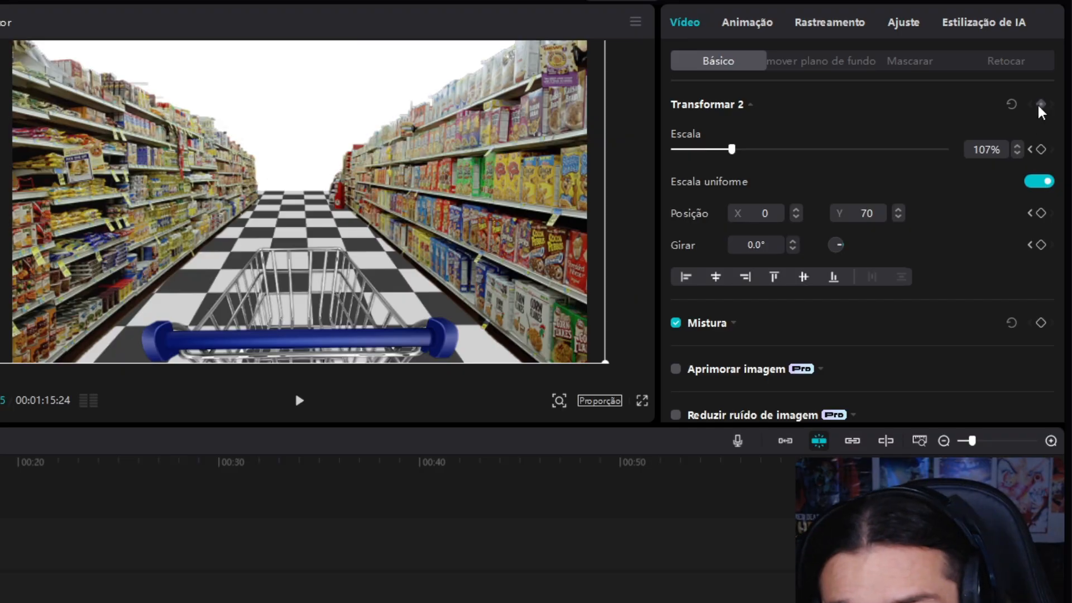
click(1041, 105)
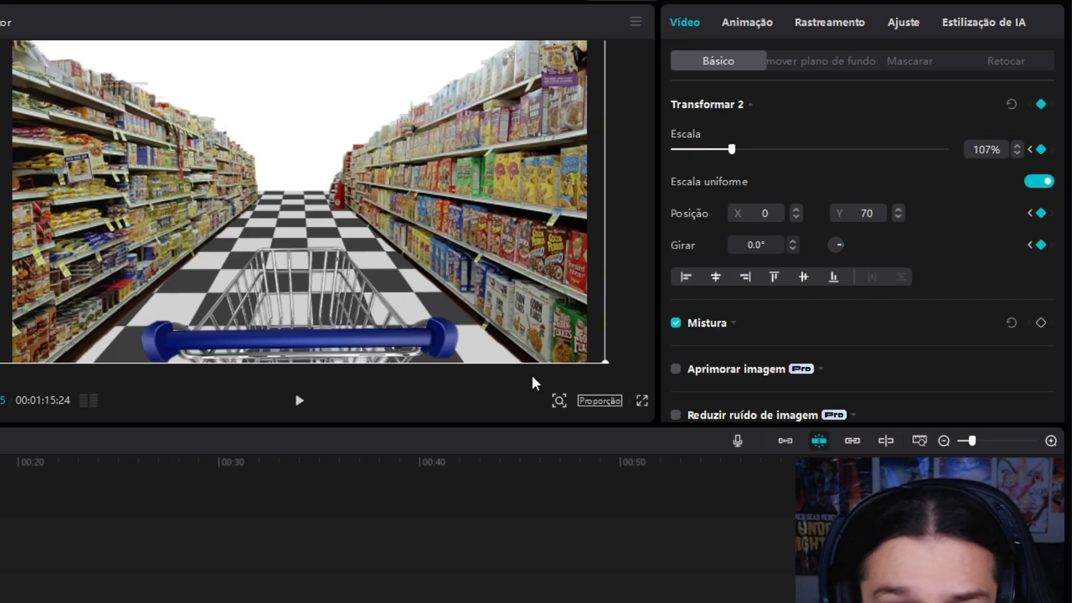
click(1017, 146)
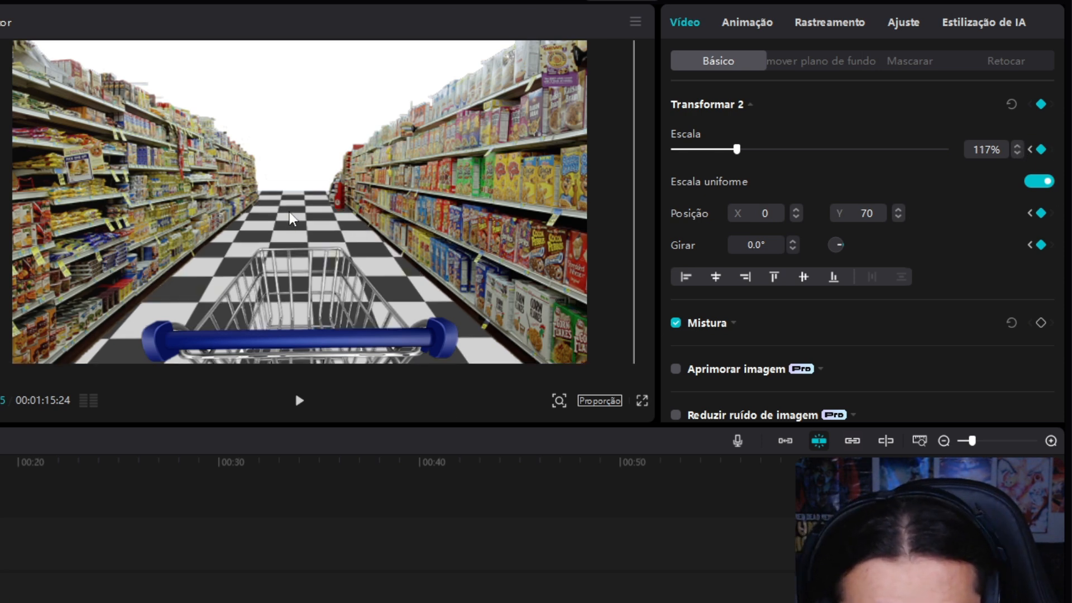
drag(290, 216, 289, 219)
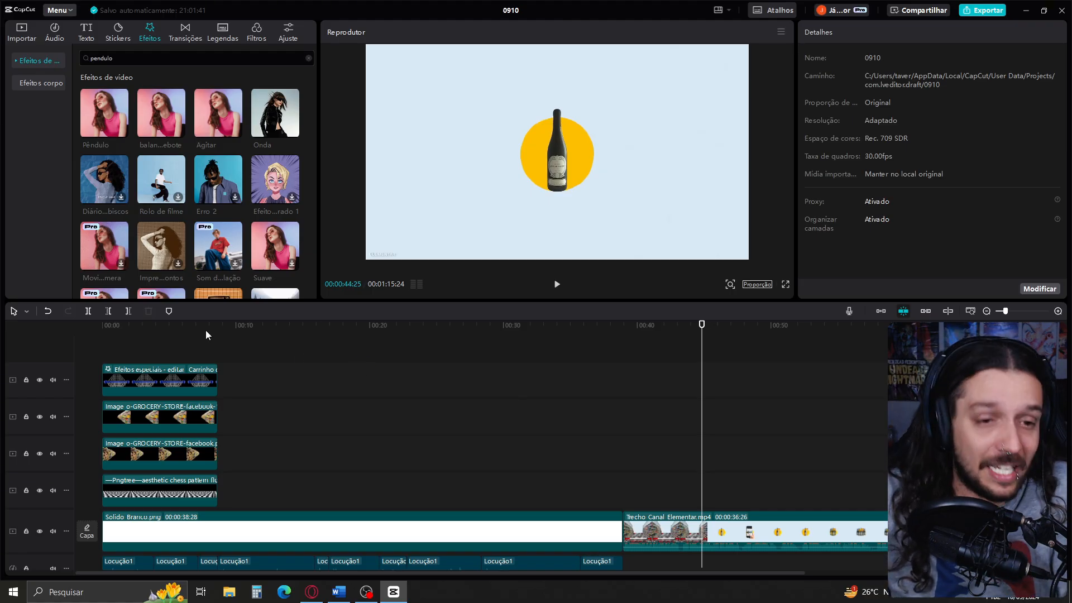
Add transform keyframes at 00:00:08:19 to the checkered floor and both shelf images
drag(199, 334, 217, 391)
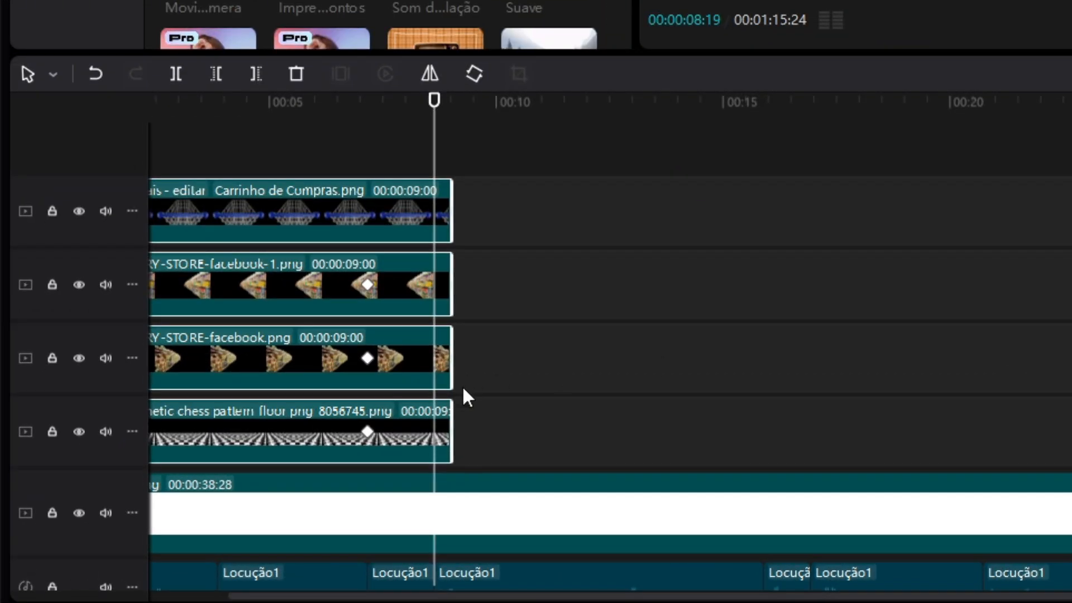
click(273, 469)
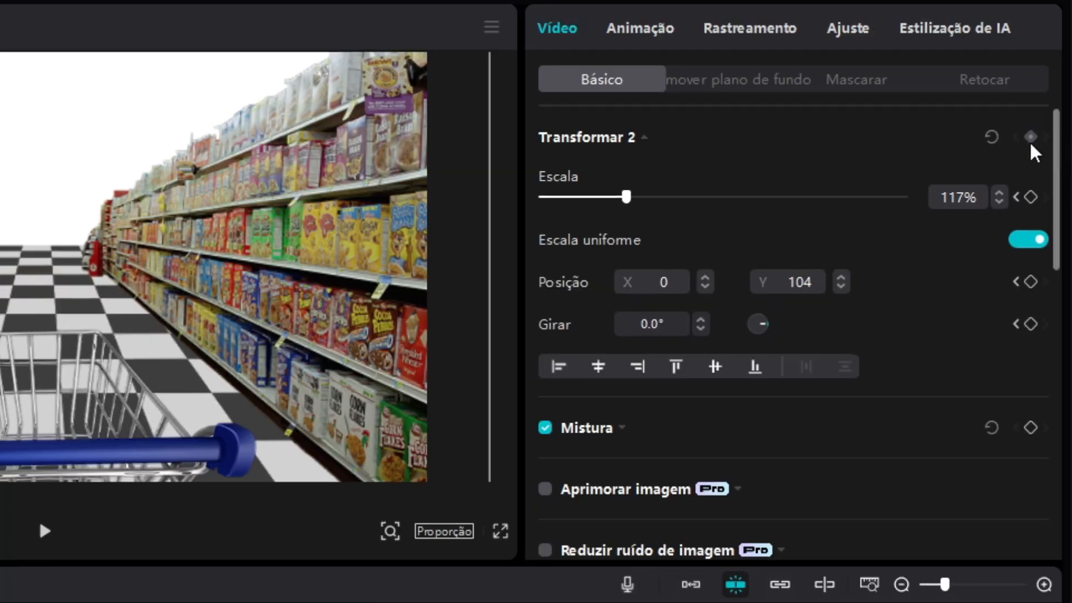
click(1031, 140)
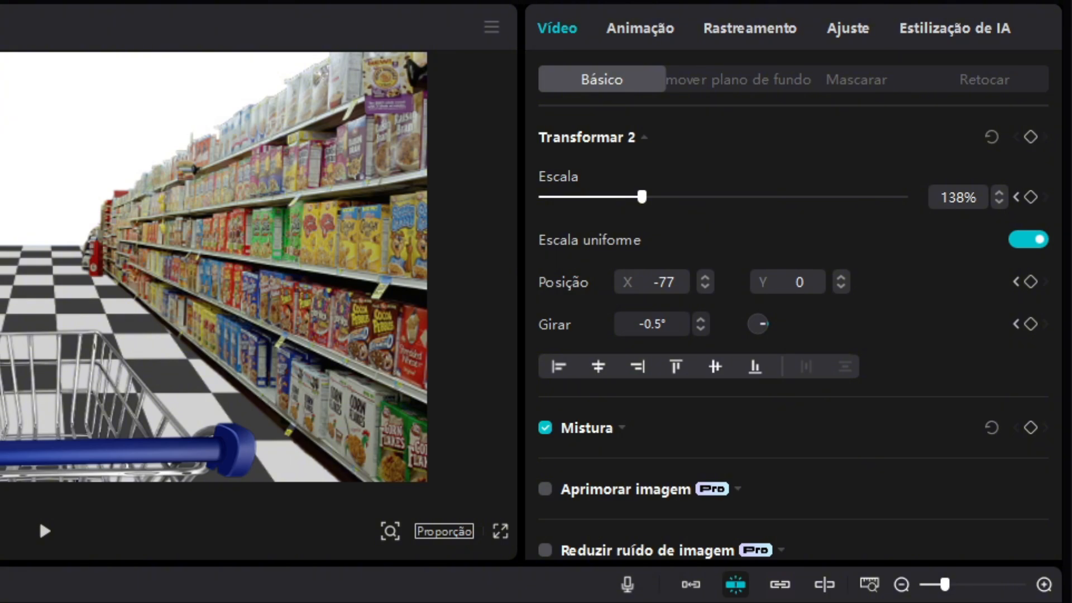
click(433, 285)
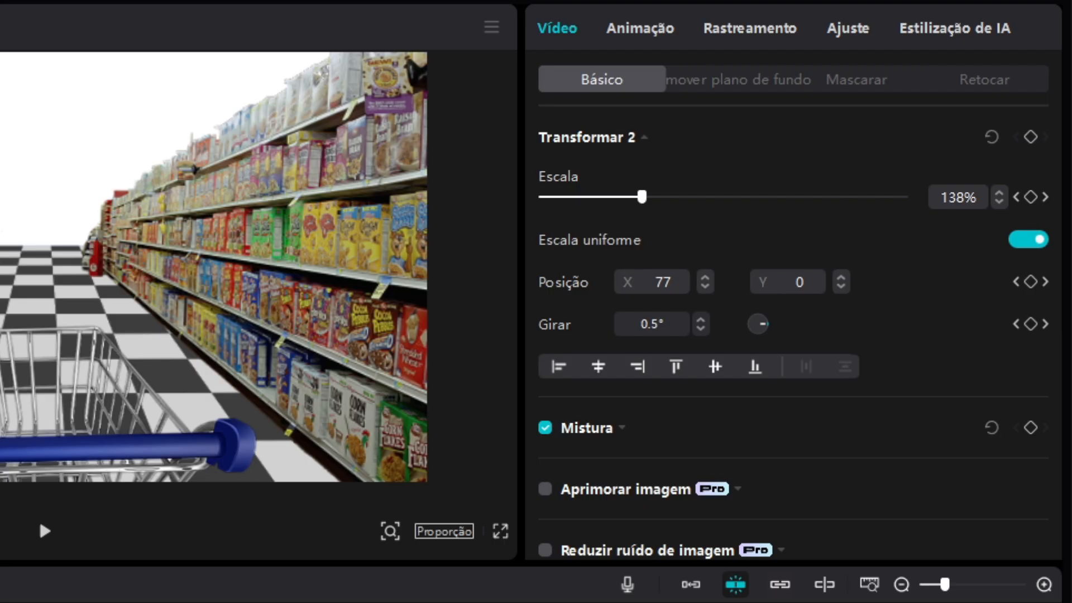
click(1030, 137)
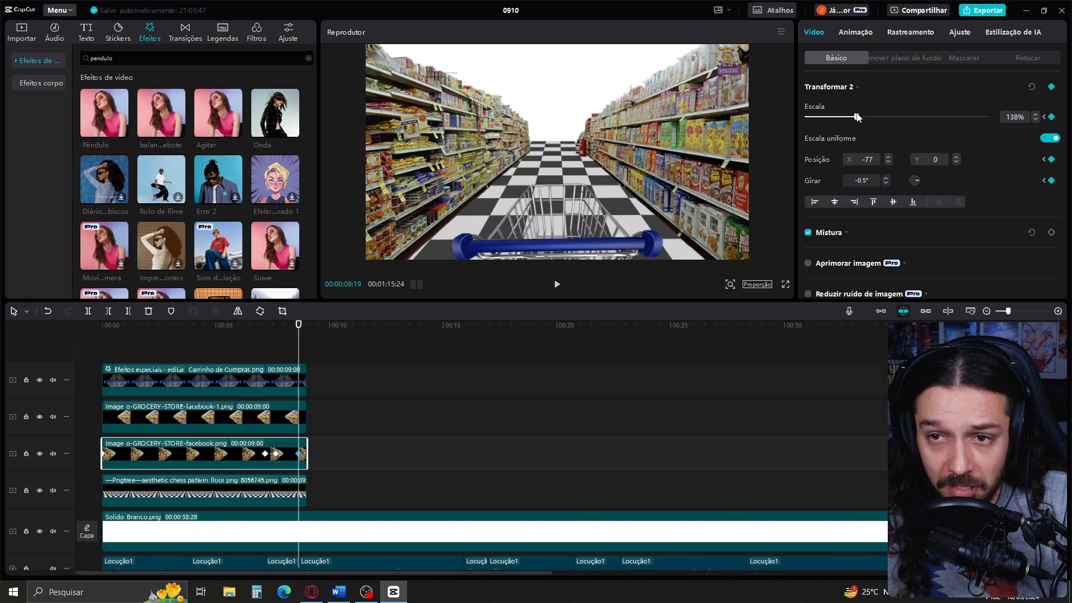
At 00:00:08:19, enlarge the left shelf image to 500% and push the right shelf out of frame too, and play back the animation
drag(855, 117, 921, 124)
drag(845, 162, 956, 162)
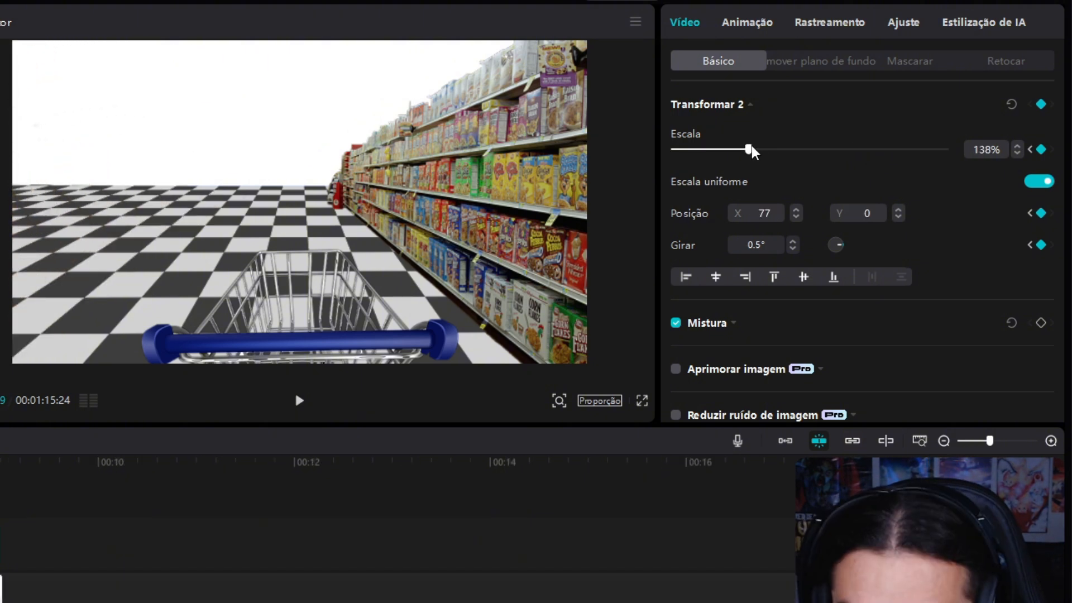
drag(749, 149, 1064, 158)
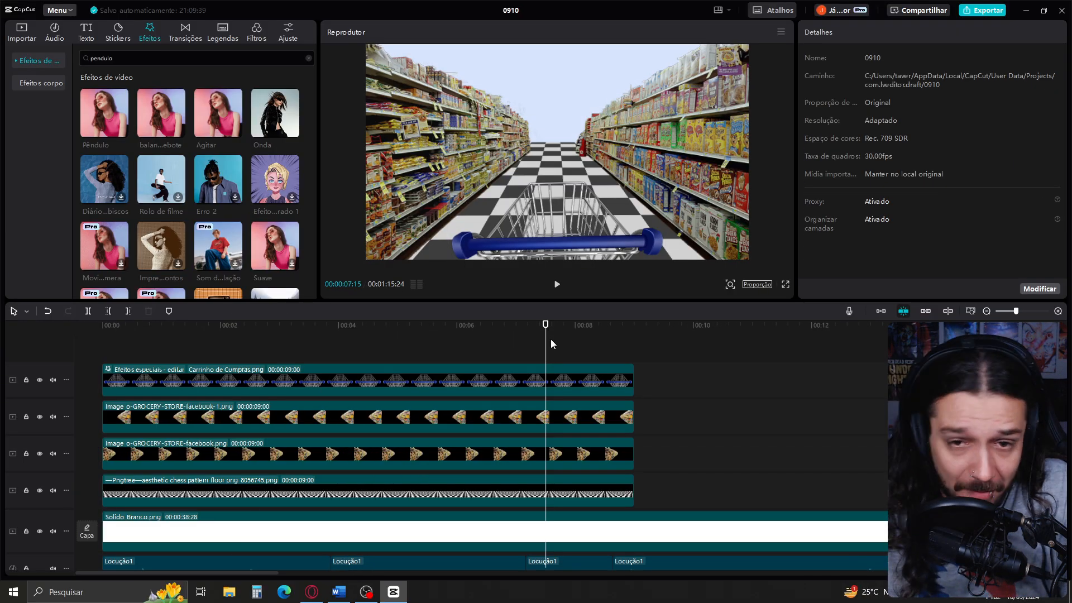
key(space)
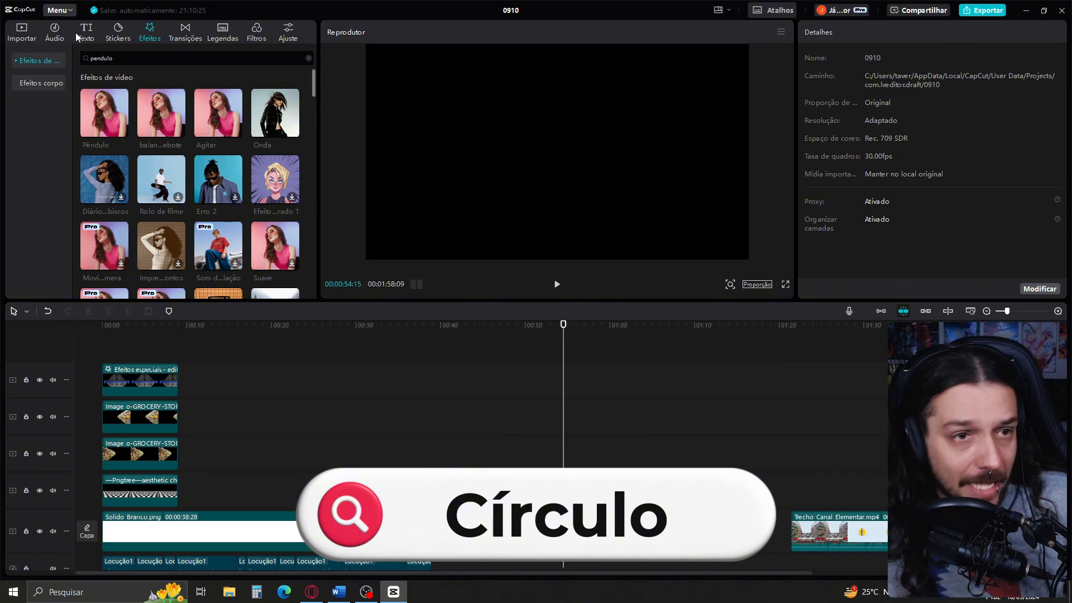
Add Solido_amarelo.png to an empty stretch of the main track and apply a Círculo mask to it
click(21, 32)
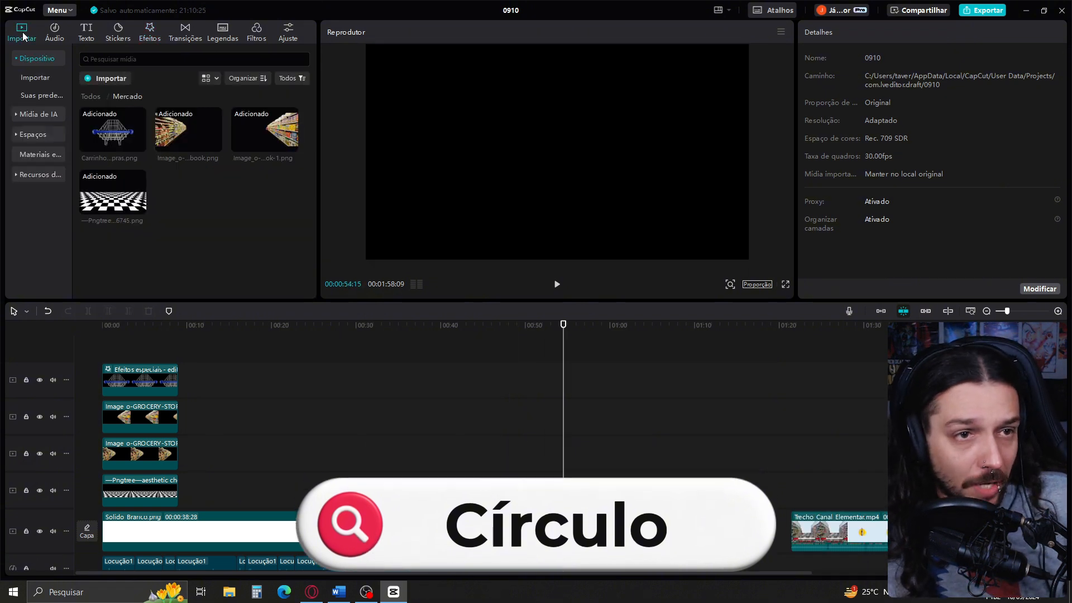
drag(188, 191, 545, 527)
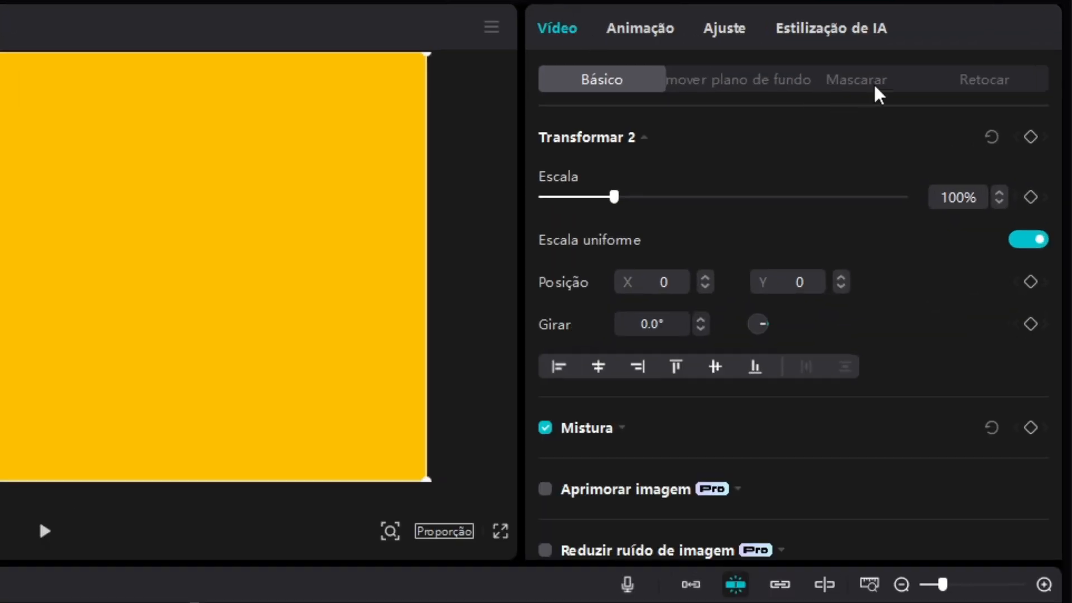
click(971, 60)
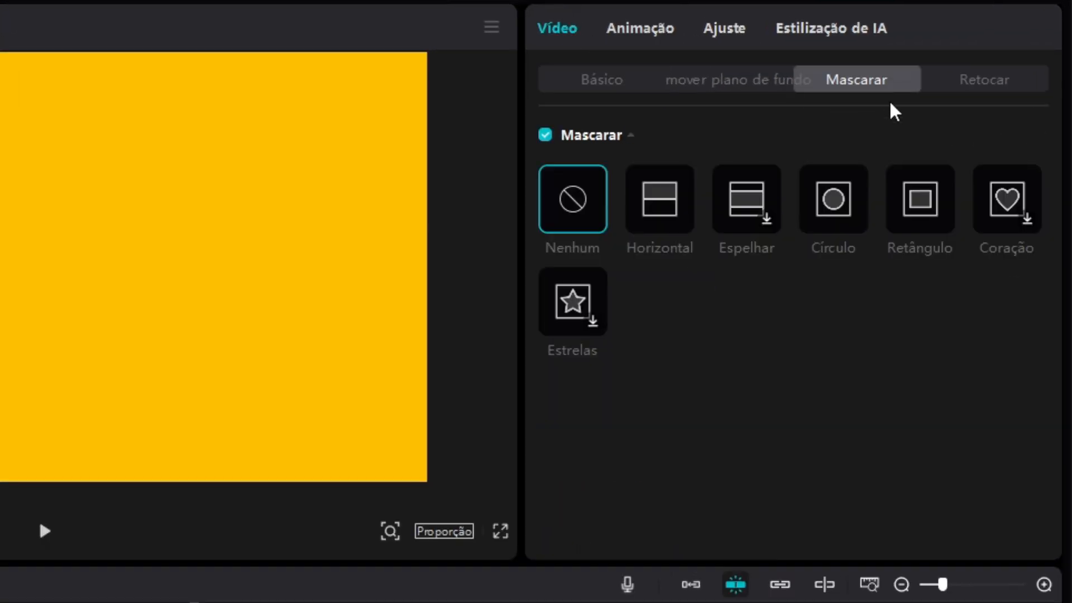
click(831, 221)
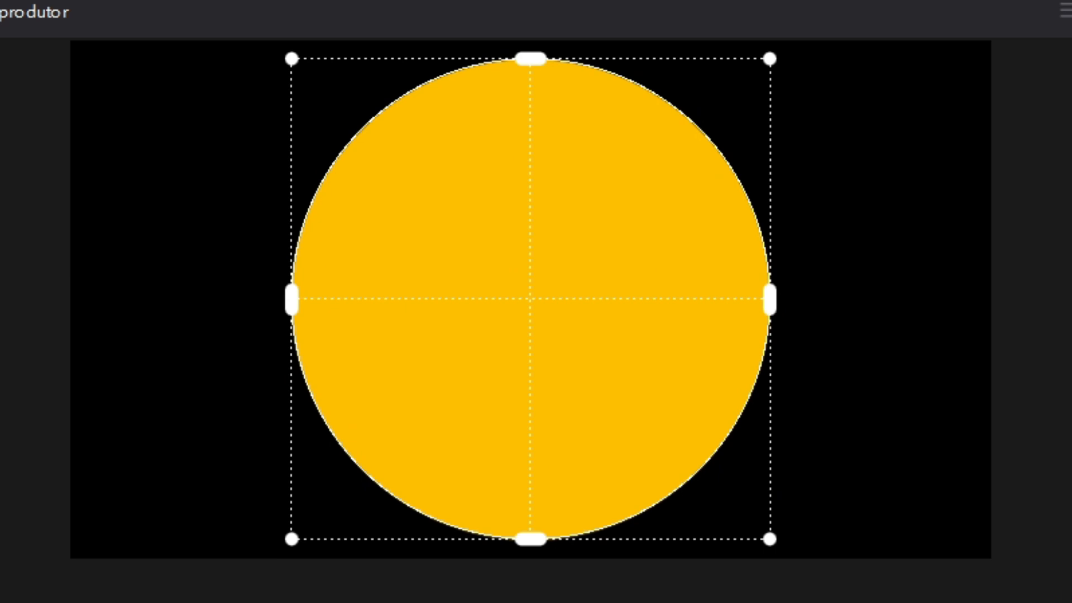
Shrink the yellow circle to 39% scale and convert its clip into a compound clip
click(1070, 53)
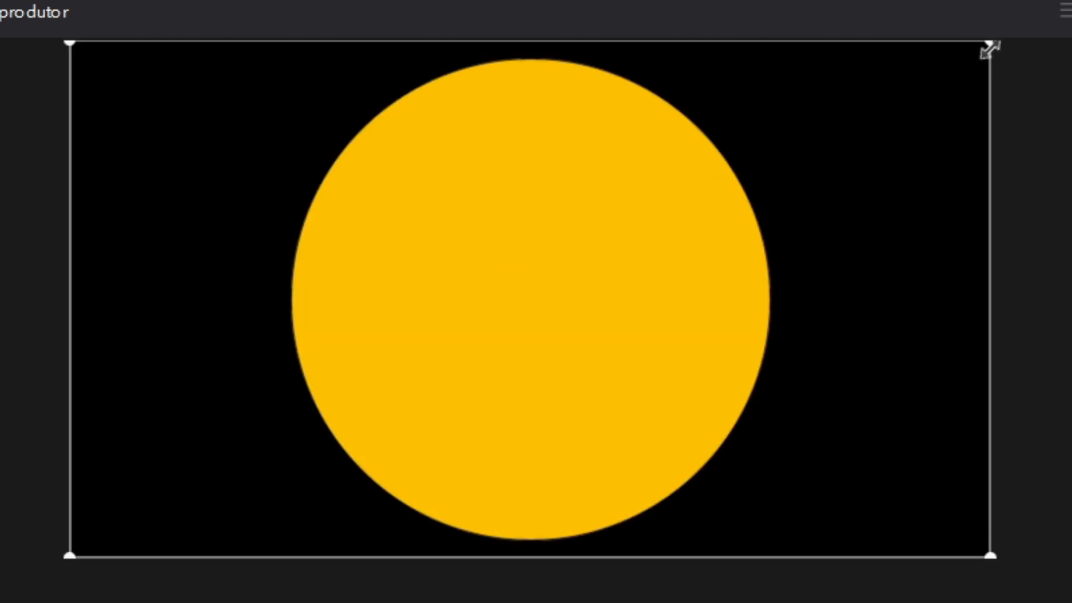
drag(990, 49, 717, 215)
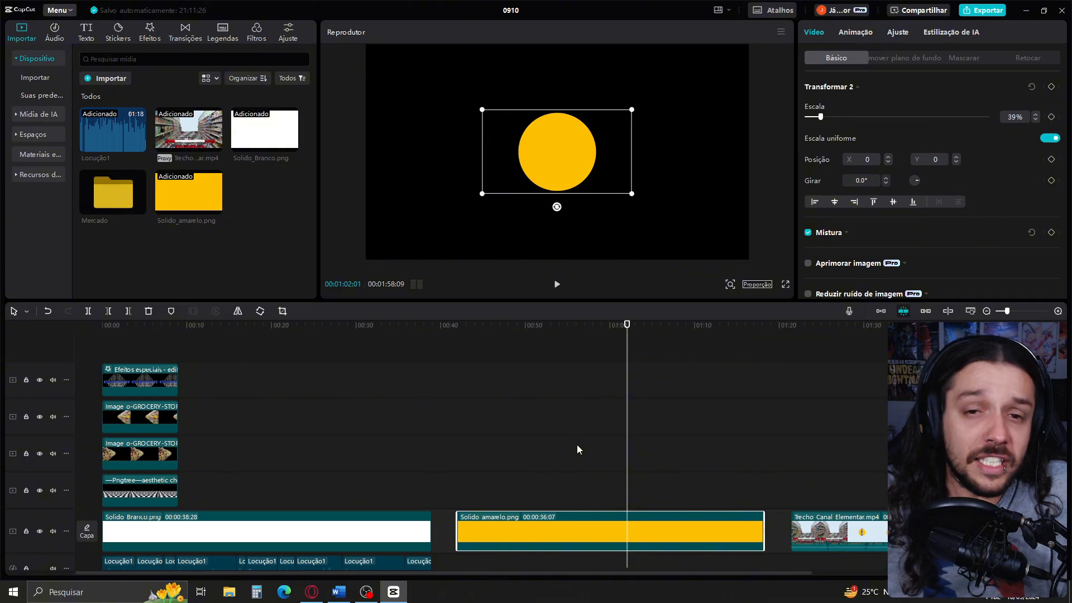
scroll(578, 449, down, 2)
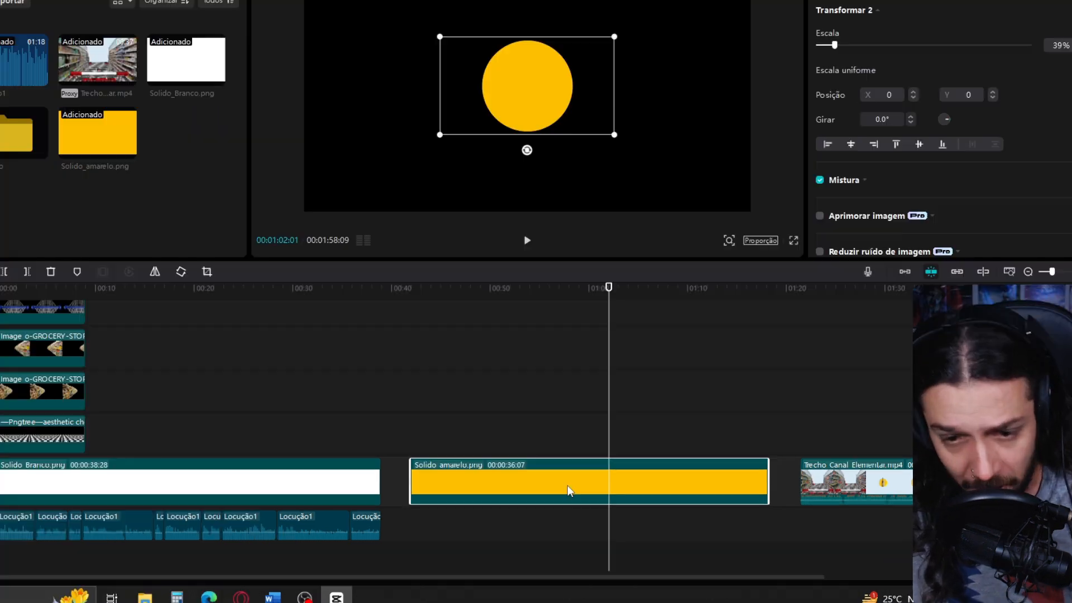
right_click(591, 494)
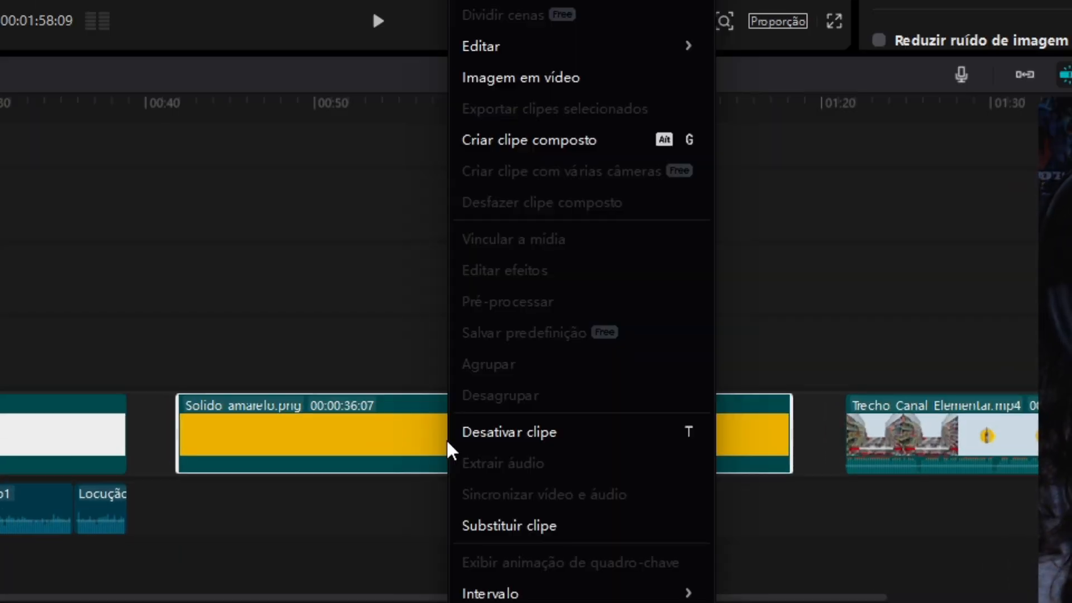
click(468, 145)
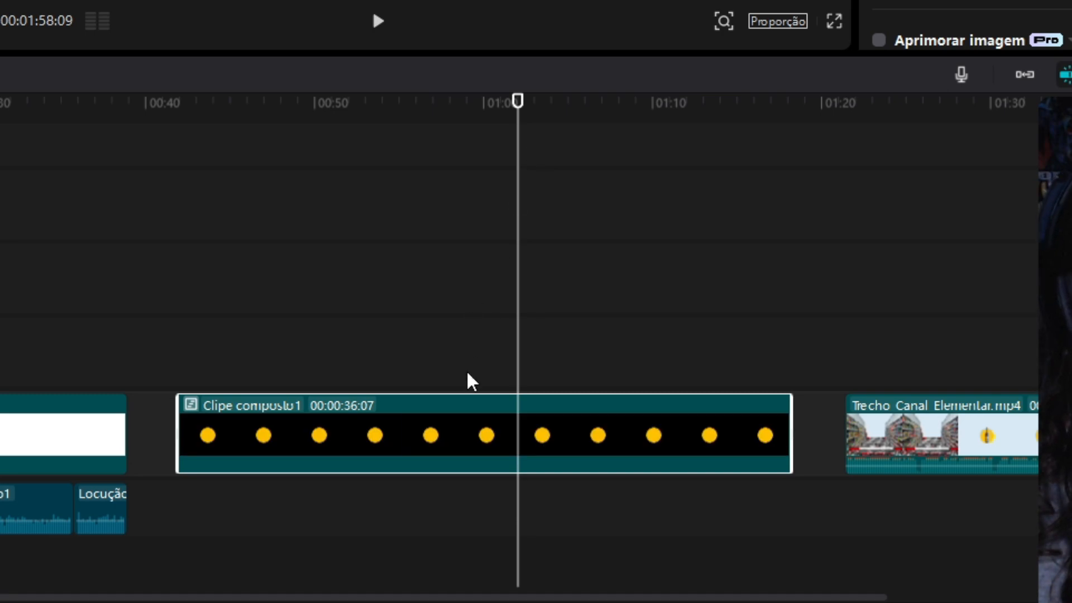
Apply the Onda video effect to the yellow circle's compound clip
click(84, 84)
scroll(422, 366, down, 5)
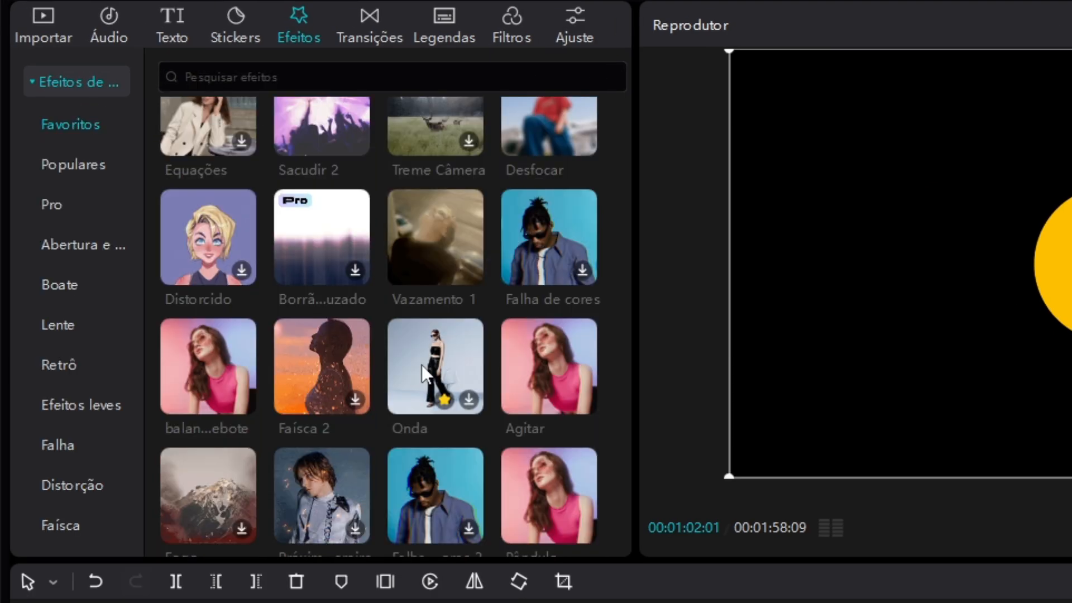
drag(424, 357, 363, 428)
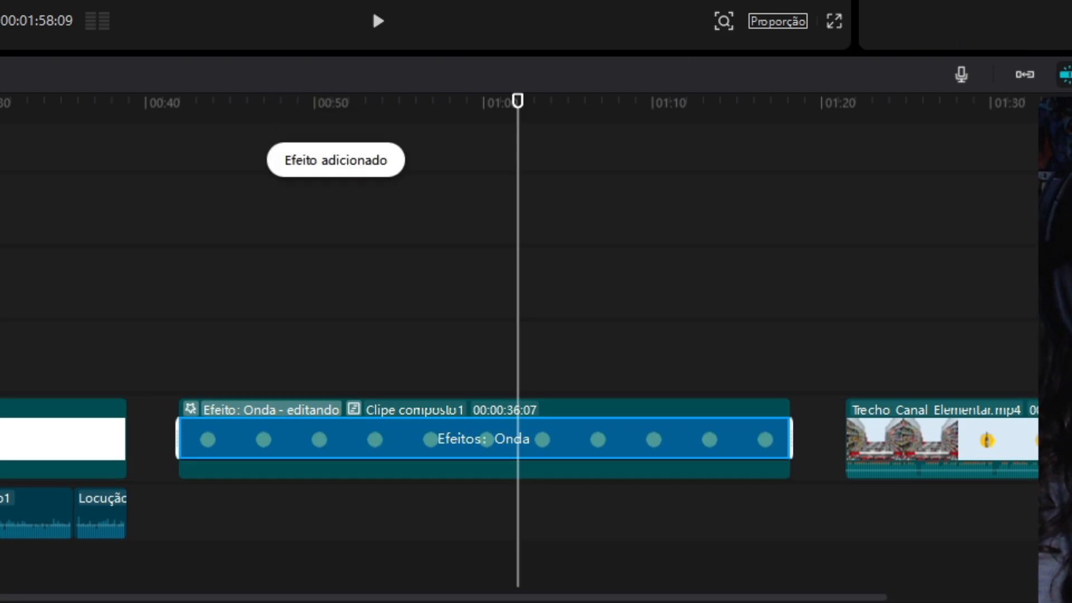
Set the Onda effect to Desfocar 52, Torção 11, Força 0, Tamanho 74 and Velocidade 21, and preview the circle
drag(766, 212, 723, 175)
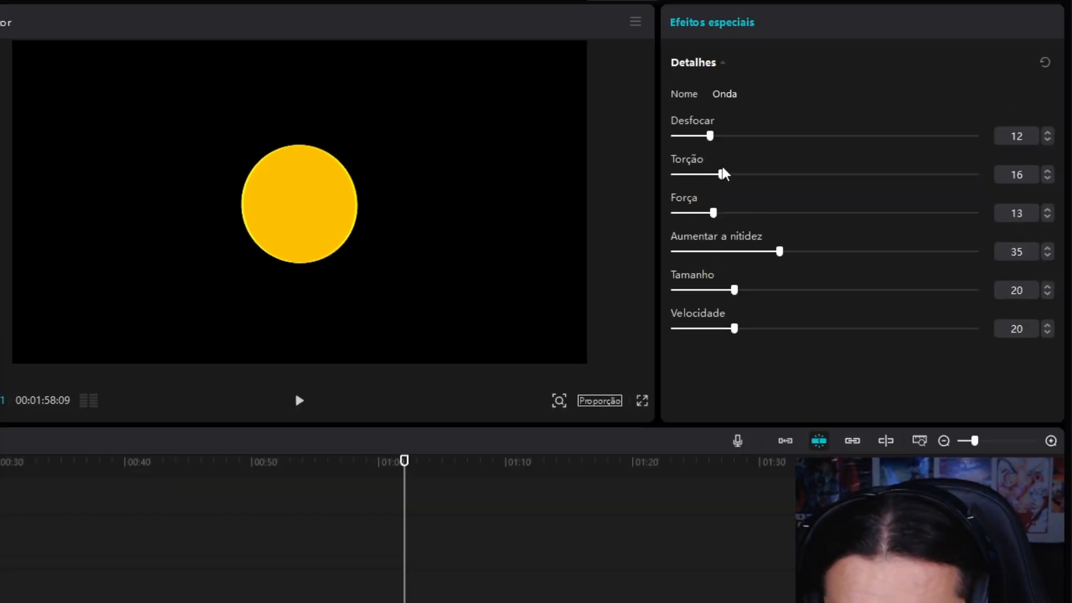
drag(734, 290, 727, 291)
drag(734, 329, 720, 329)
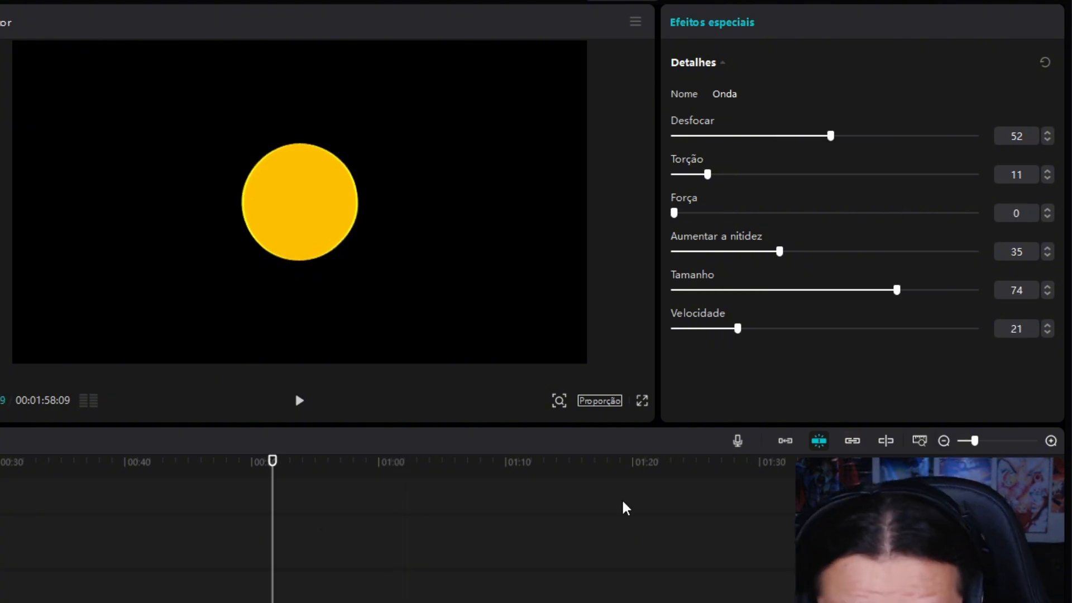
click(299, 402)
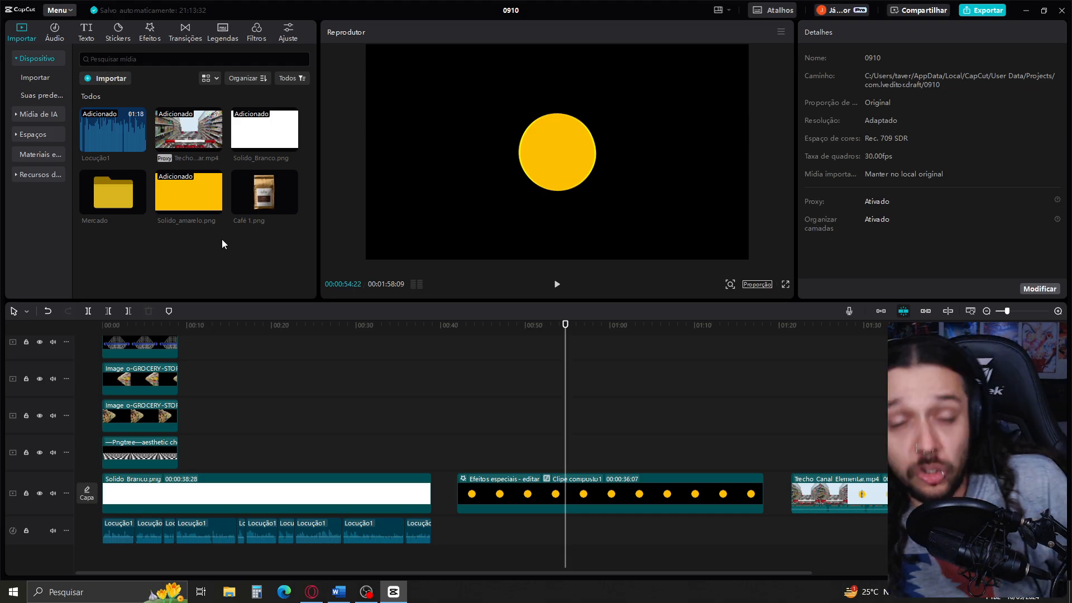
Place Café 1.png above the yellow circle clip, matched to its length, and shrink the coffee package to fit over the circle
drag(275, 193, 543, 449)
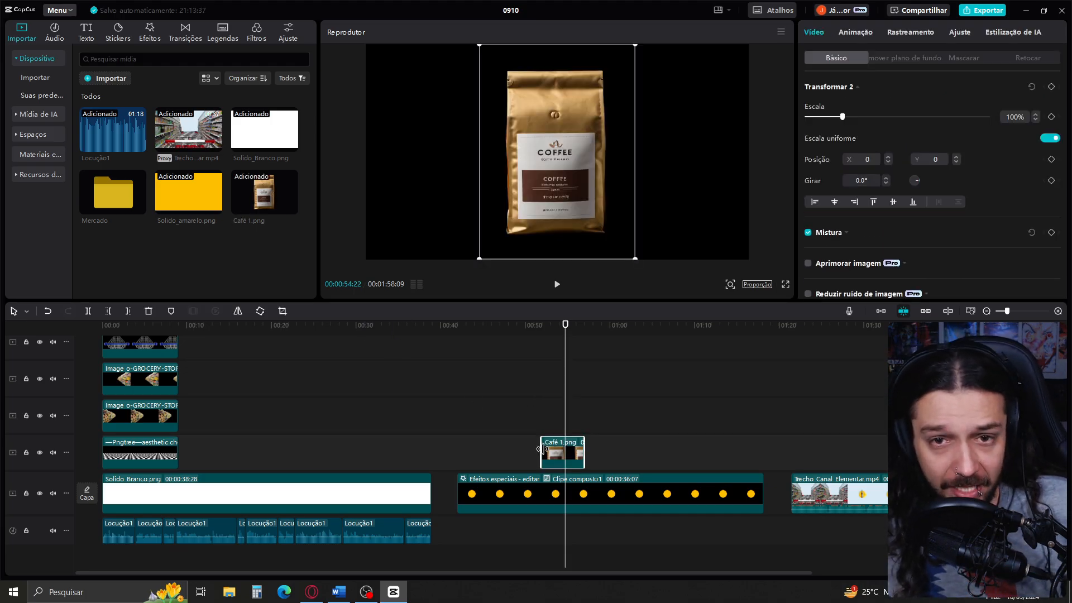
drag(505, 450, 458, 450)
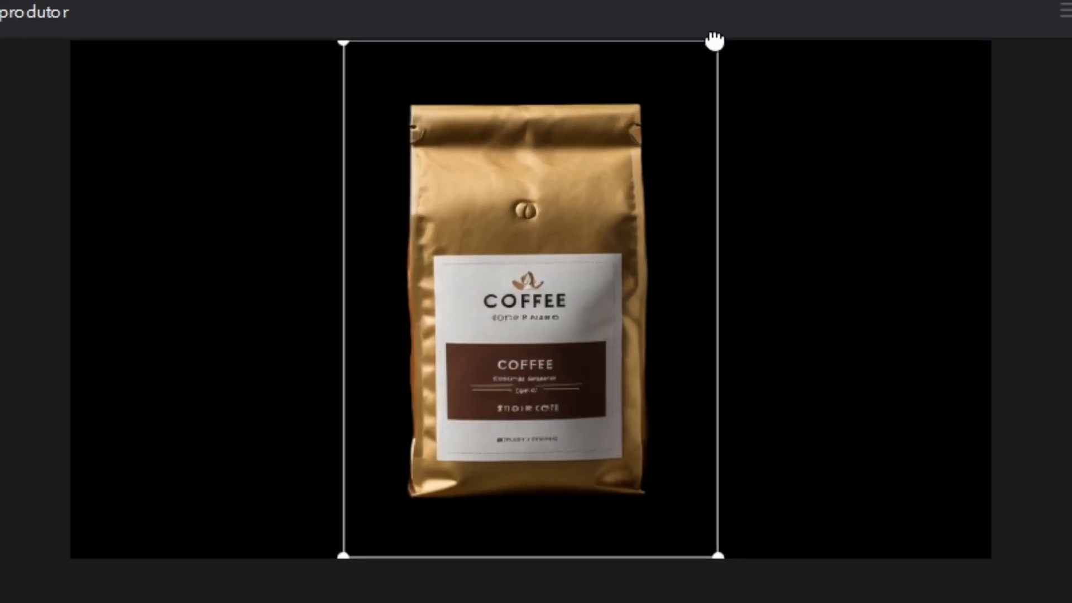
drag(717, 44, 612, 191)
drag(554, 283, 554, 287)
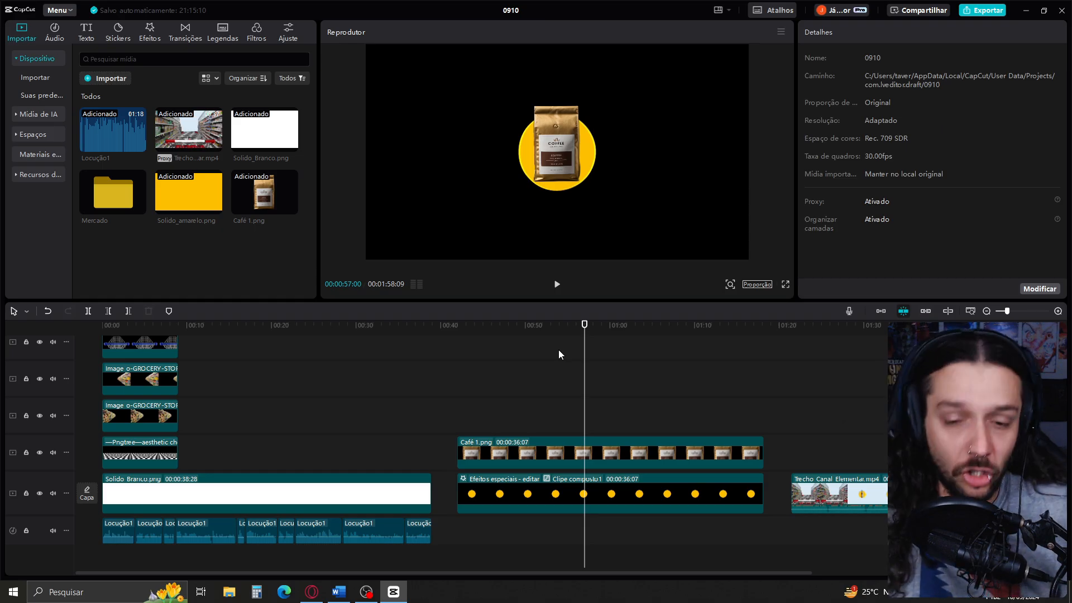
Combine the coffee package and yellow circle clips into one compound clip
drag(558, 350, 670, 504)
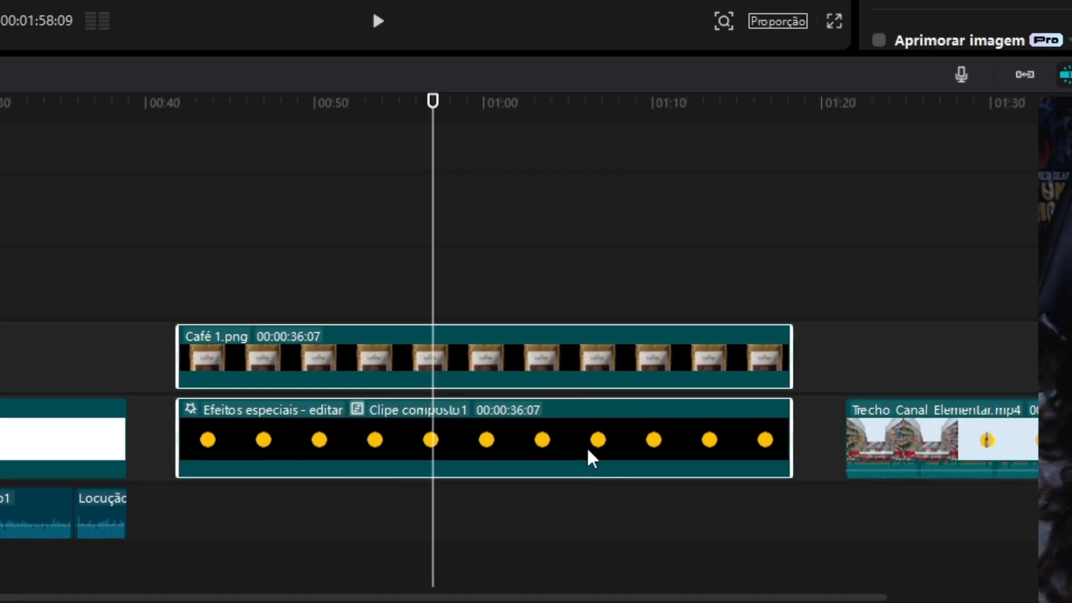
right_click(538, 441)
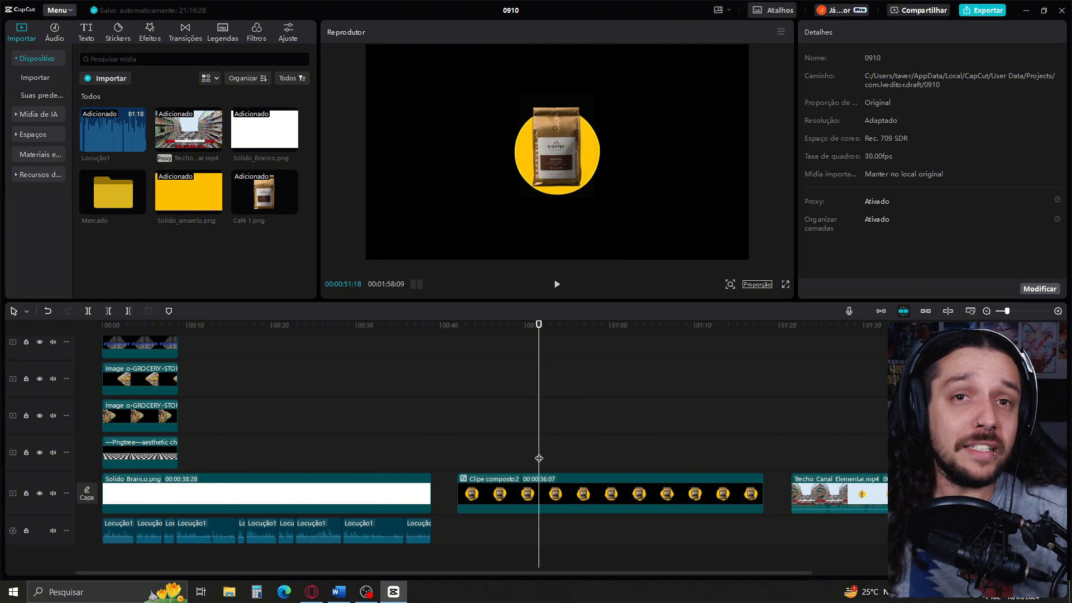
Play the shopping cart section of the Trecho_Canal_Elementar.mp4 reference clip
click(824, 465)
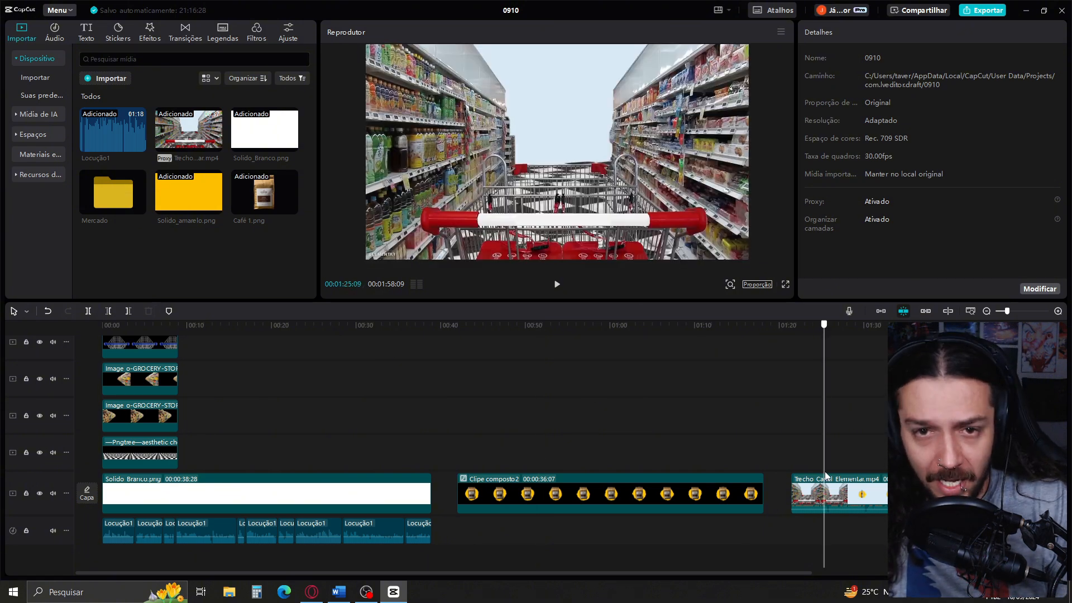
key(space)
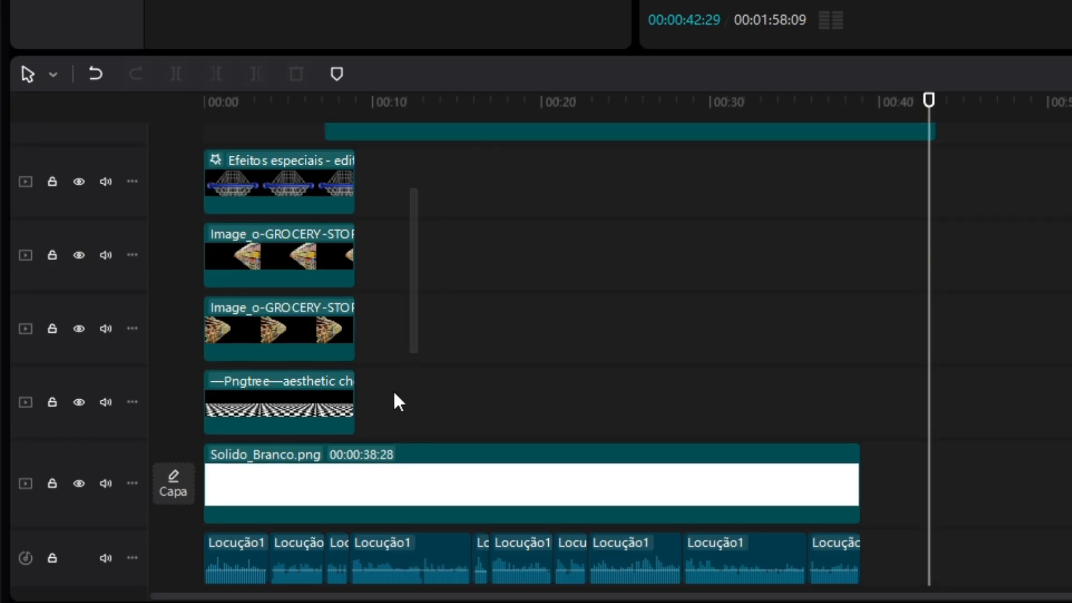
Combine the shopping cart, both shelf images and the checkered floor into one compound clip
drag(419, 187, 264, 400)
right_click(279, 330)
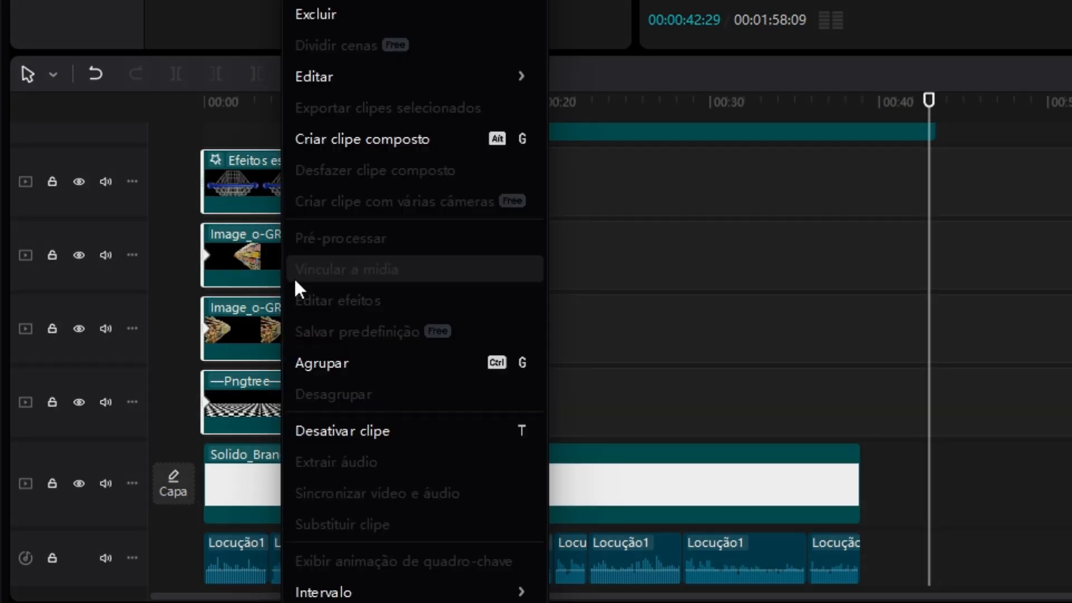
click(367, 147)
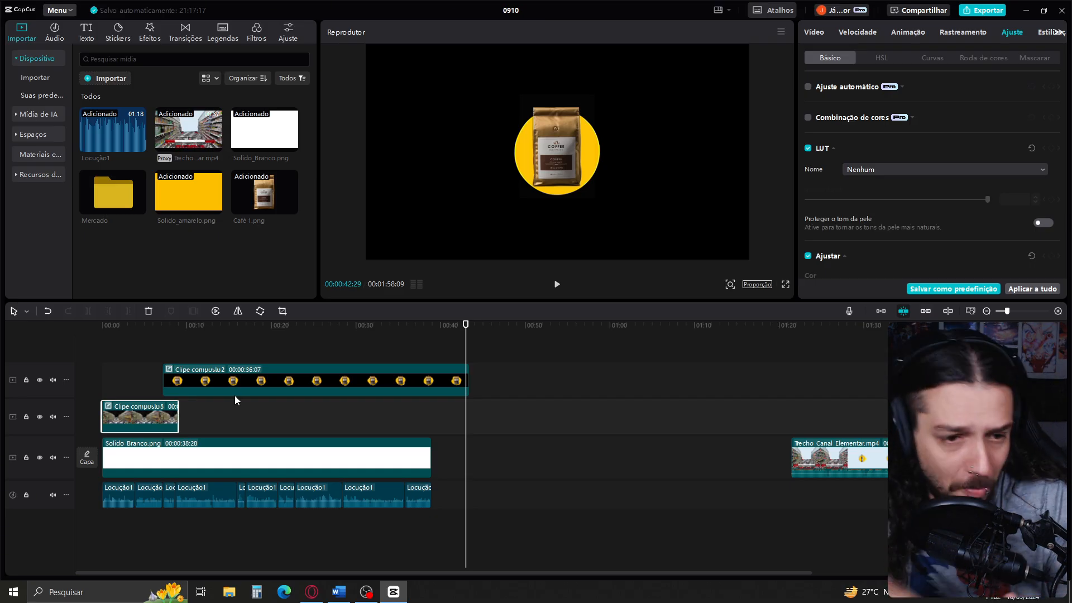
Move the coffee compound clip earlier so it starts at 00:00:07:24, overlapping the end of the supermarket compound clip
click(170, 355)
scroll(170, 355, up, 2)
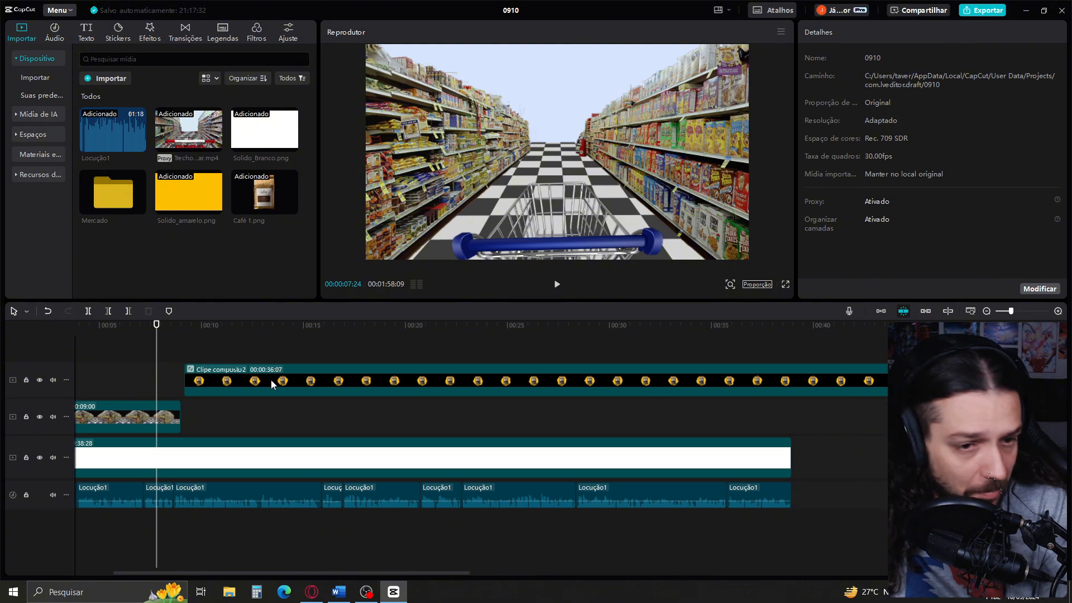
drag(271, 380, 241, 381)
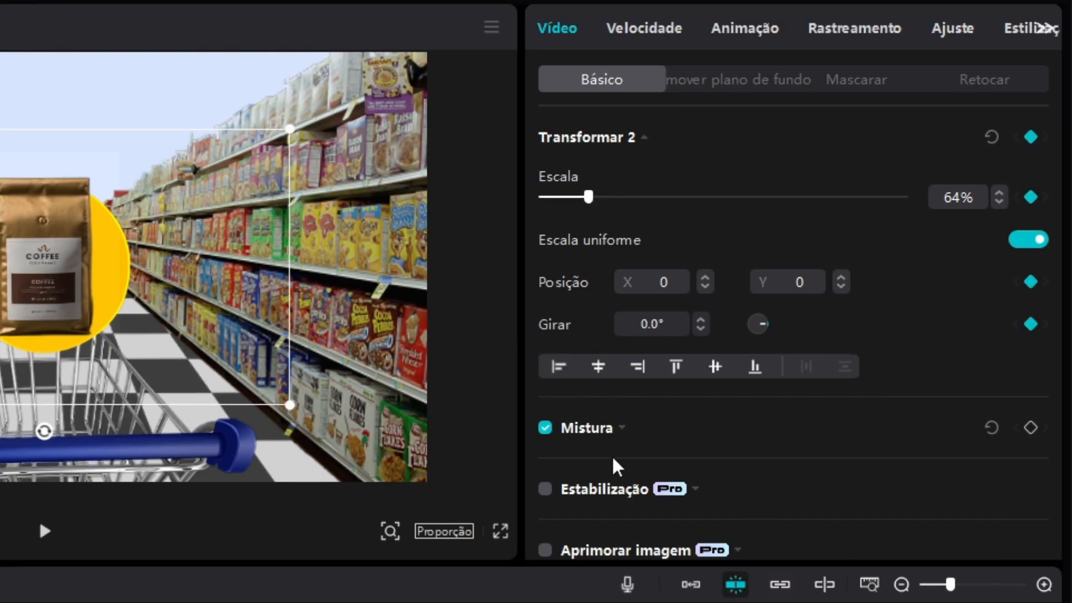
Keyframe the coffee compound clip's transform at 64% scale and its blend settings a little after the clip's start
drag(0, 602, 73, 602)
key(Right)
key(Right)
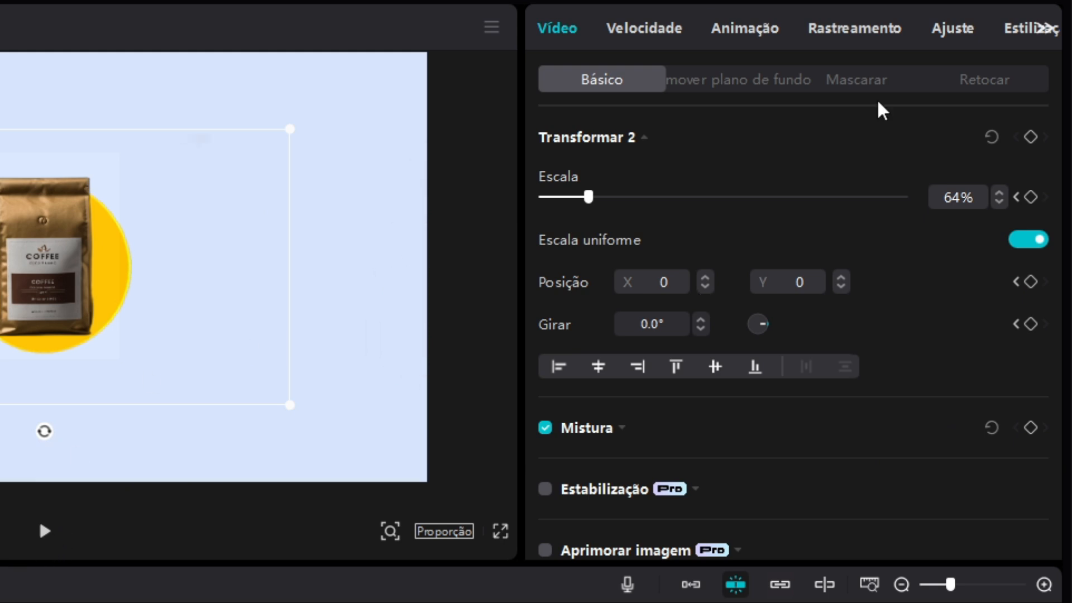
click(1032, 429)
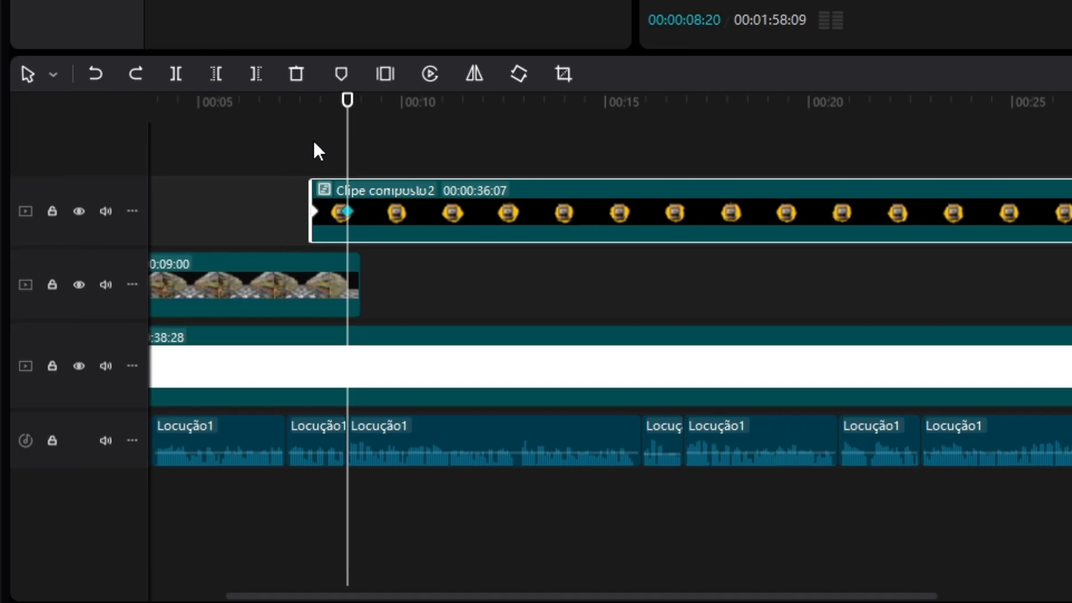
Set the scale to 1% and reduce the opacity at the coffee compound clip's start, and play the entrance animation
click(313, 143)
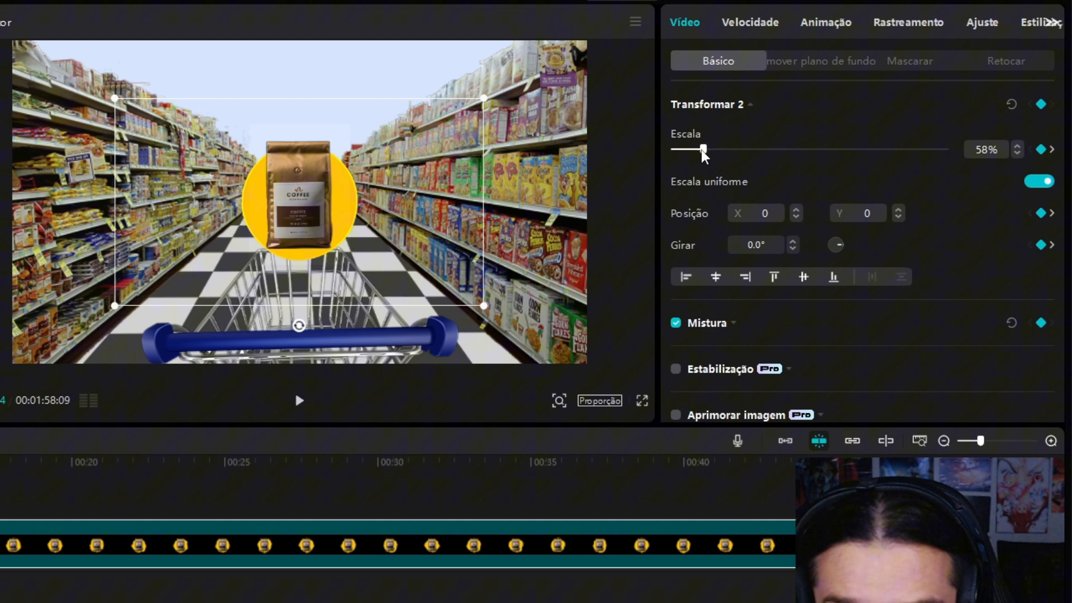
drag(703, 149, 644, 160)
click(733, 323)
scroll(773, 338, down, 3)
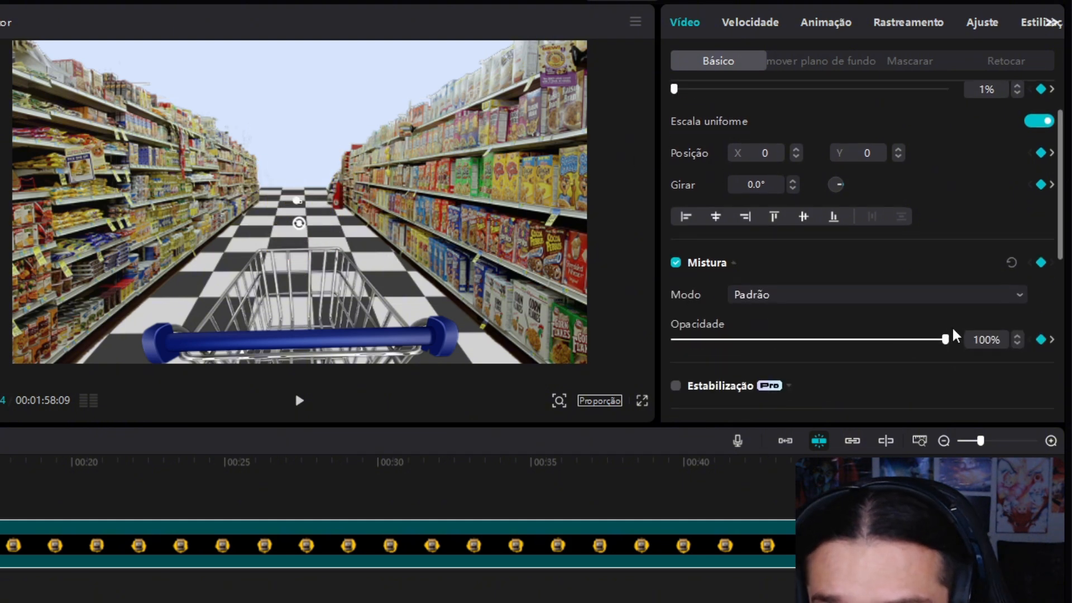
drag(759, 353, 632, 353)
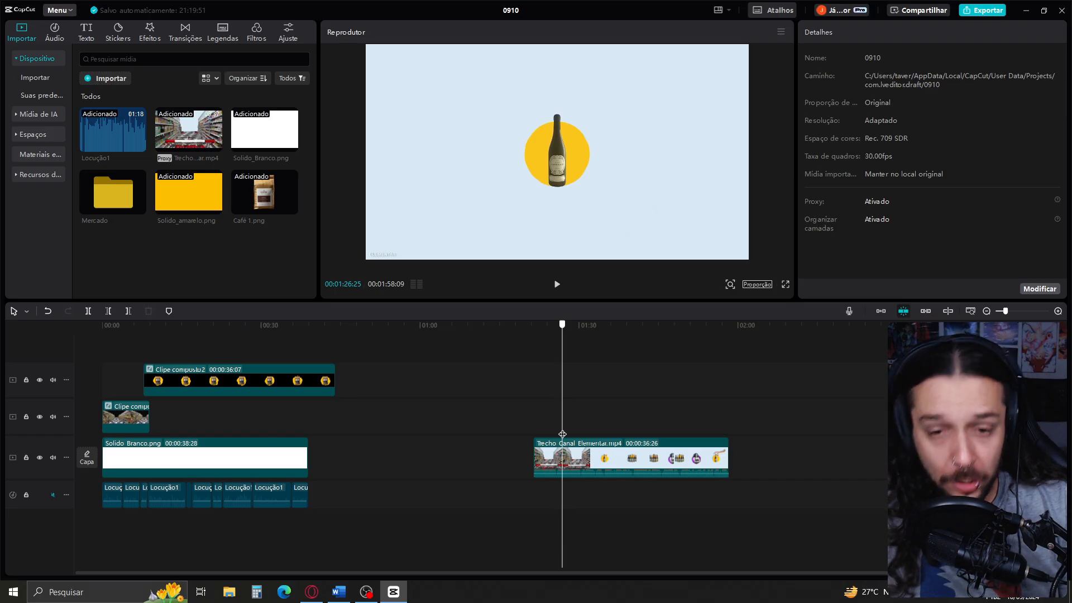
key(space)
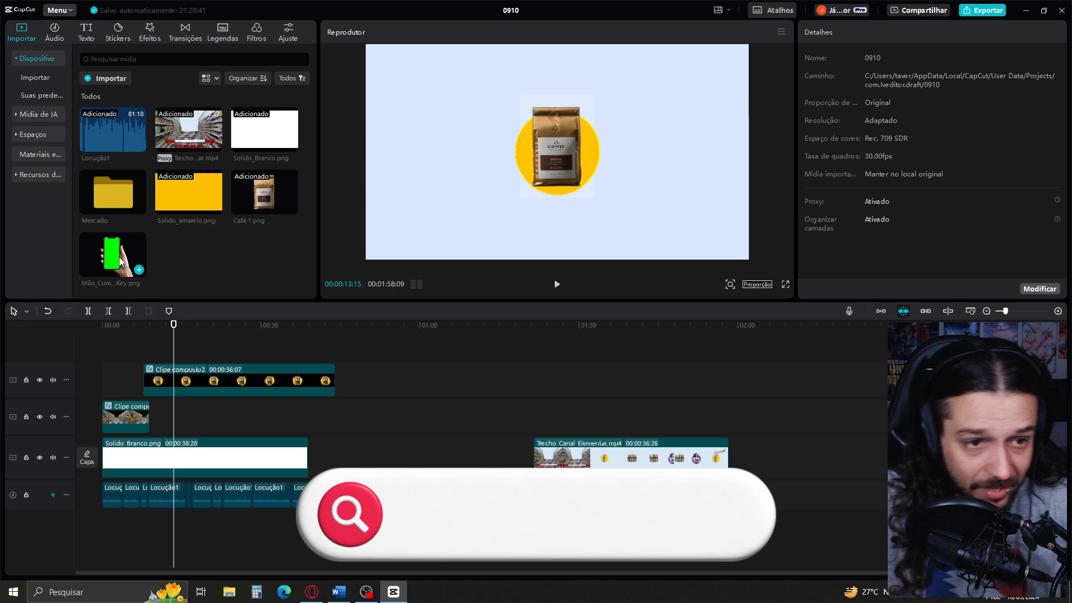
Place the hand-with-phone chroma key image on a track above the coffee clip and key out its green screen with Chroma key
drag(112, 254, 168, 346)
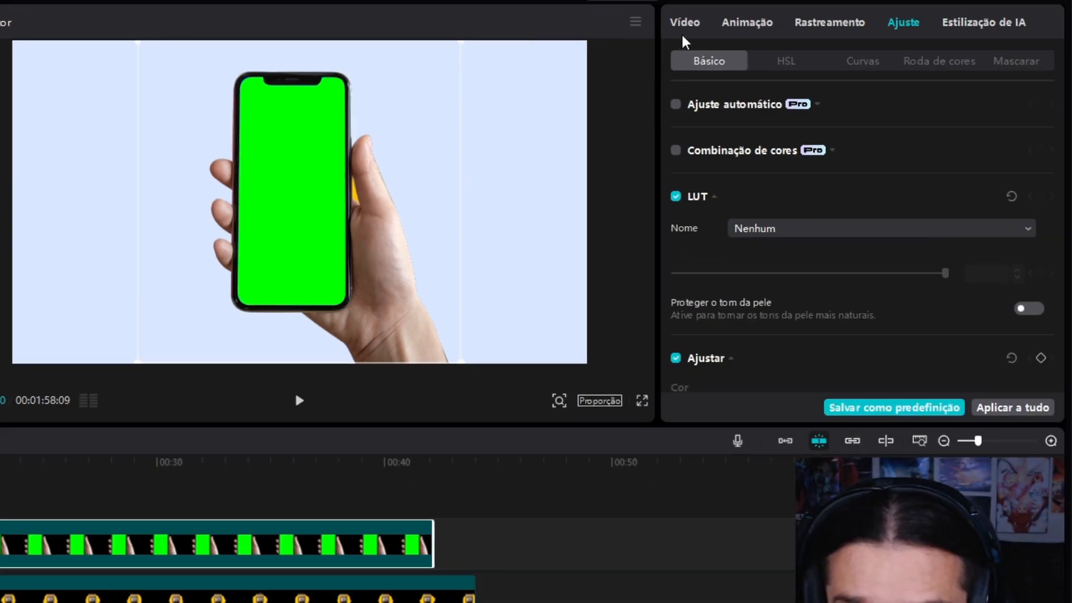
click(686, 23)
click(841, 62)
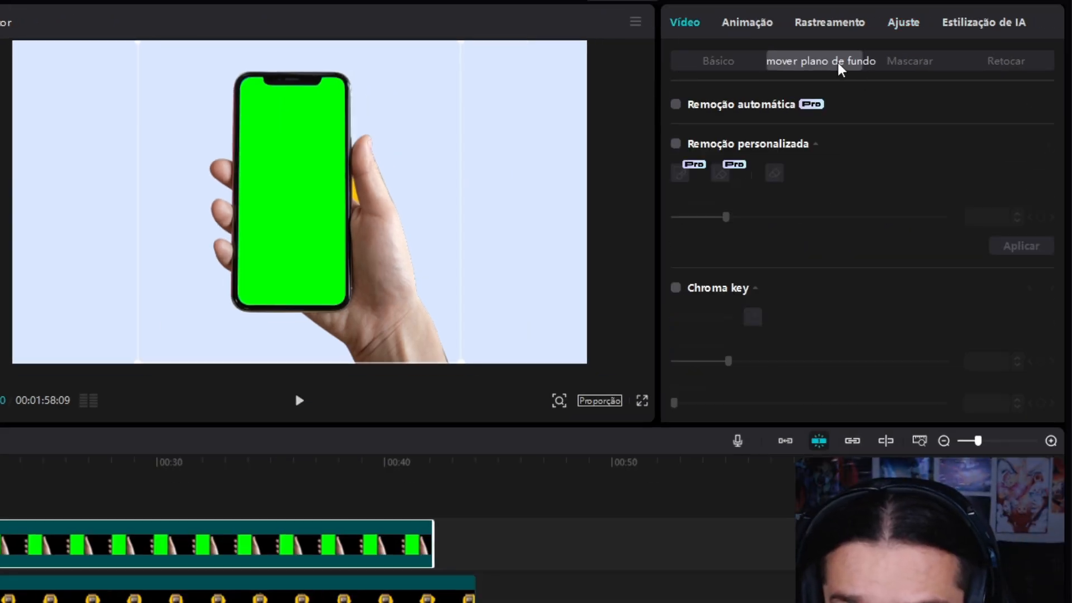
click(675, 288)
click(753, 317)
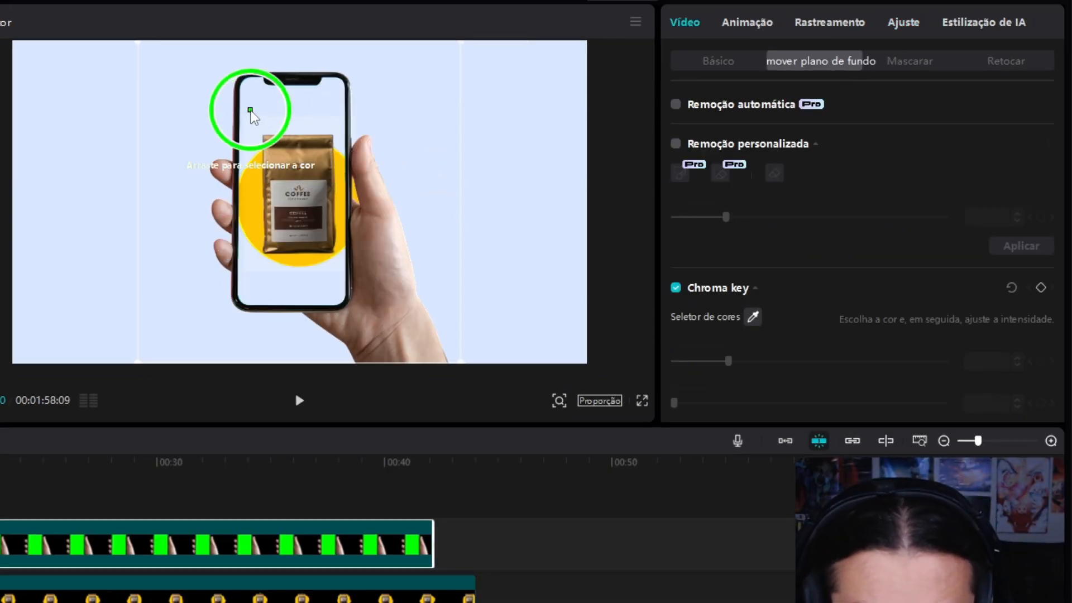
click(279, 111)
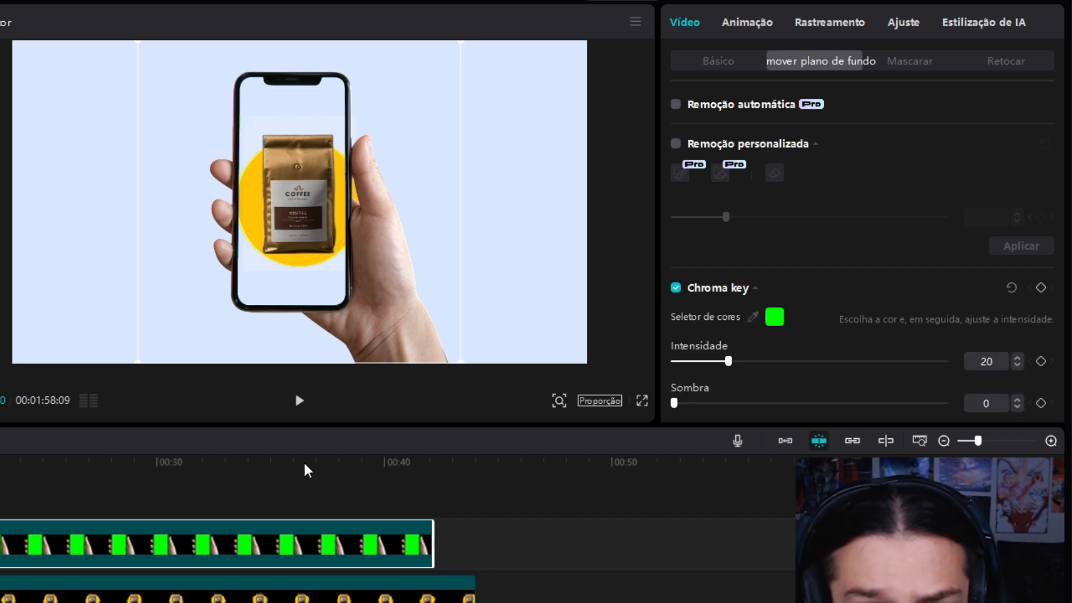
Keyframe the hand image to slide in from beyond the frame's lower-right corner at 00:00:09:00 to over the coffee package at 00:00:09:20
drag(363, 267, 367, 264)
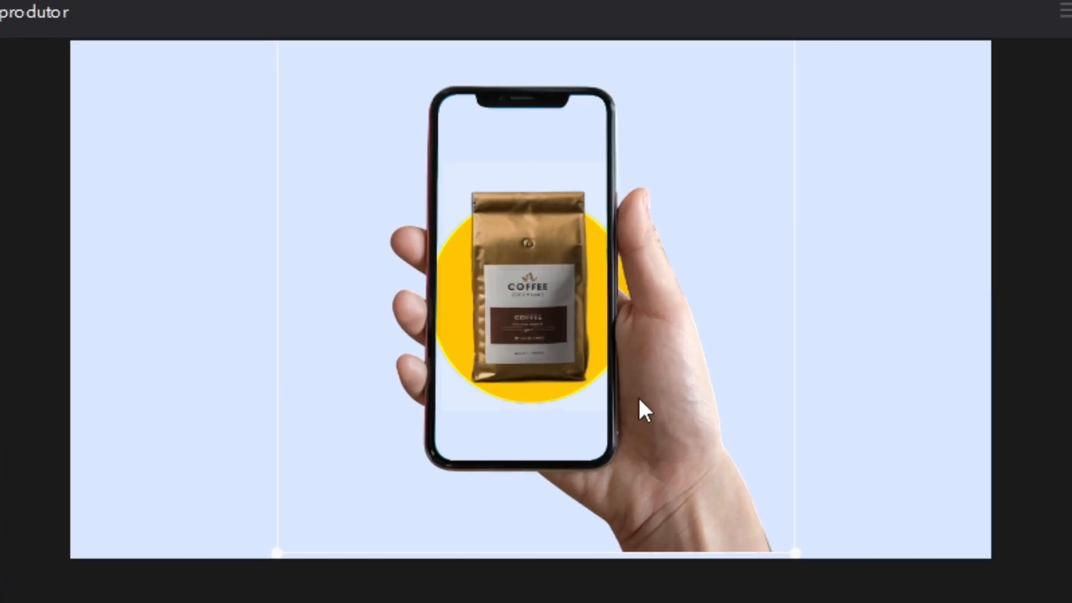
drag(638, 400, 644, 415)
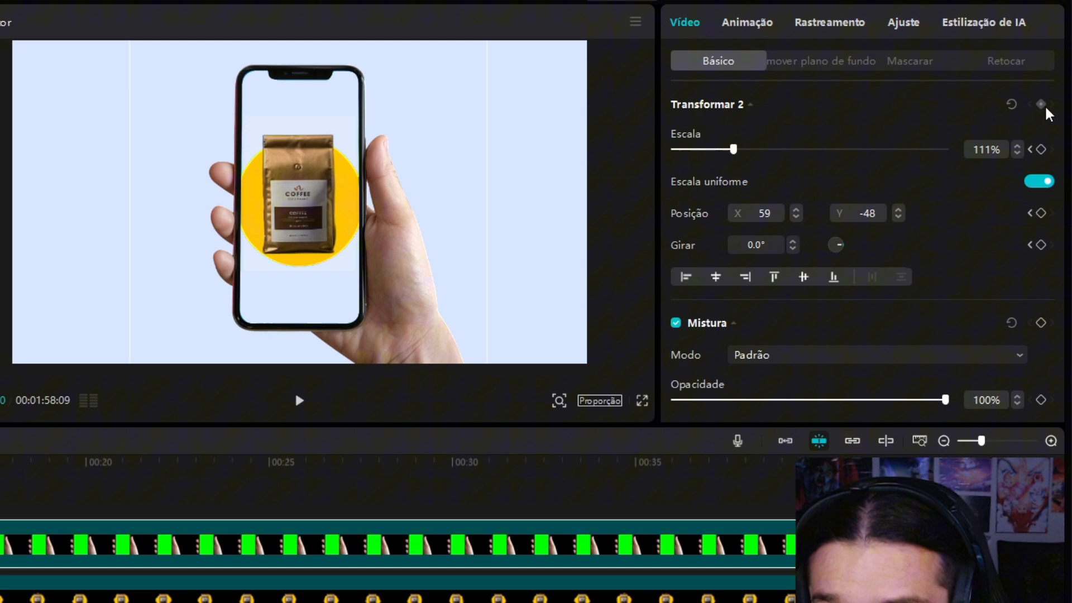
click(1042, 104)
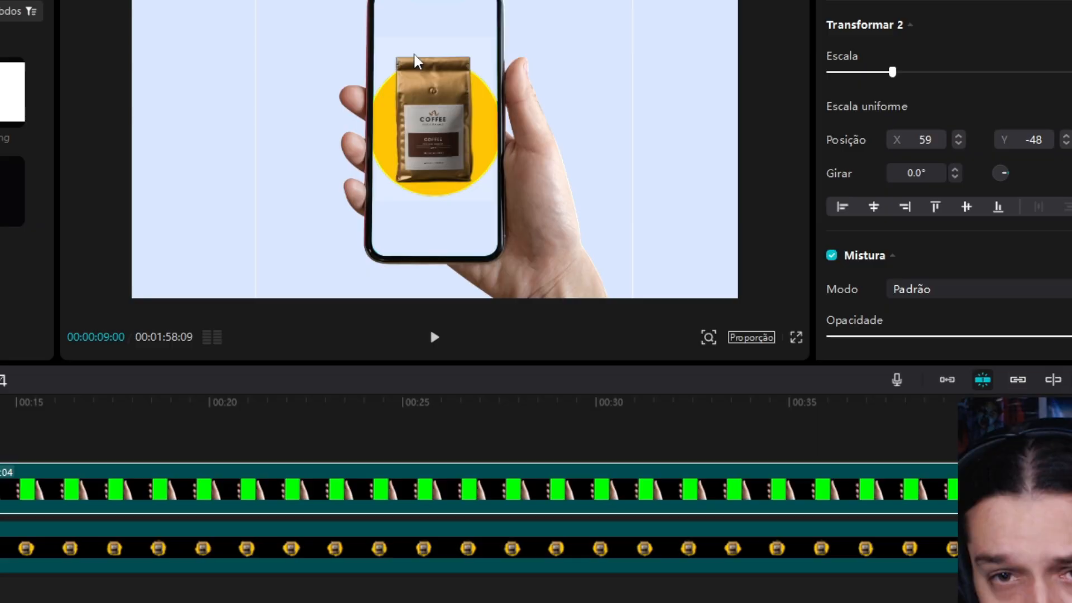
drag(279, 132, 454, 410)
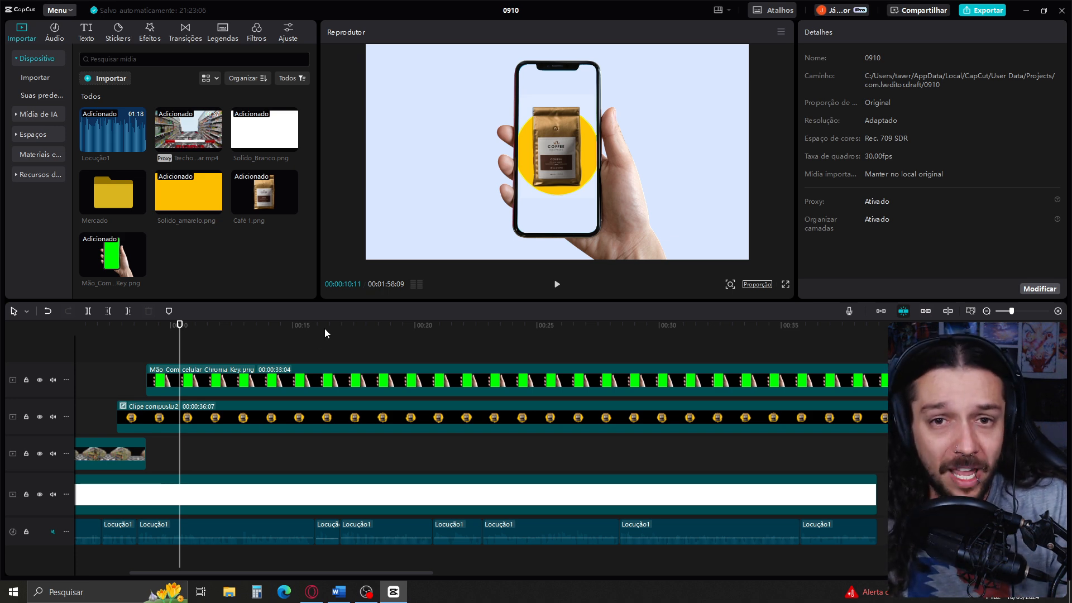
Place Cafino_Print_2.png on a track beneath the hand clip and resize it to fill the phone's screen
drag(189, 254, 168, 398)
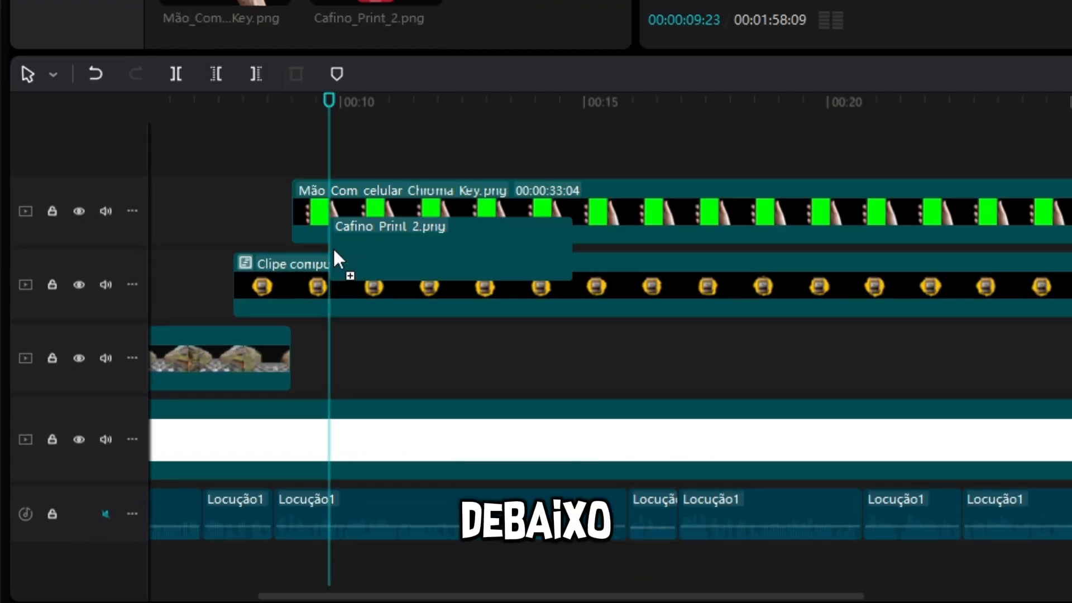
drag(334, 251, 330, 249)
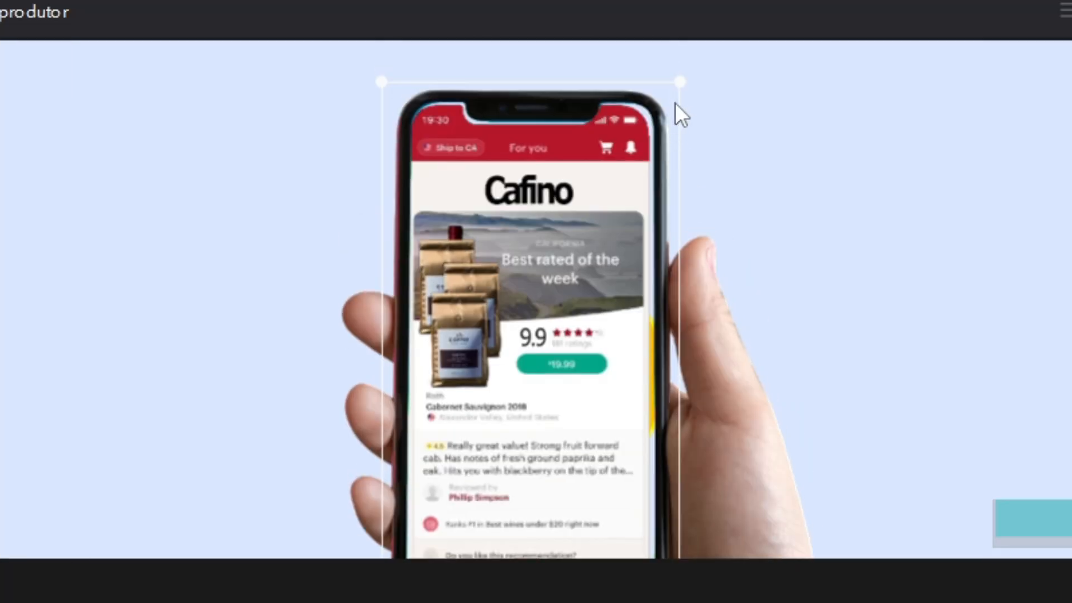
drag(680, 82, 694, 82)
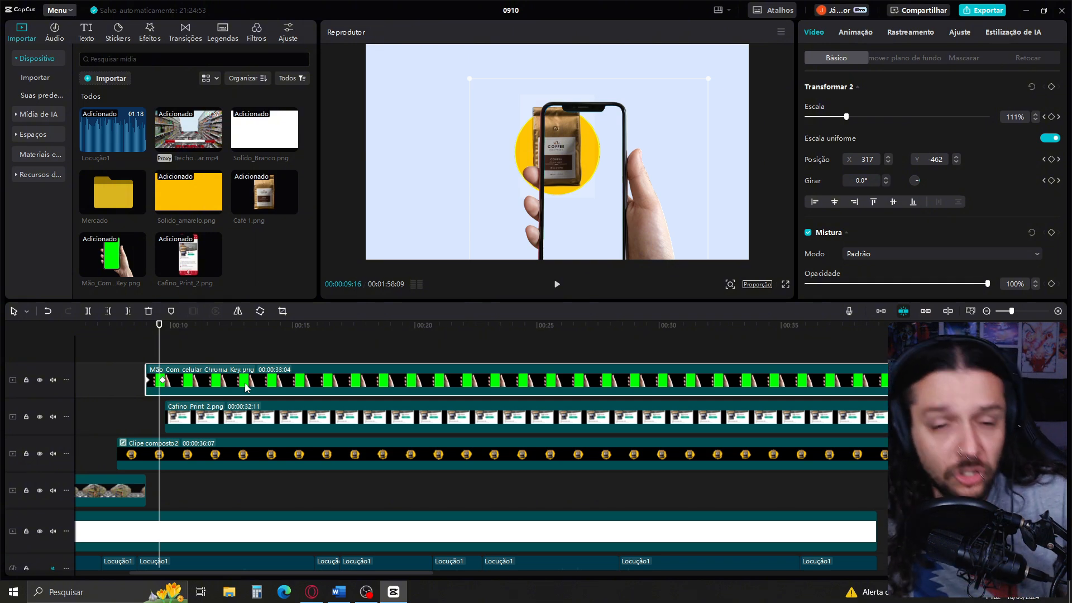
Display the hand clip's keyframe animation above the clip and inspect its scale graph
scroll(280, 386, up, 1)
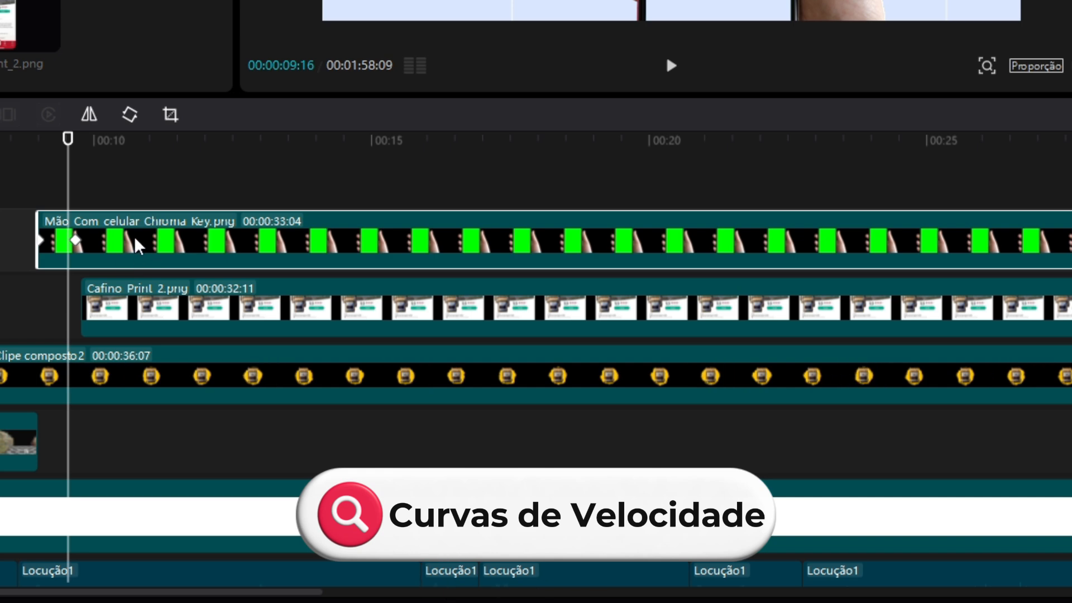
right_click(137, 245)
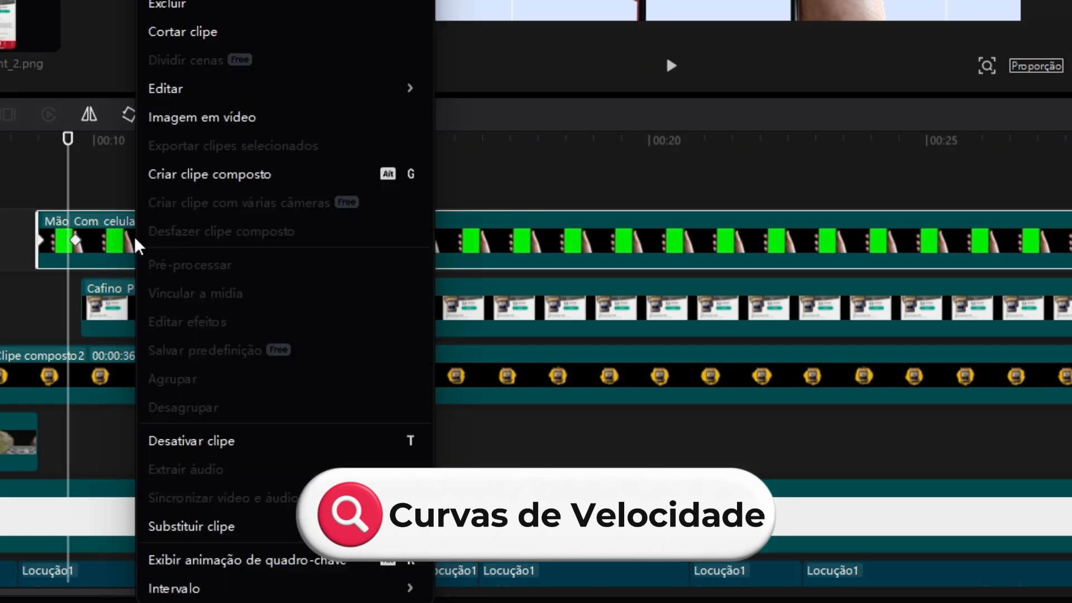
click(292, 568)
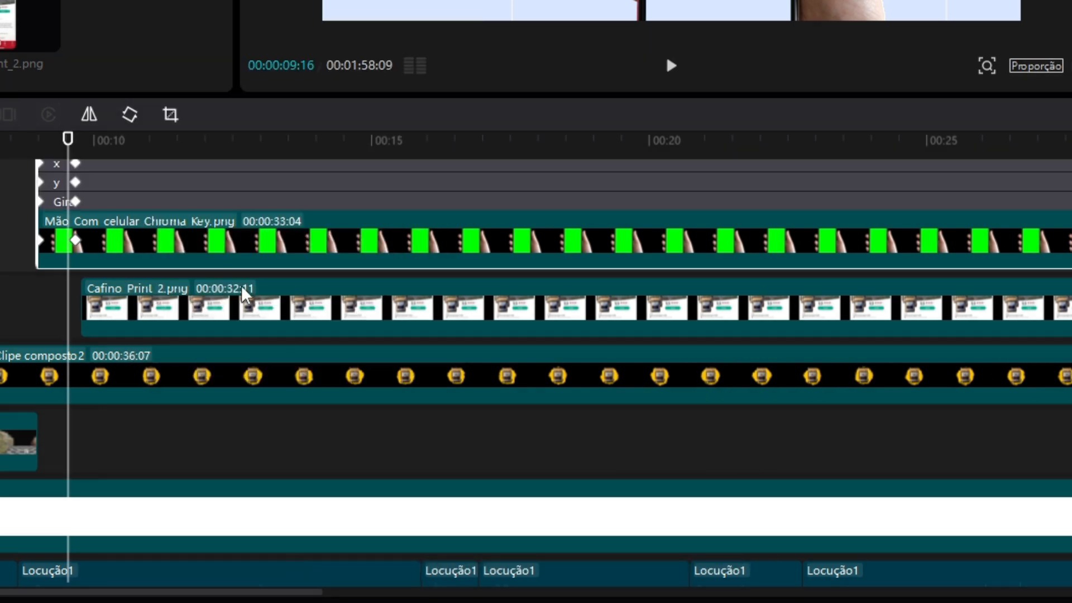
scroll(452, 280, down, 2)
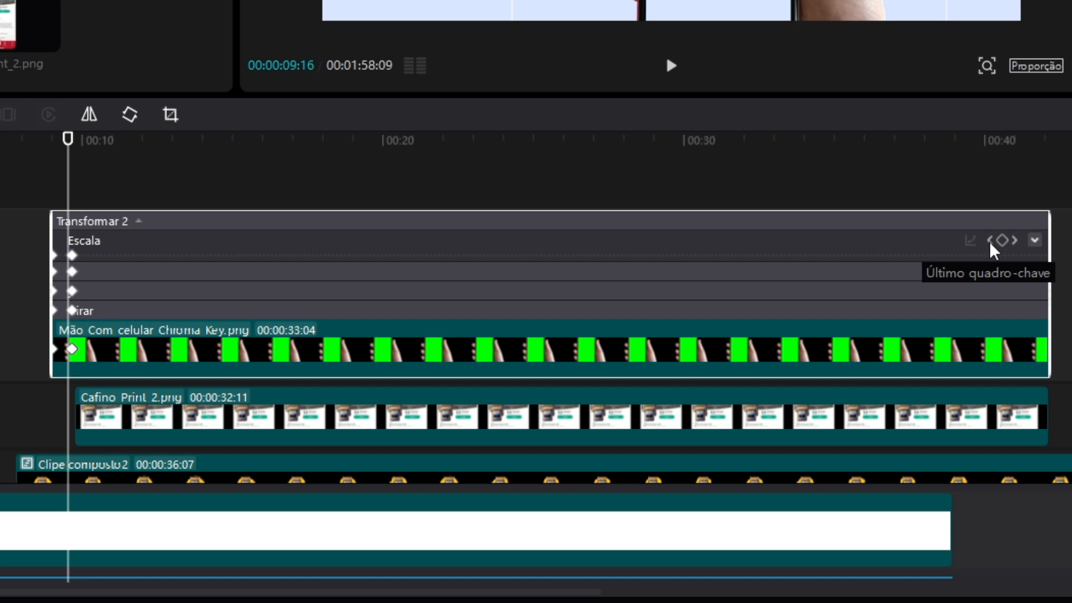
click(1035, 240)
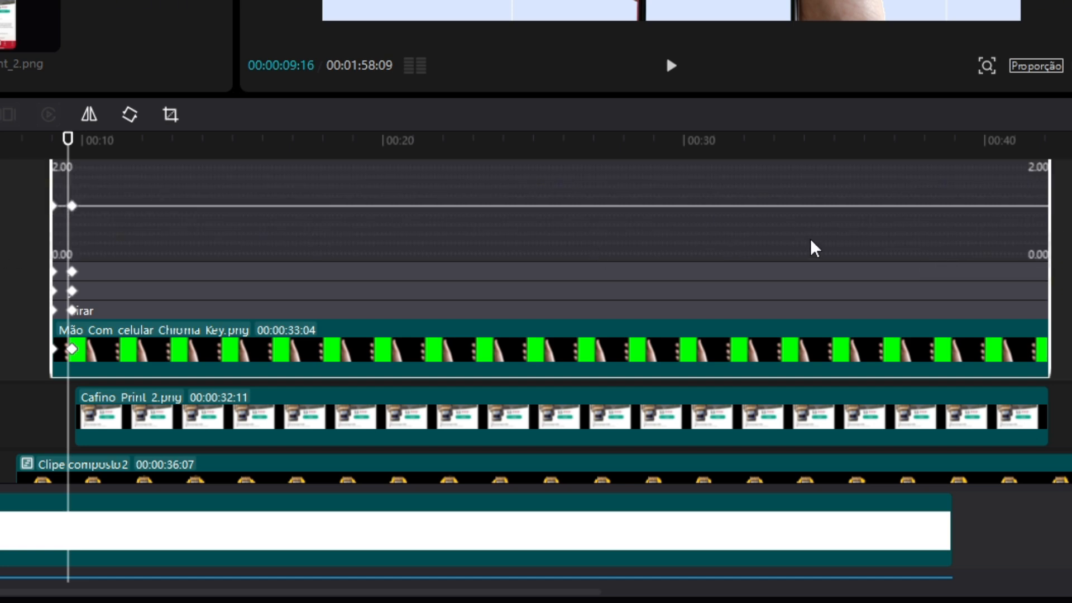
scroll(1061, 228, up, 1)
click(1035, 173)
Apply the automatic curve to the x position keyframes of the hand clip
click(1035, 259)
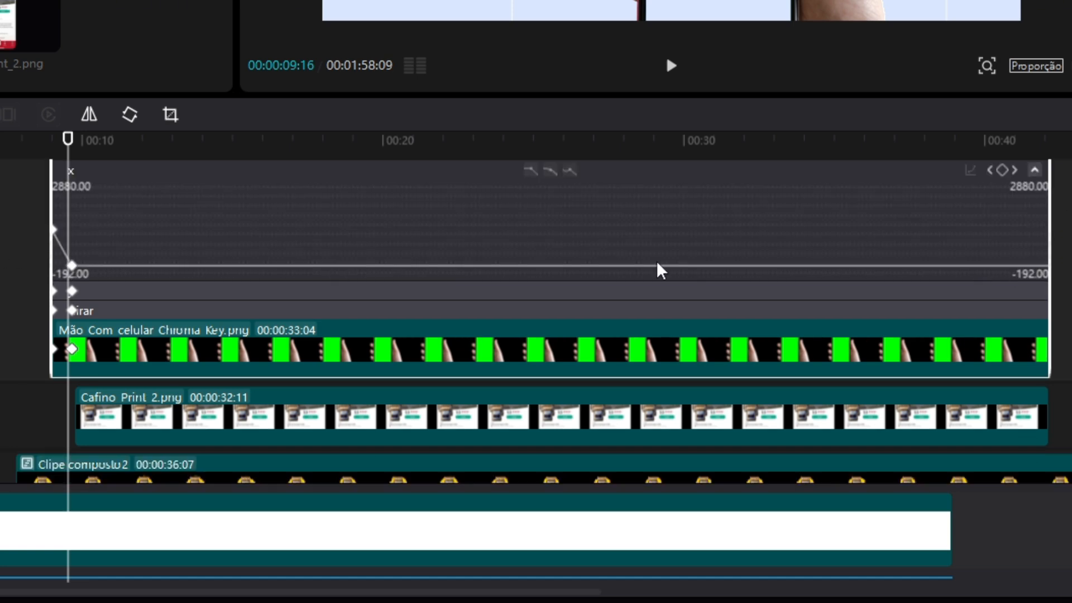
scroll(269, 250, up, 1)
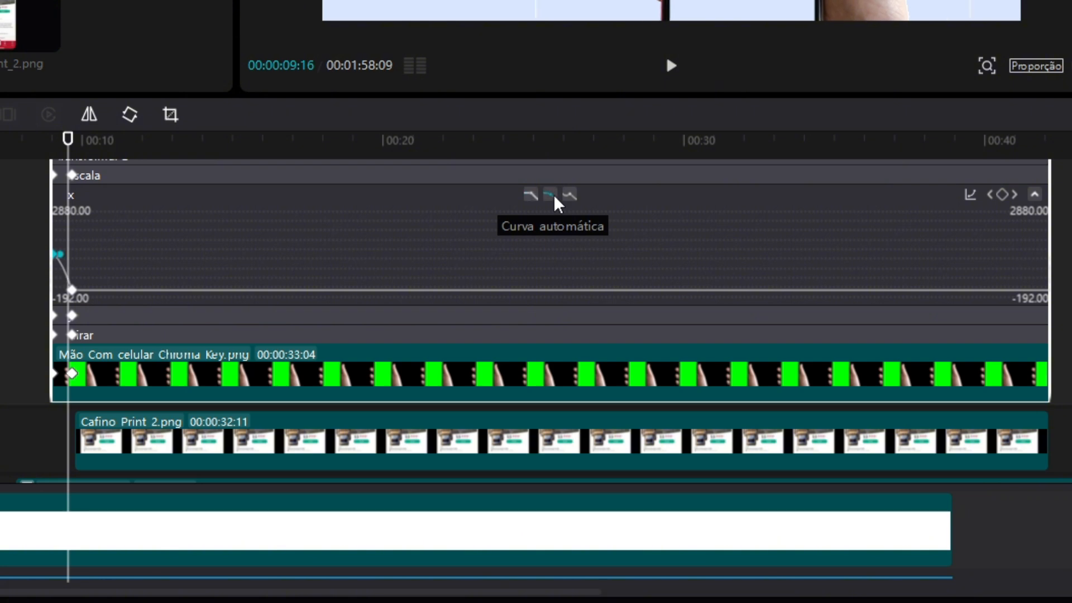
drag(152, 275, 61, 314)
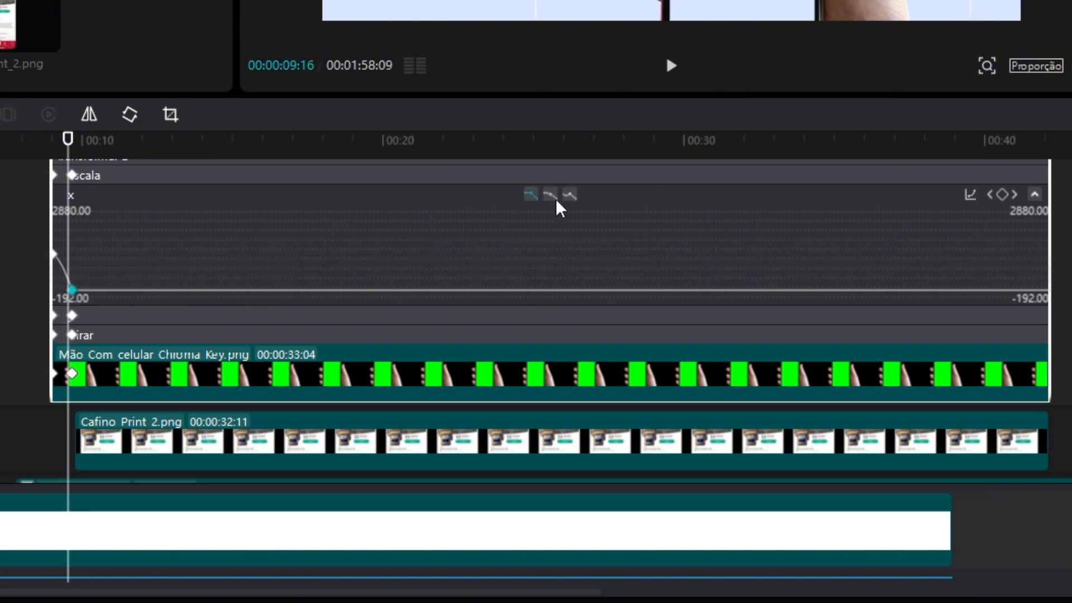
click(1035, 193)
Apply the automatic curve to the hand clip's y position keyframes and play the slide-in animation
click(1035, 278)
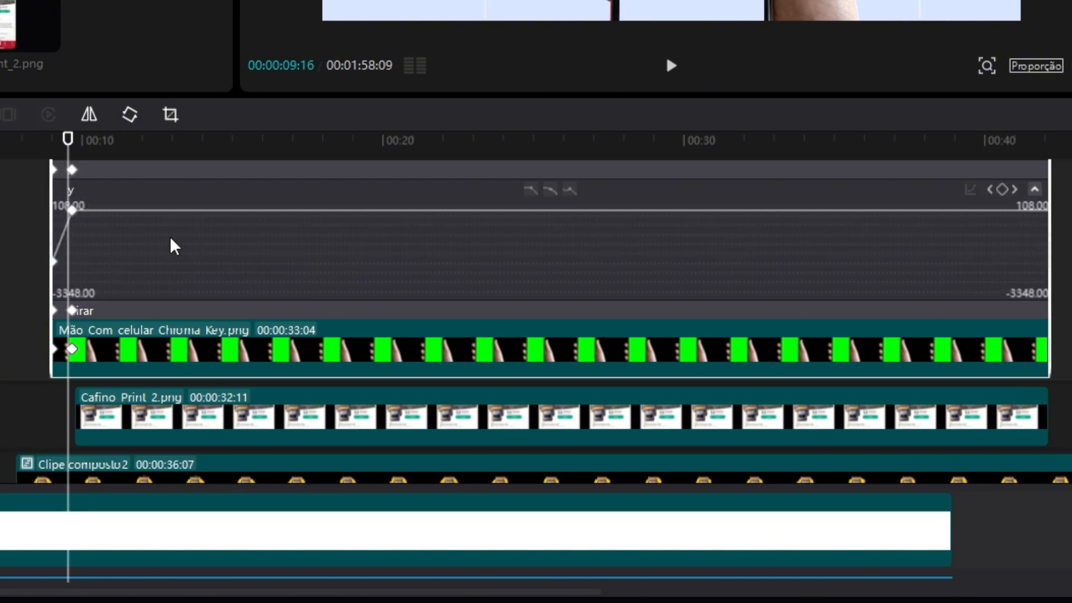
drag(75, 193, 68, 193)
click(552, 190)
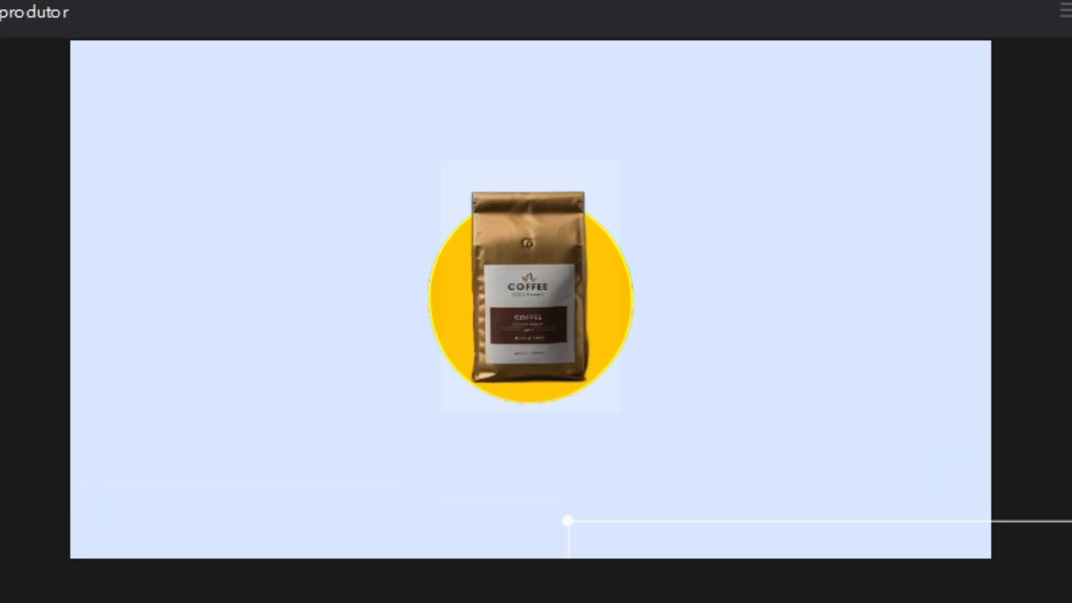
key(space)
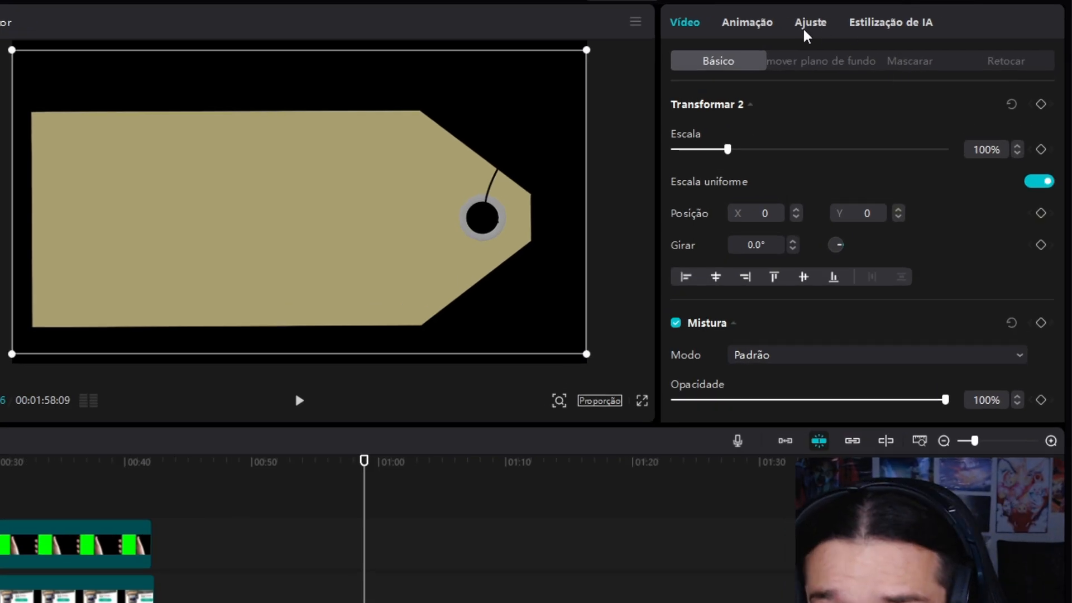
Rotate the Etiqueta.png price tag half a turn and shift it slightly upward in the frame
click(808, 24)
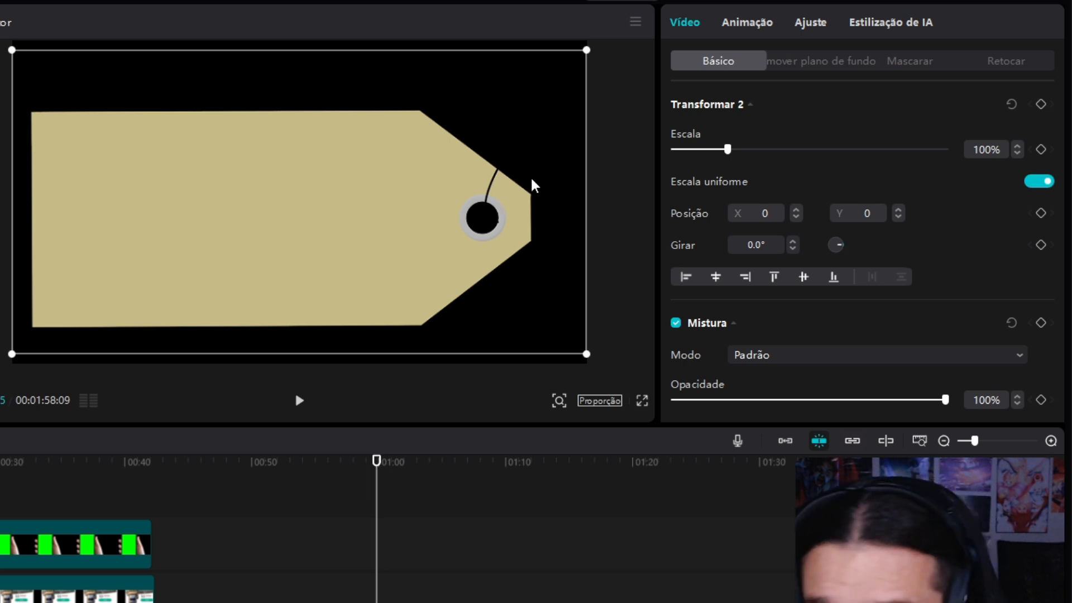
drag(359, 323, 332, 273)
drag(308, 351, 323, 108)
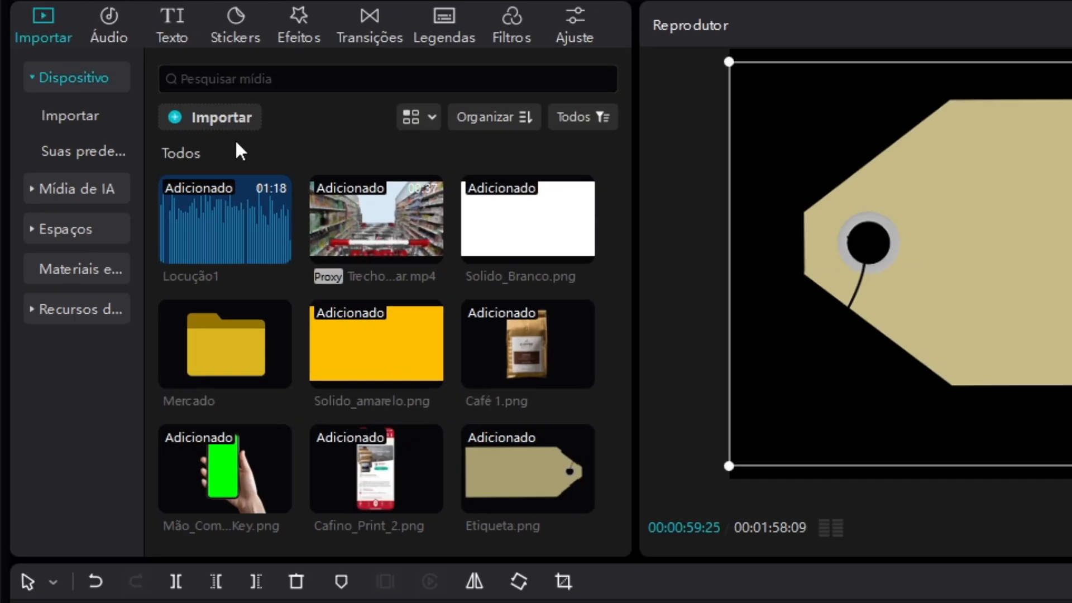
Add a default text clip above the Etiqueta.png clip and stretch it to about the same length
click(172, 25)
drag(203, 139, 946, 602)
drag(196, 457, 187, 457)
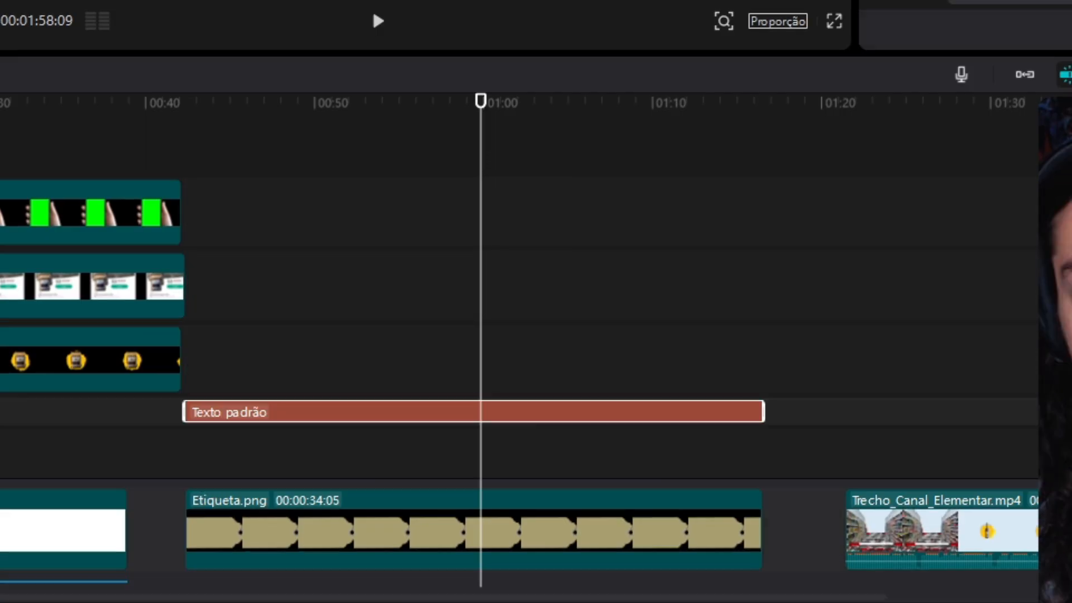
Replace the default text on the price tag with "PROMOÇÃO" and "R$ 20,00" on two lines
triple_click(775, 101)
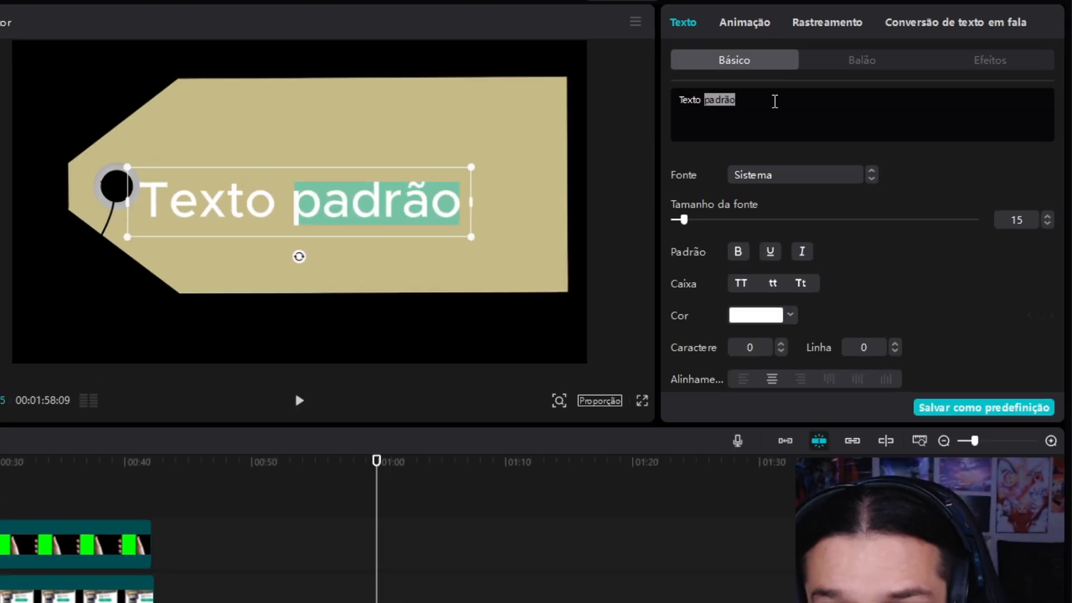
text(PROMOÇÃO)
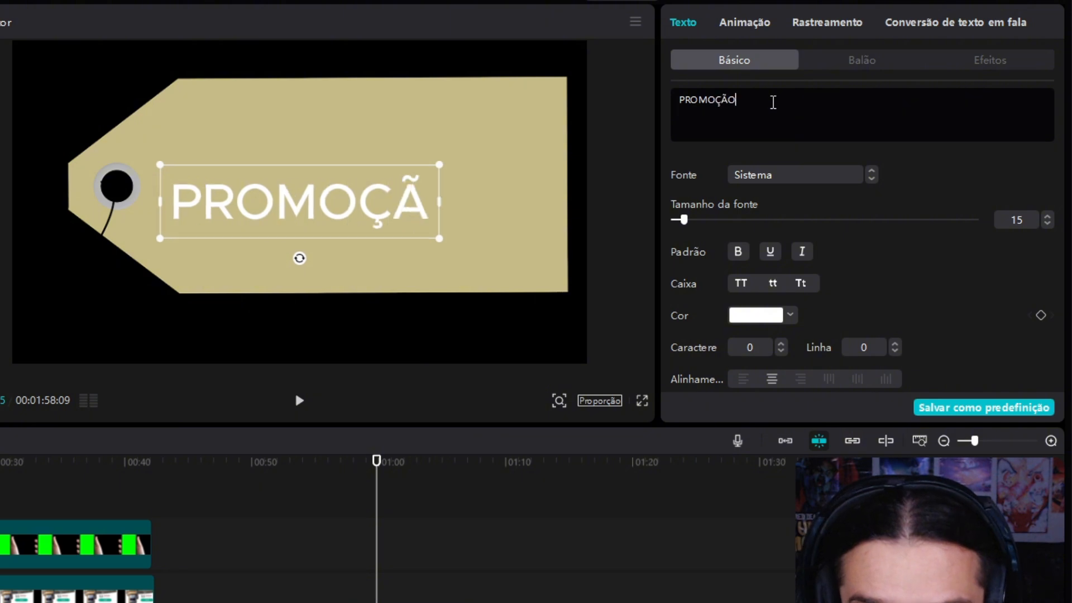
key(Return)
text(r$ 20,00)
Style the whole price tag text in Montserrat ExtraBold with colour 111111 and reduce its opacity to about 91%
key(ctrl+a)
click(799, 175)
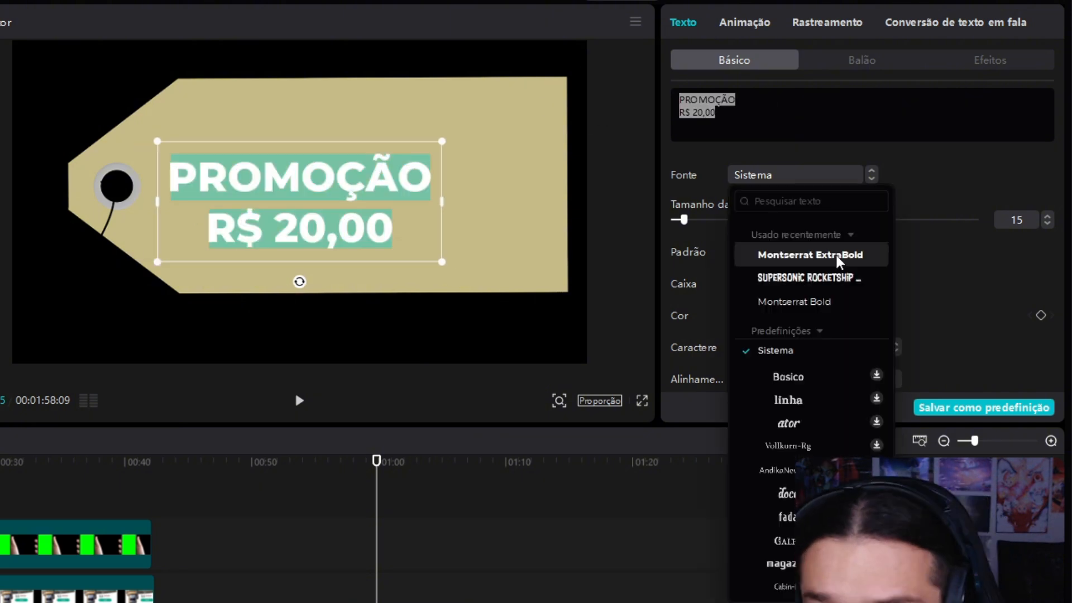
click(838, 255)
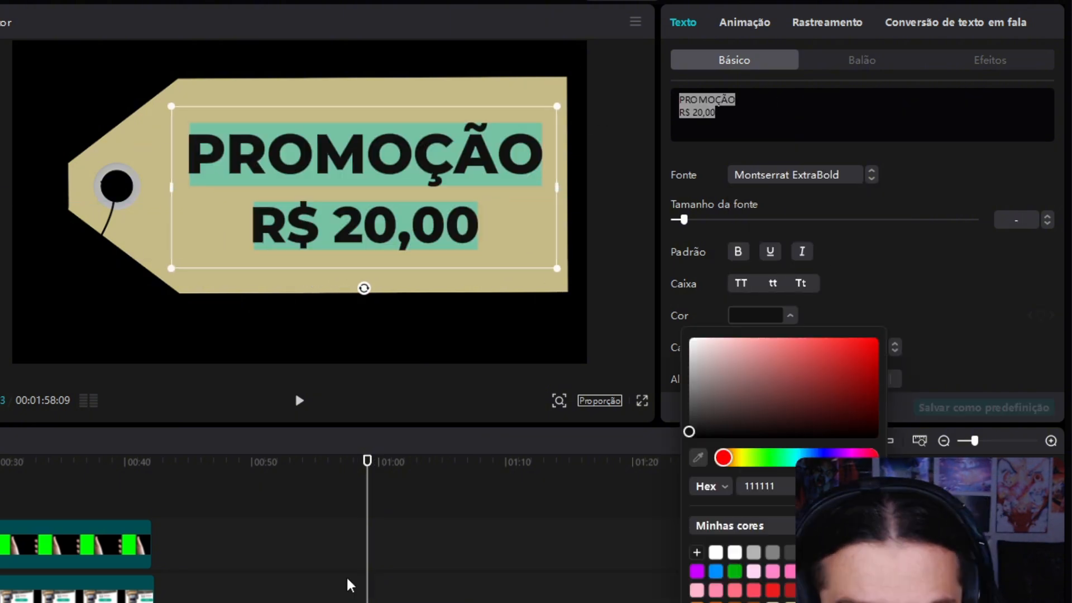
scroll(837, 322, down, 8)
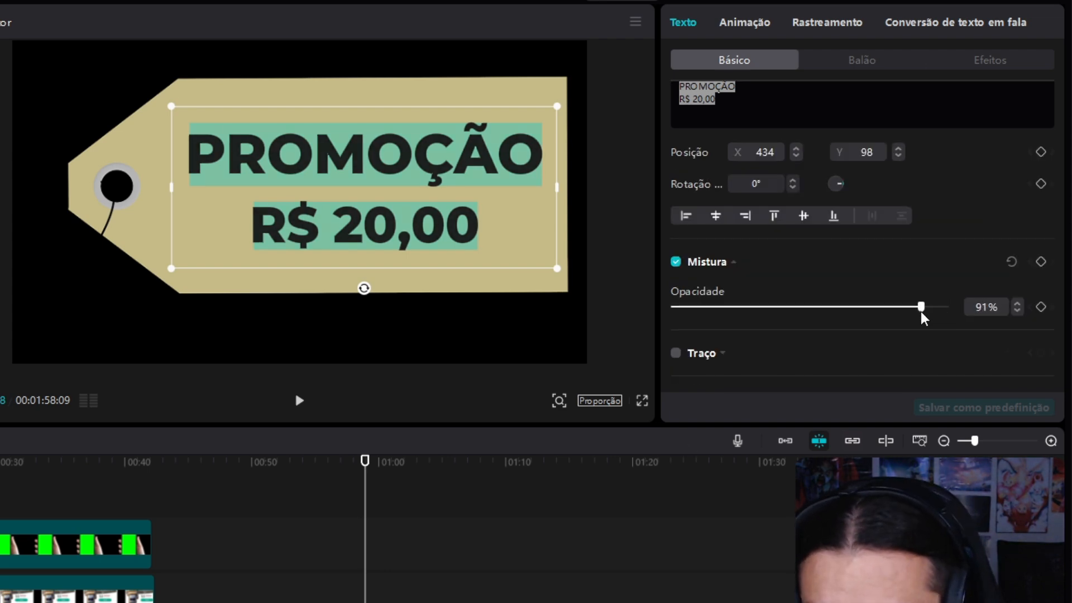
click(452, 582)
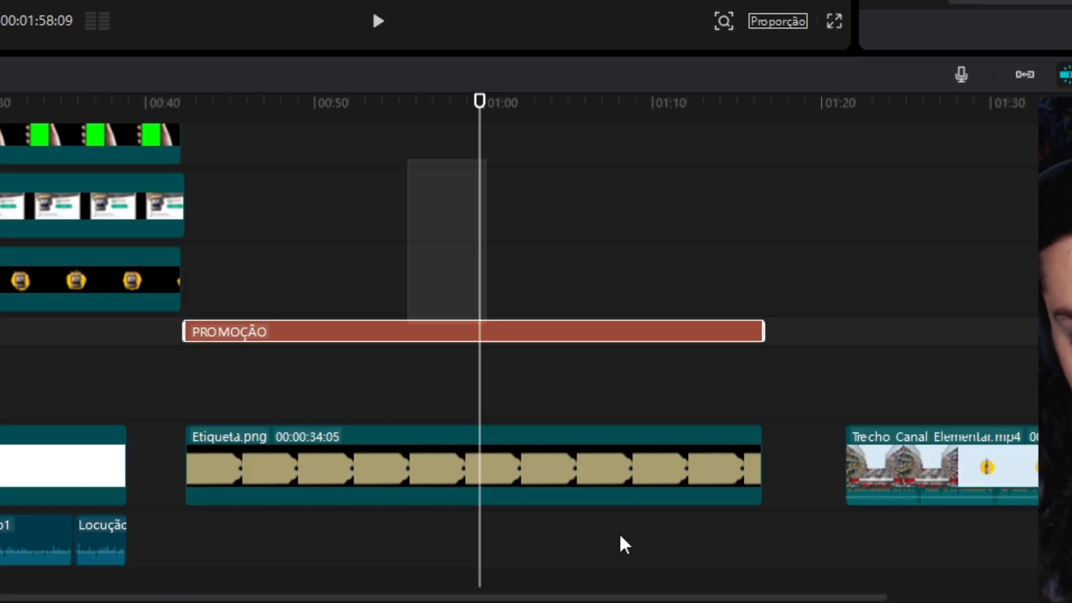
Combine the PROMOÇÃO text clip and the Etiqueta.png clip into one compound clip
click(485, 602)
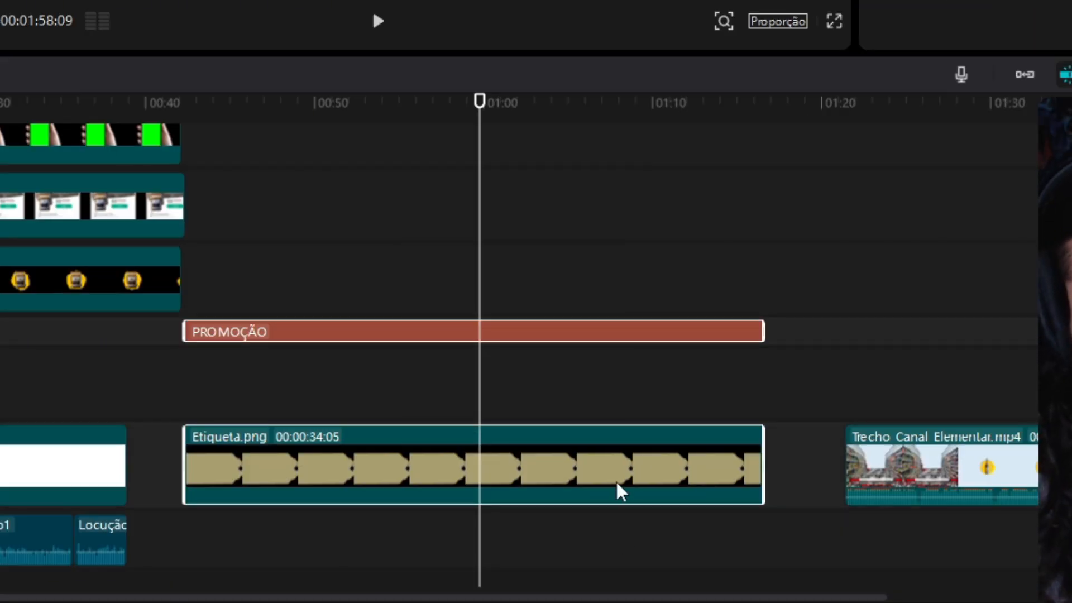
right_click(478, 602)
click(632, 378)
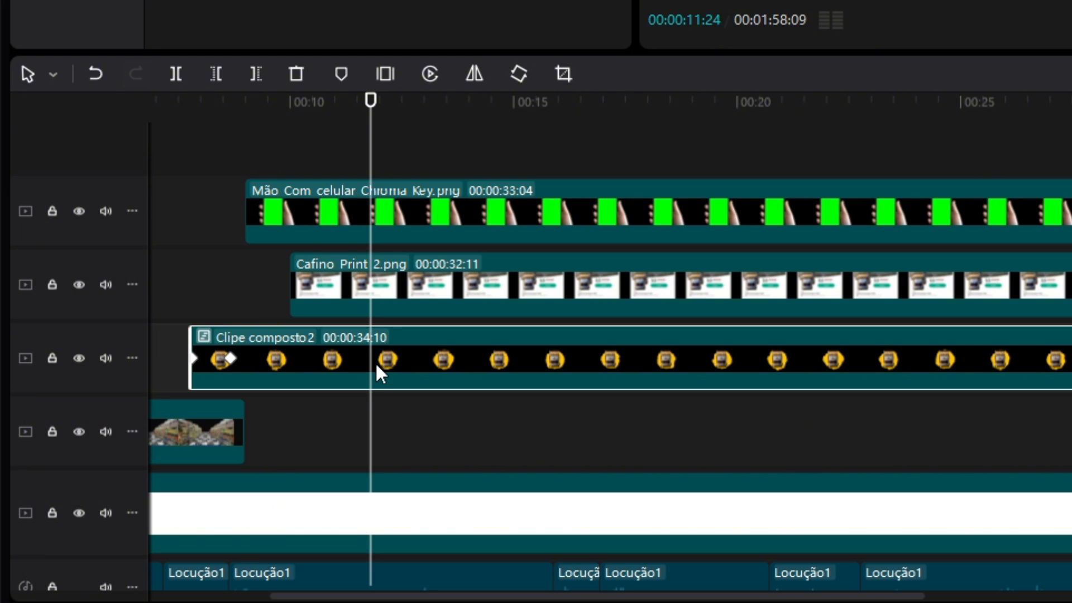
Split Clipe composto2 at 00:00:11:24 and paste a copy of the price tag compound clip inside its second part
key(ctrl+b)
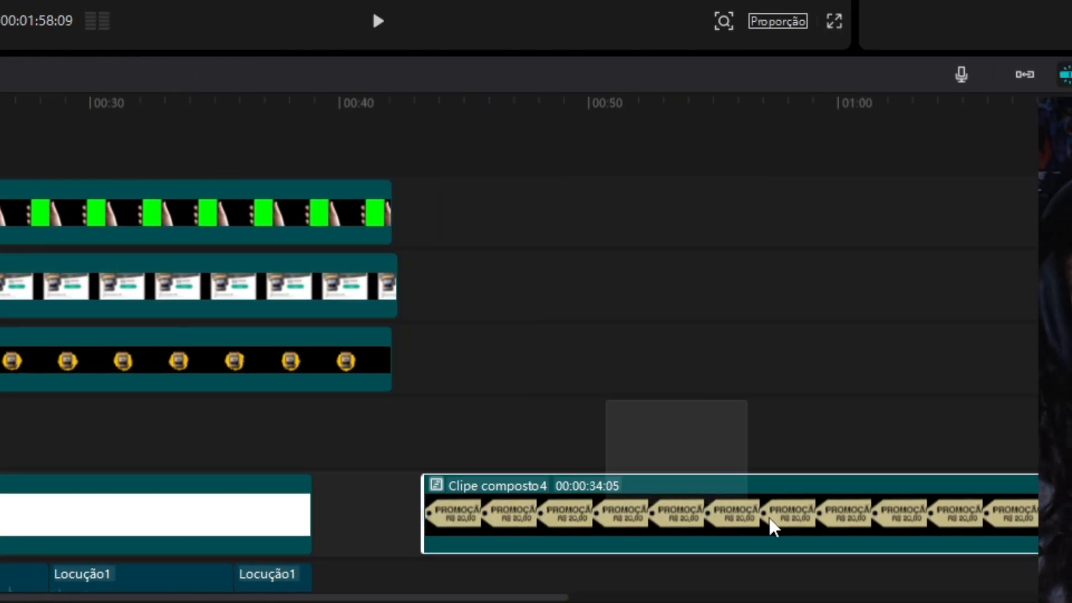
drag(607, 396, 814, 517)
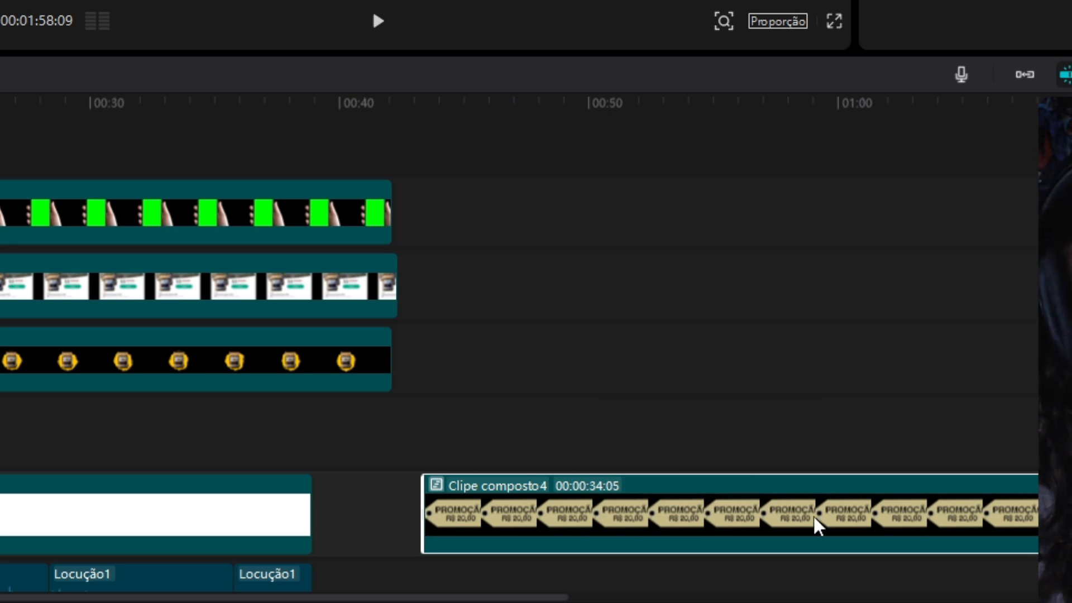
key(ctrl+c)
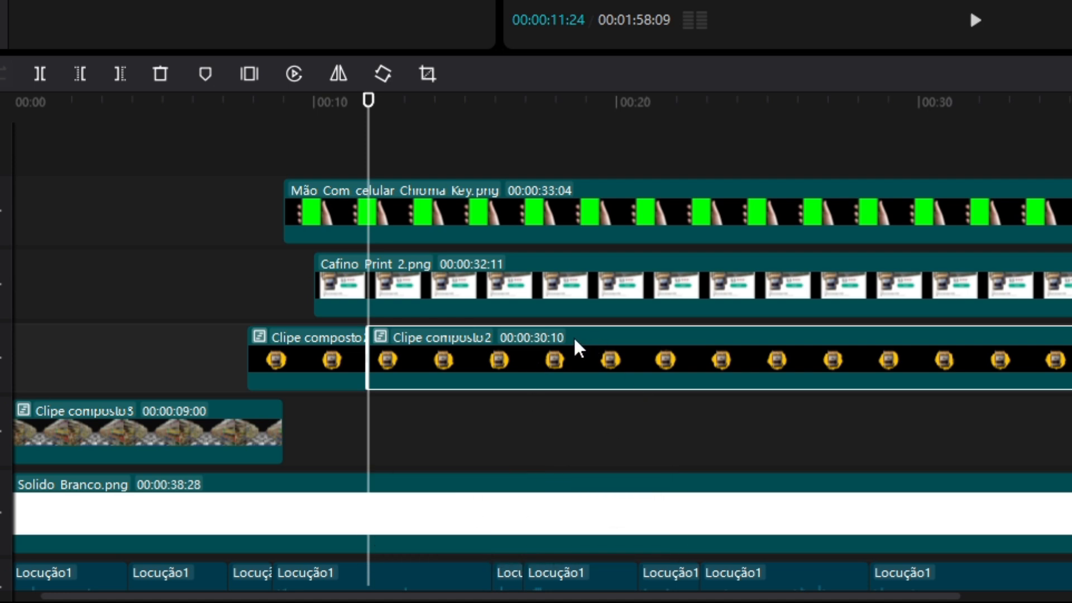
double_click(530, 363)
click(212, 218)
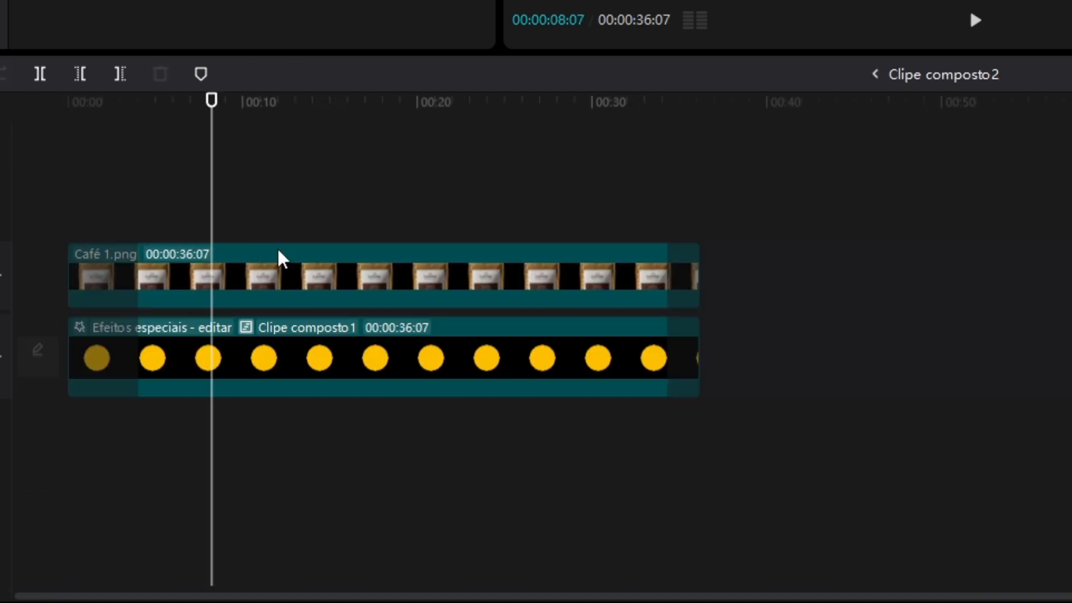
key(ctrl+v)
Shrink the price tag, place it at the coffee bag's upper right corner behind the bag and tilt it clockwise
drag(538, 293, 411, 285)
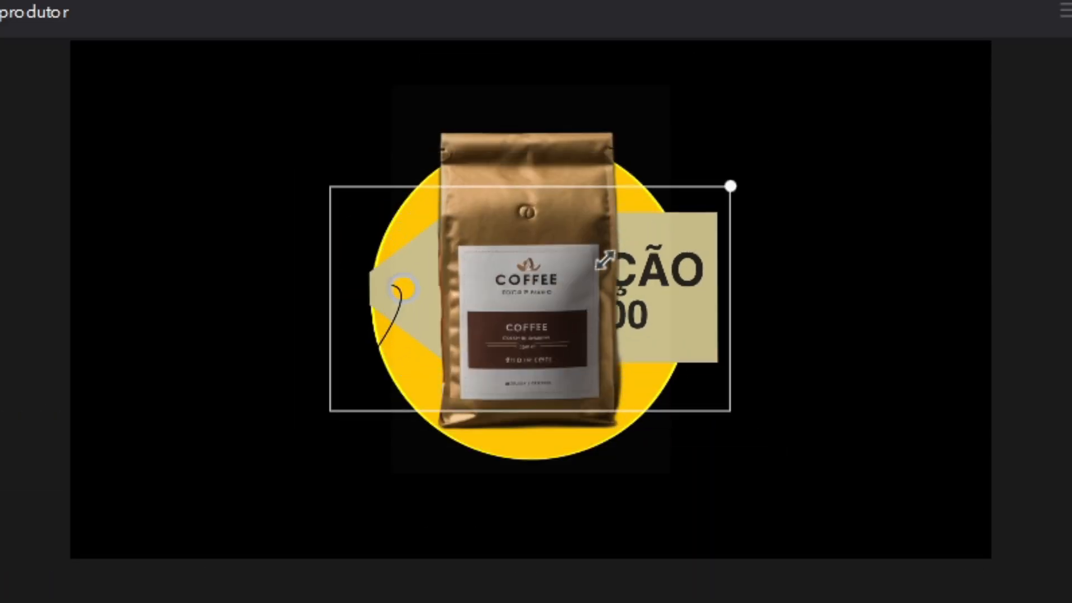
drag(603, 259, 533, 324)
drag(646, 305, 856, 150)
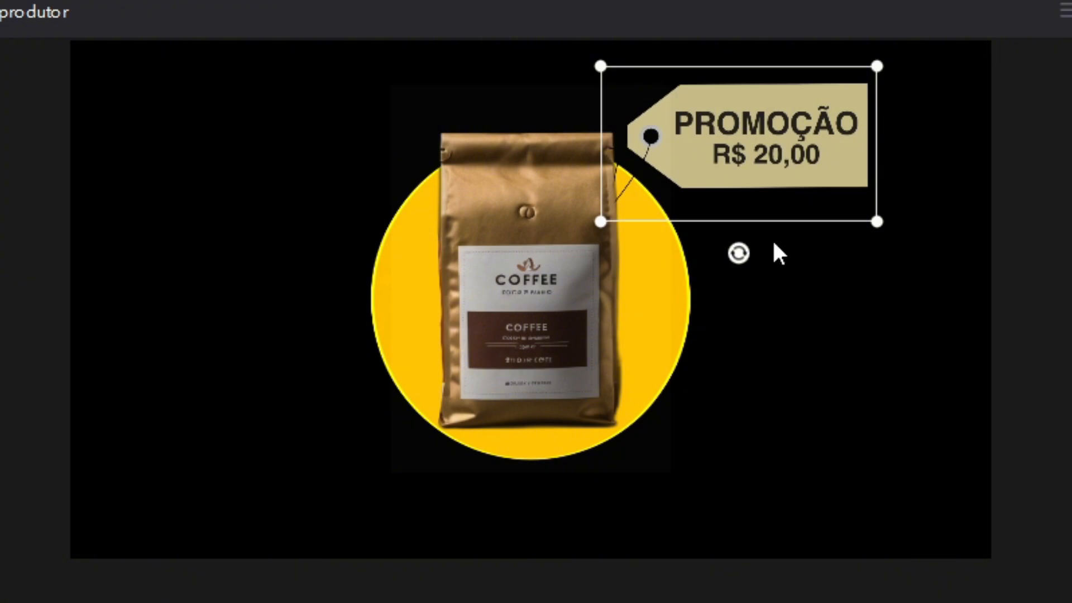
drag(738, 253, 779, 219)
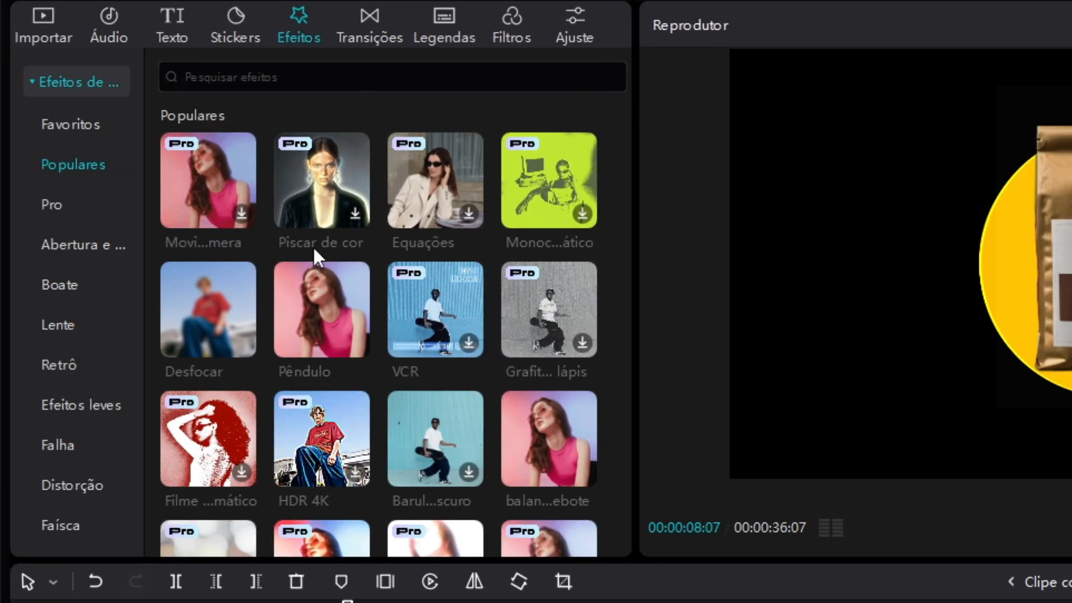
Apply the Pêndulo effect to the price tag with Torção 0, Força 9, Aumentar a nitidez 13 and Velocidade 47, and preview it
drag(322, 310, 435, 285)
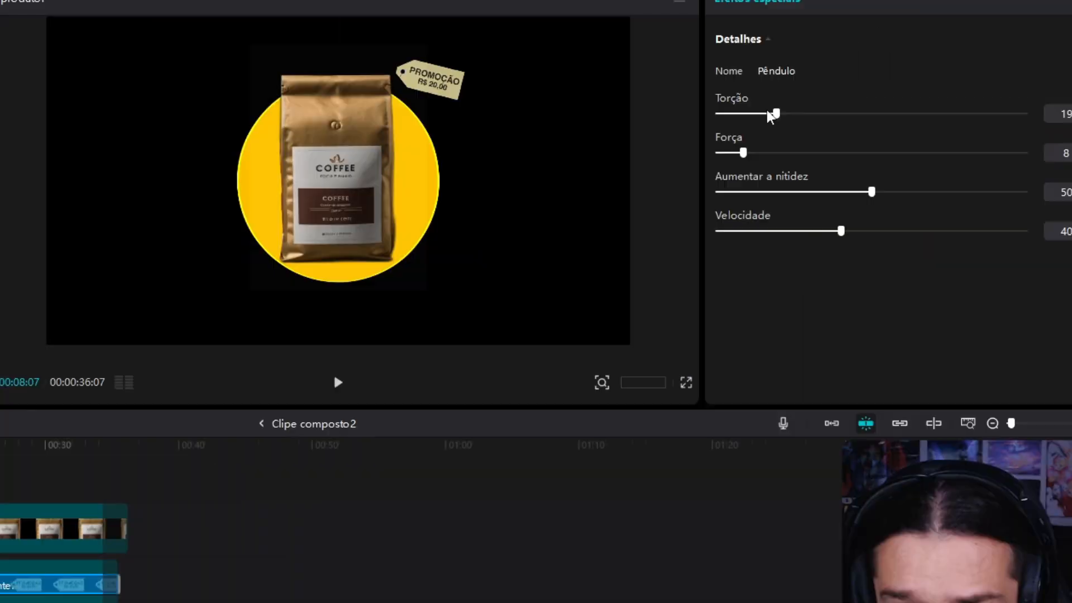
drag(770, 116, 743, 115)
drag(720, 216, 712, 214)
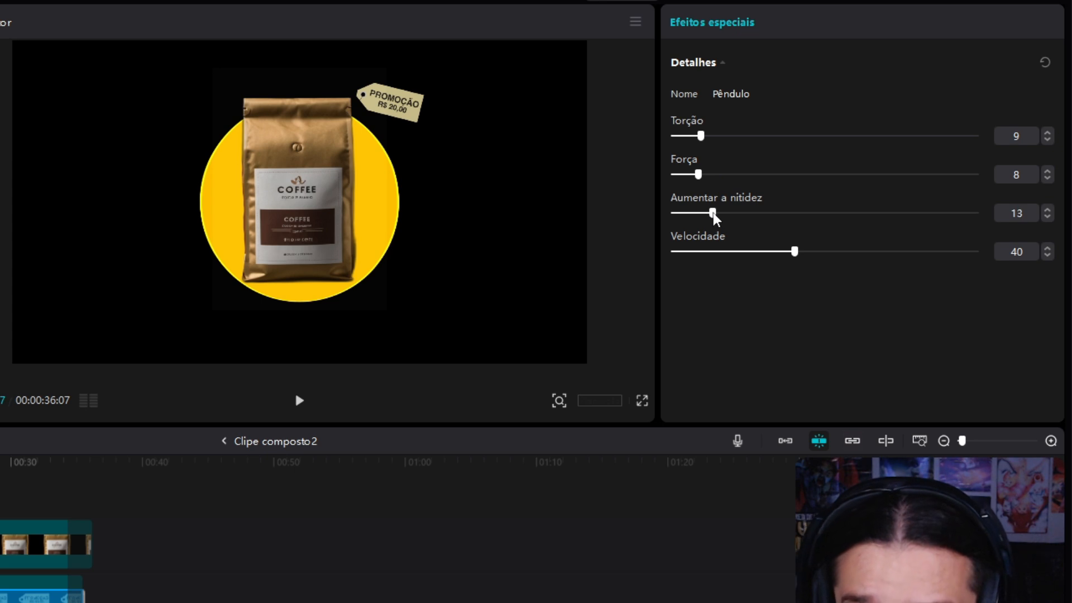
drag(792, 250, 725, 251)
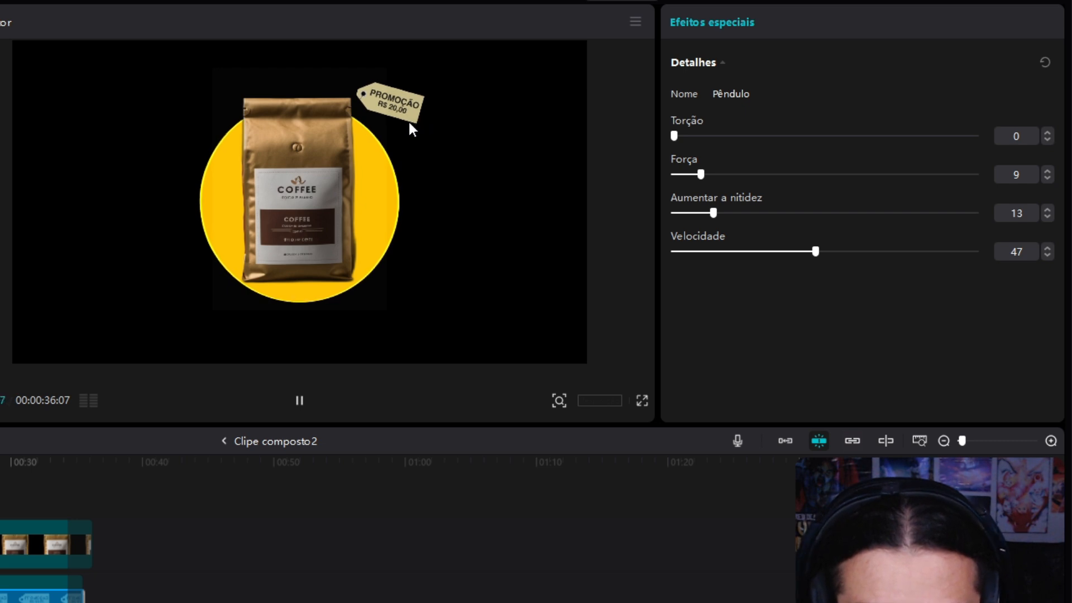
key(space)
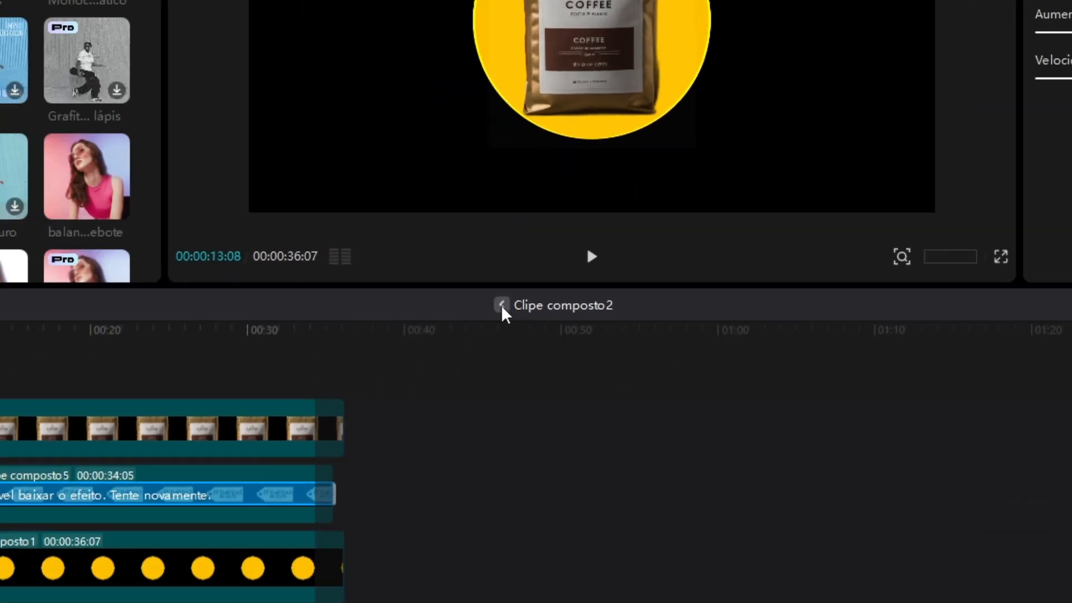
click(502, 305)
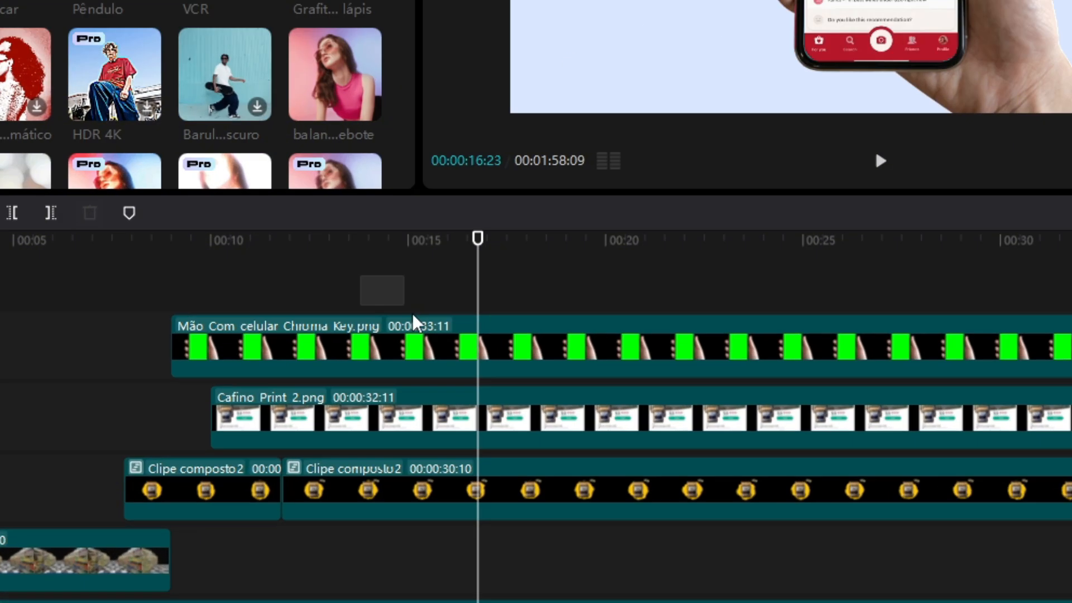
Combine the Mão Com celular Chroma Key.png and Cafino Print 2.png clips into one compound clip
click(437, 353)
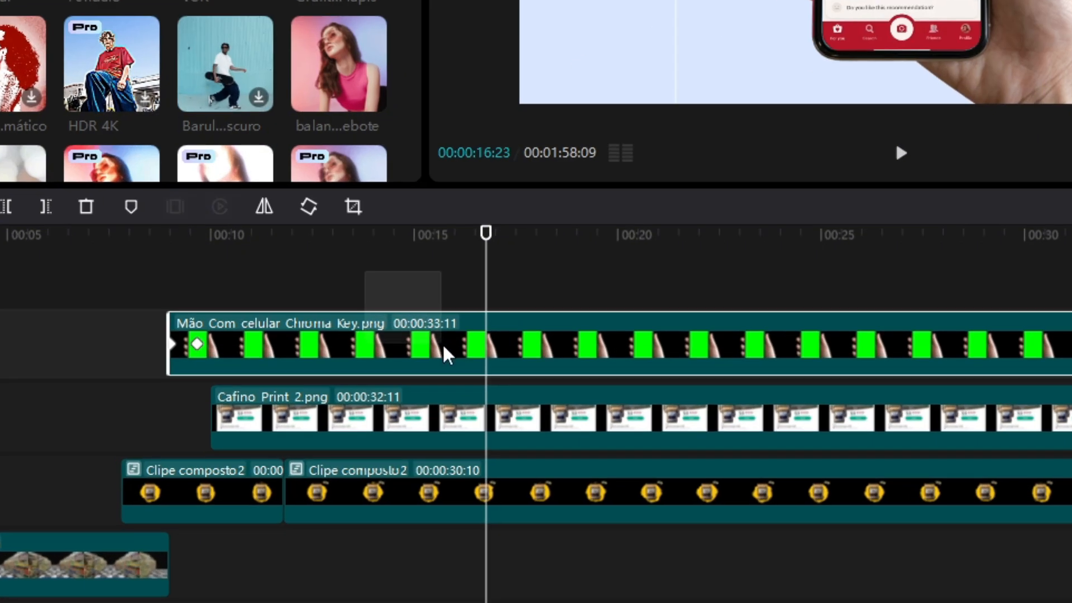
ctrl+click(436, 410)
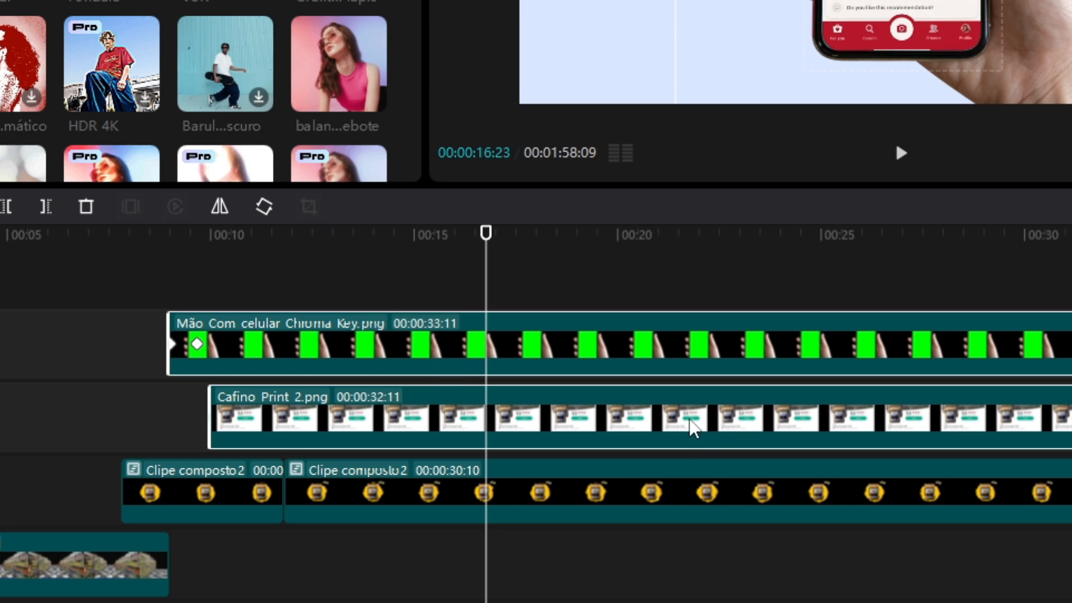
right_click(692, 427)
click(785, 209)
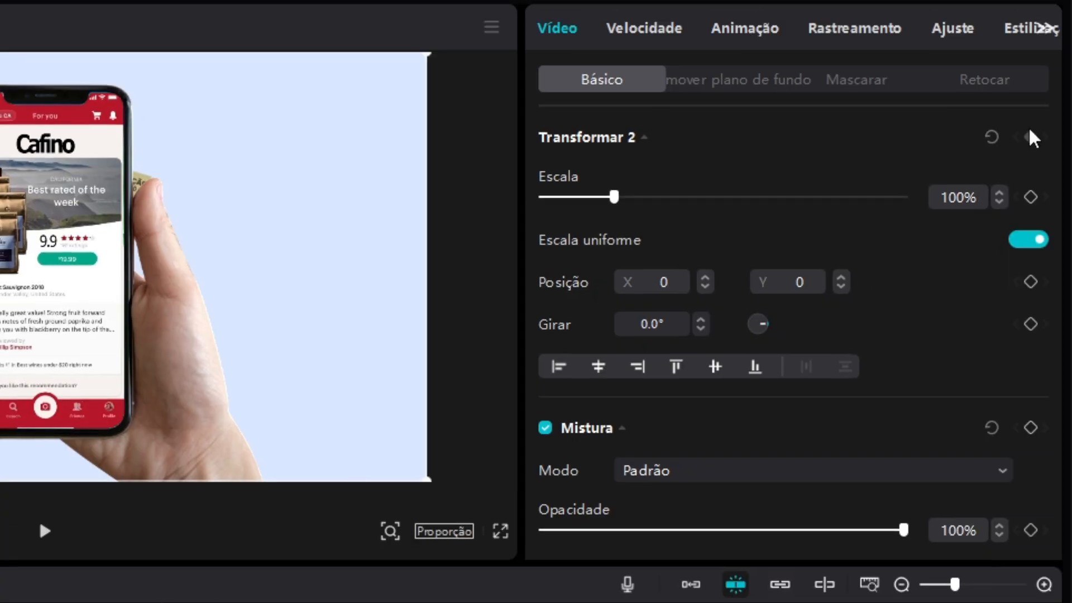
Keyframe the phone compound clip's transform at 00:00:12:28 and move the phone out of frame toward the lower right at 00:00:13:18
click(1031, 137)
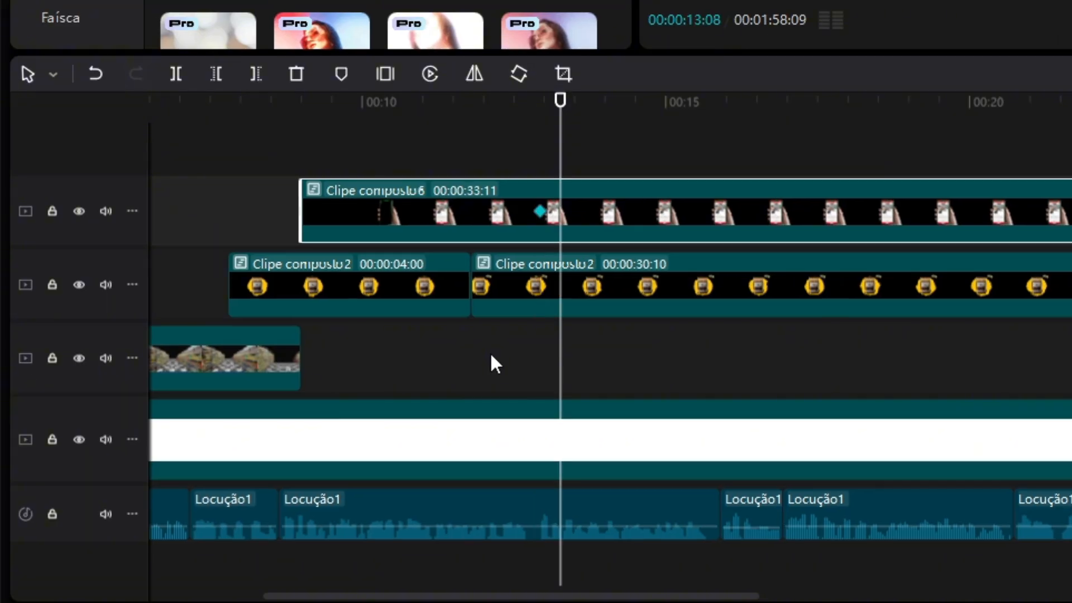
key(shift+Right)
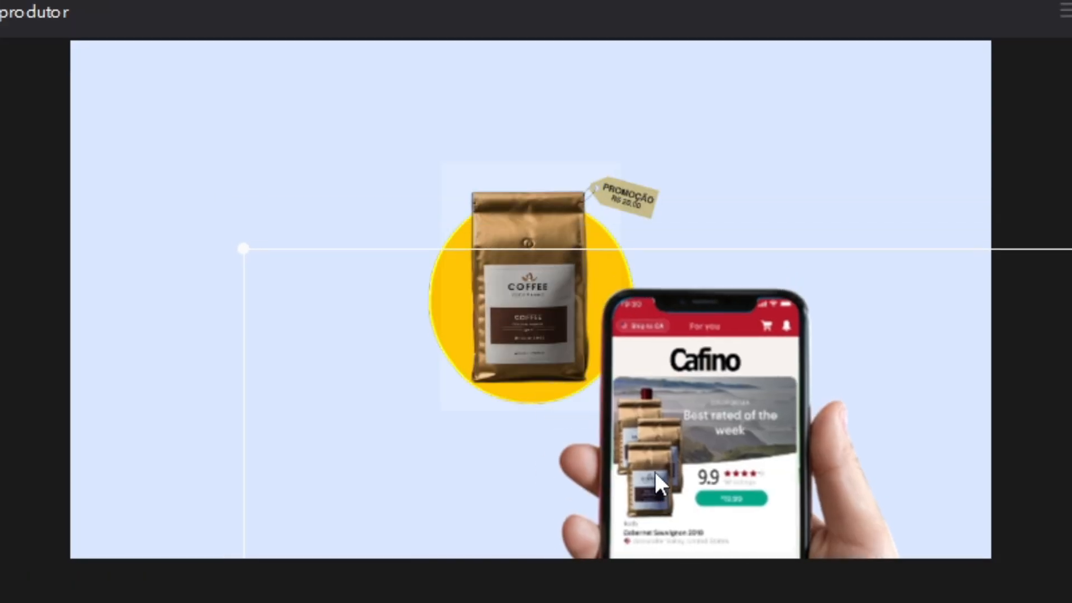
drag(654, 470, 824, 602)
drag(824, 602, 839, 602)
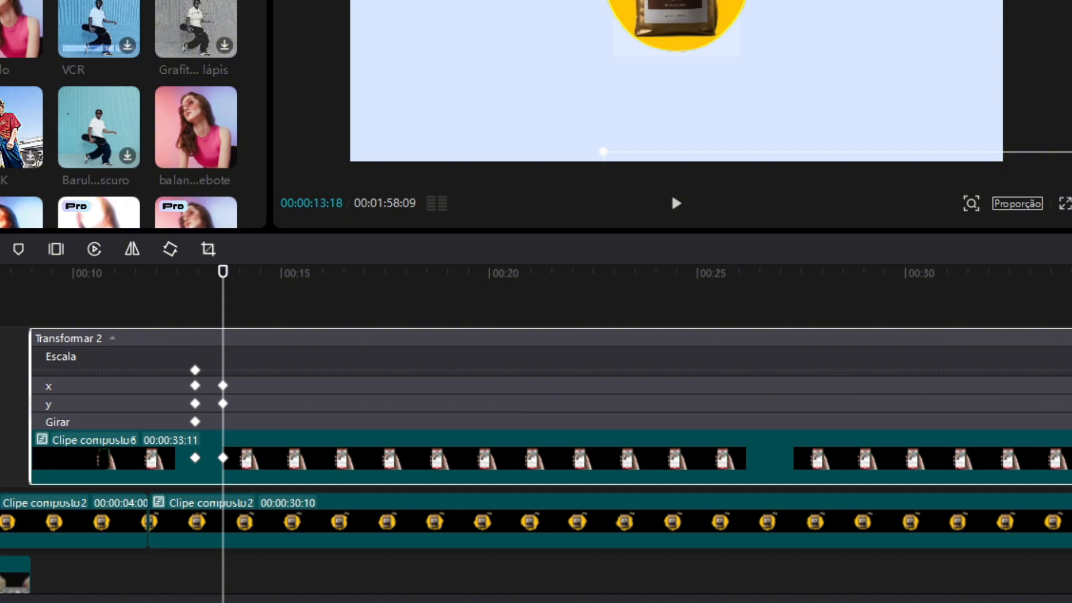
Apply a smoothing curve to the phone clip's x position keyframes and trim off the rest of the clip after 00:00:13:23
click(183, 386)
drag(226, 374, 158, 386)
scroll(733, 357, up, 1)
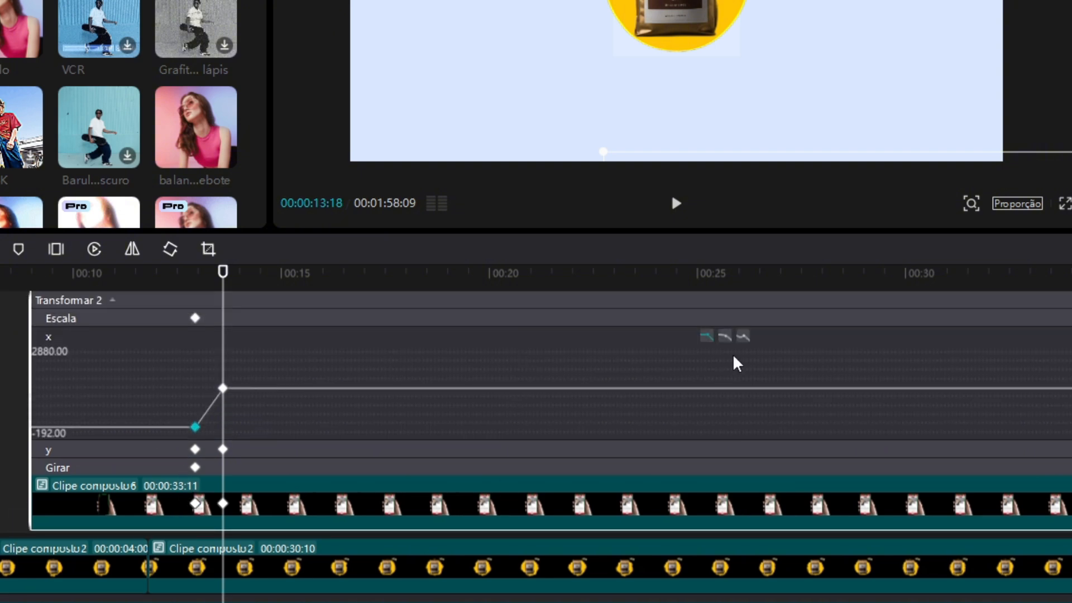
click(737, 335)
drag(379, 361, 155, 398)
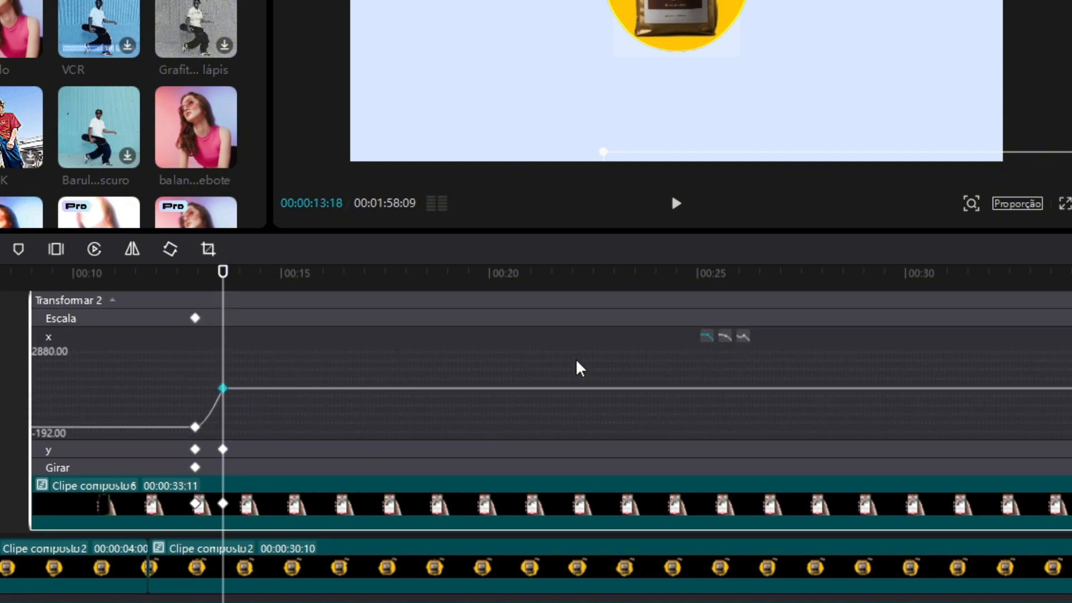
click(724, 337)
click(675, 447)
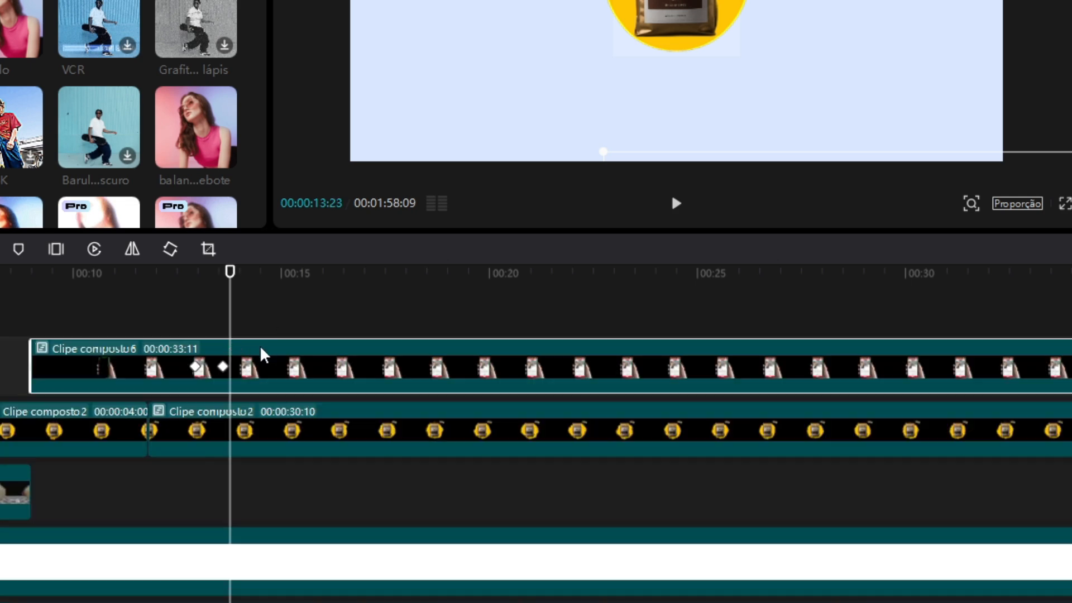
key(w)
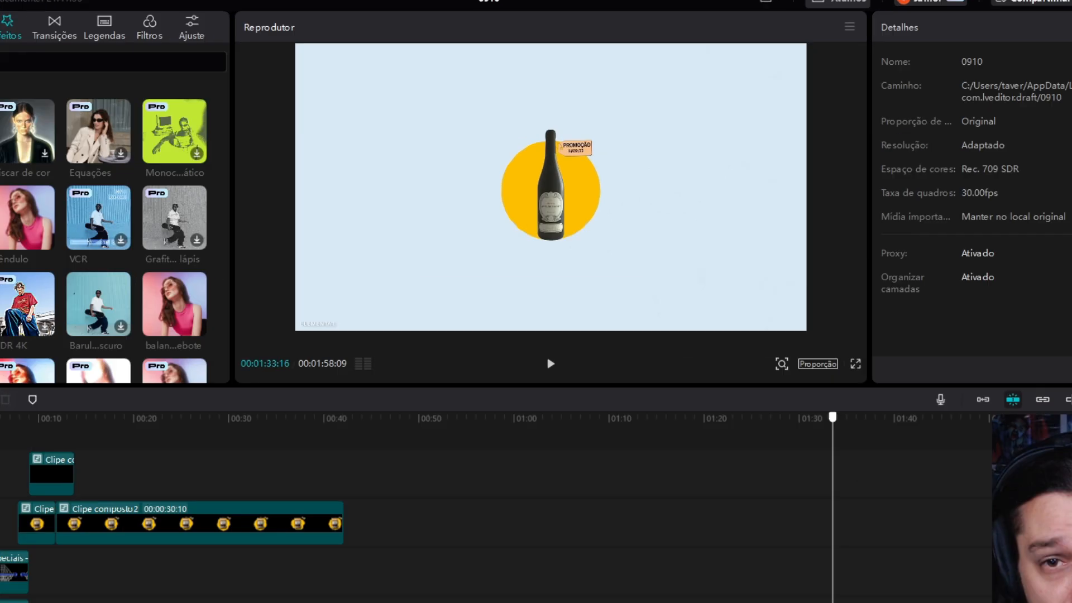
Split Clipe composto2 at 00:00:16:26, open its new second part and place the playhead at 00:00:09:02, where the visible portion starts
key(space)
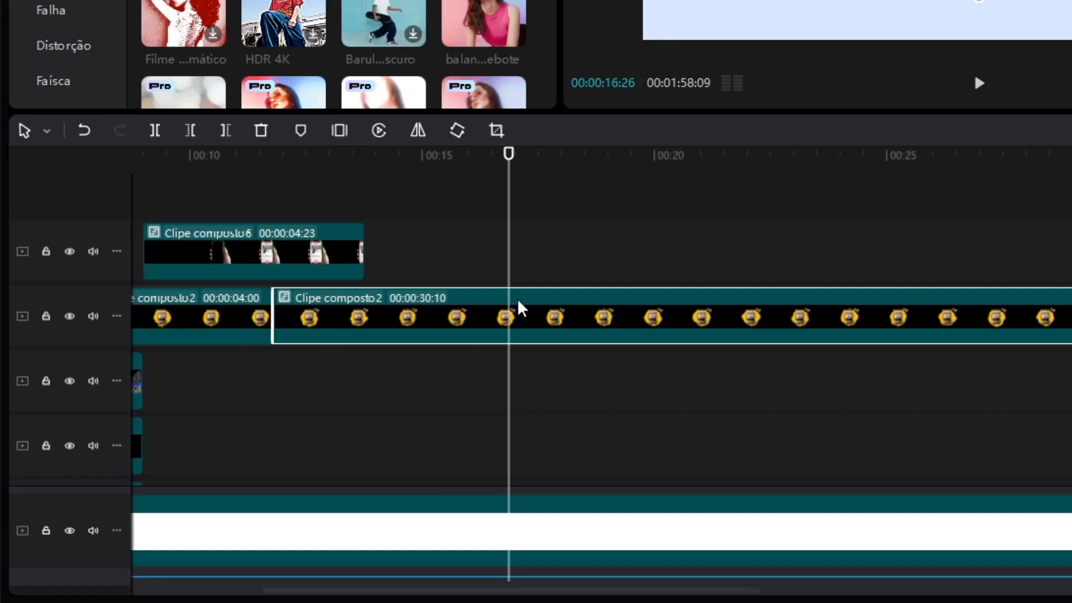
key(ctrl+b)
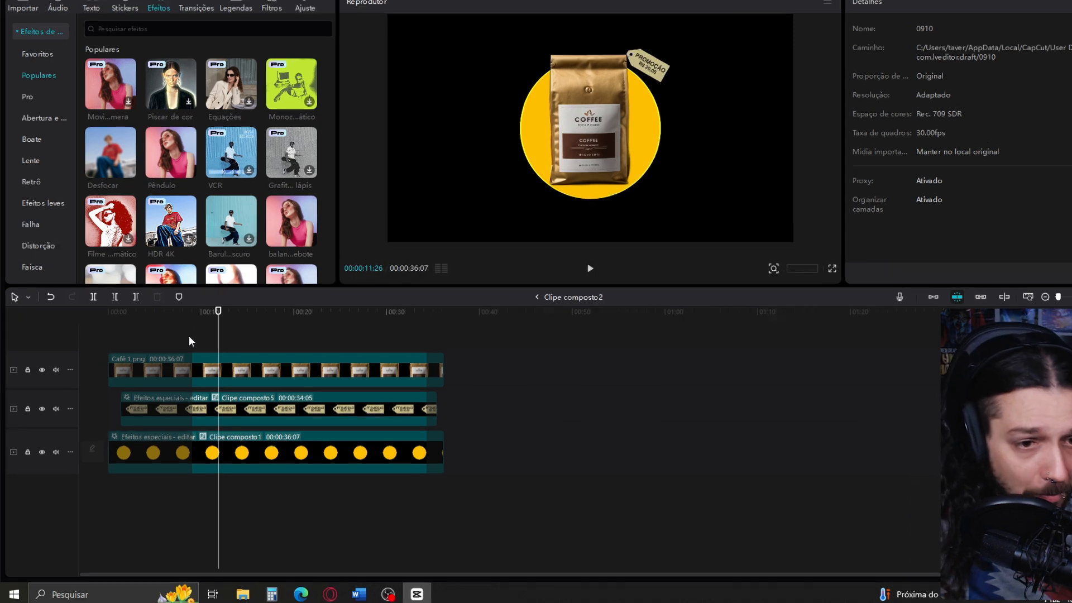
drag(189, 336, 418, 518)
drag(788, 495, 809, 497)
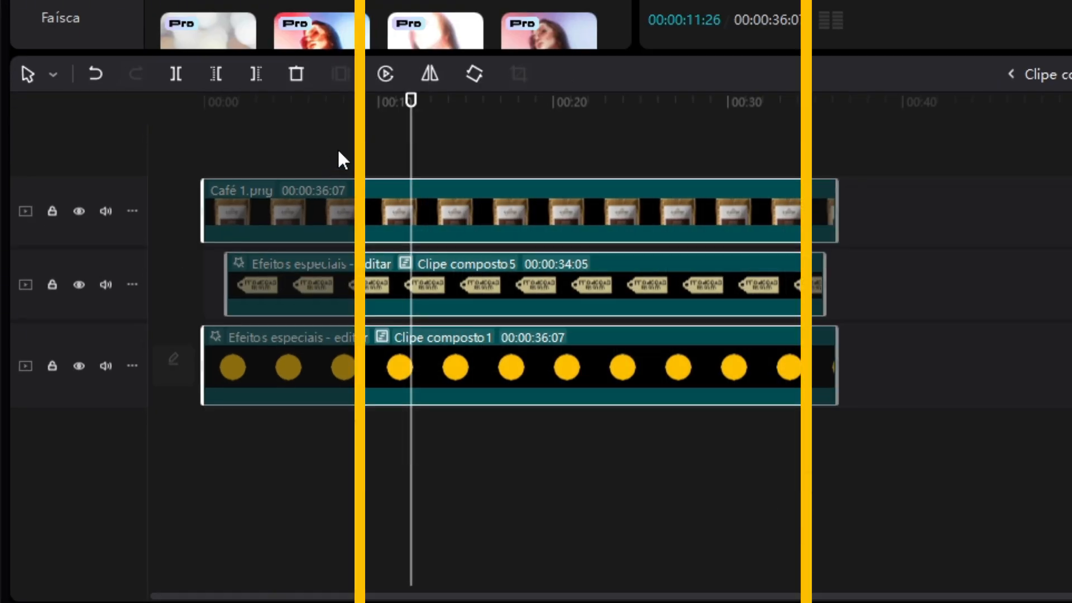
click(367, 150)
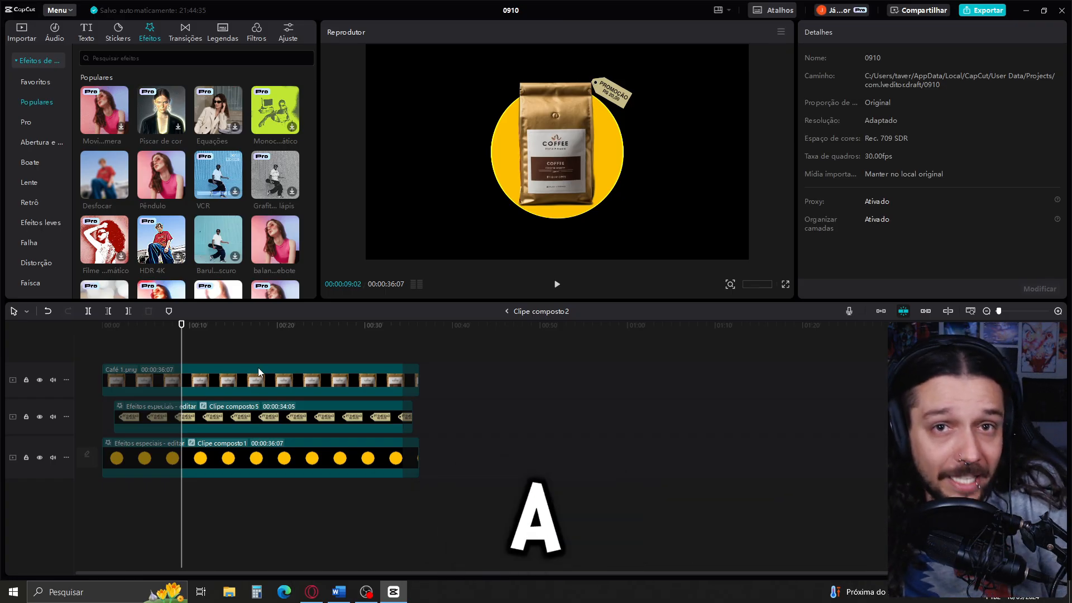
Duplicate the Café 1.png clip onto the track beneath it, then move the copy to the original bag's right and scale it down
click(237, 375)
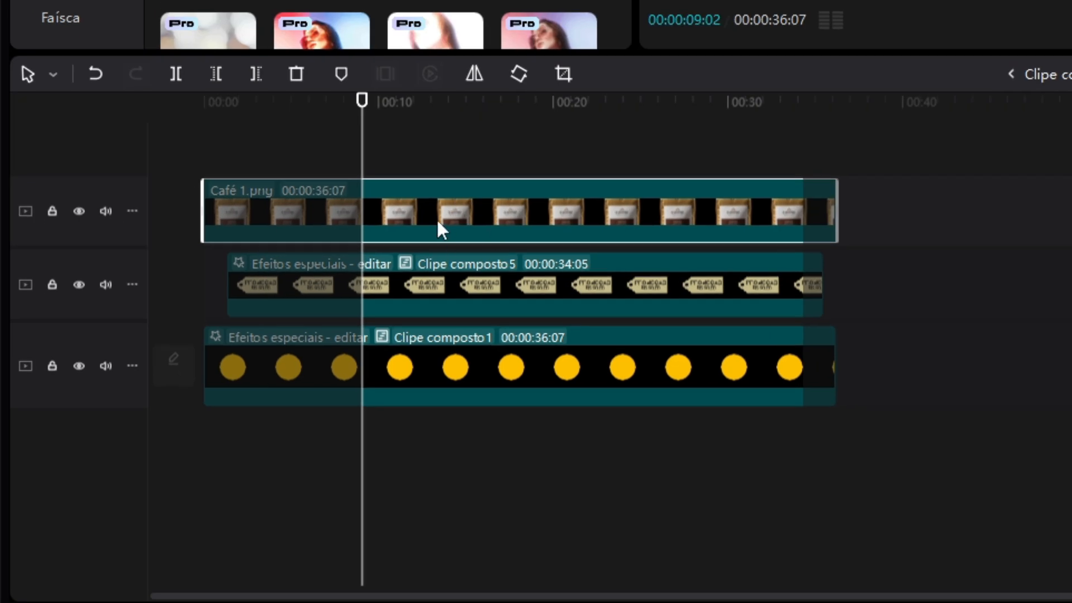
key(alt)
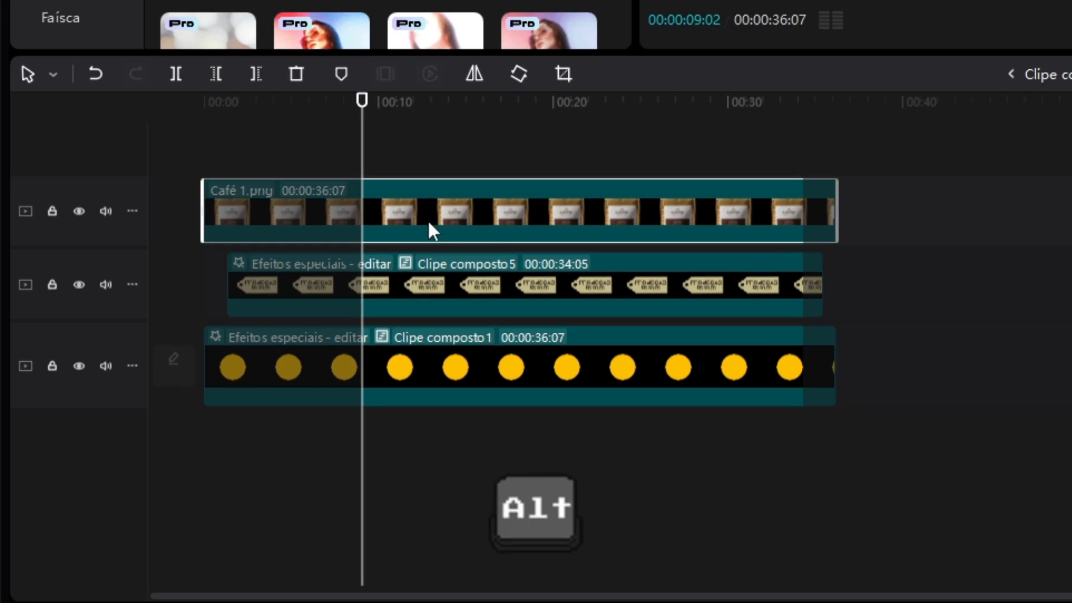
drag(439, 213, 444, 261)
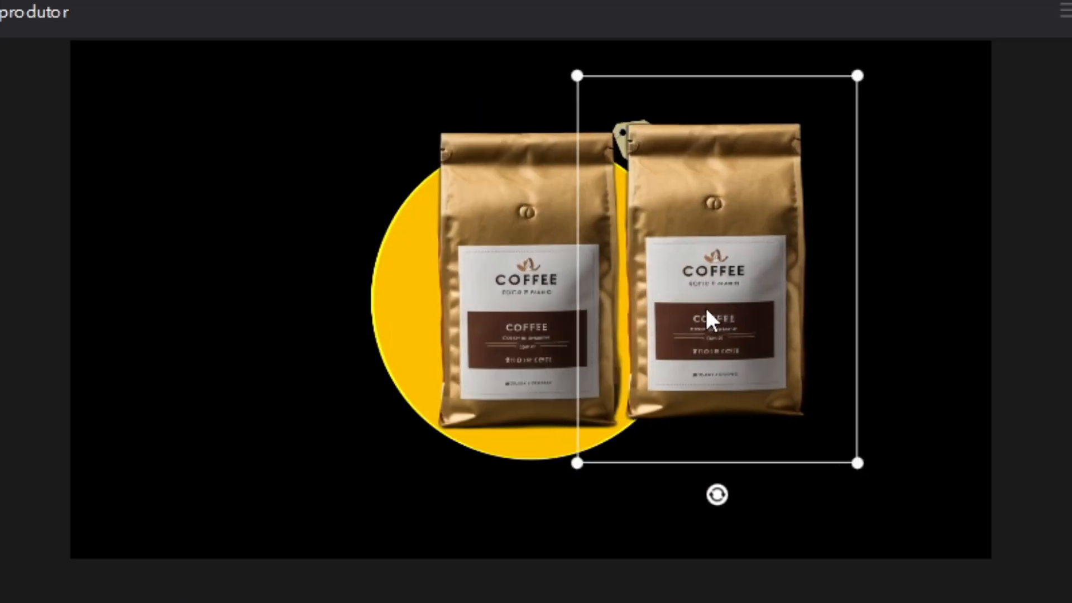
drag(875, 73, 819, 115)
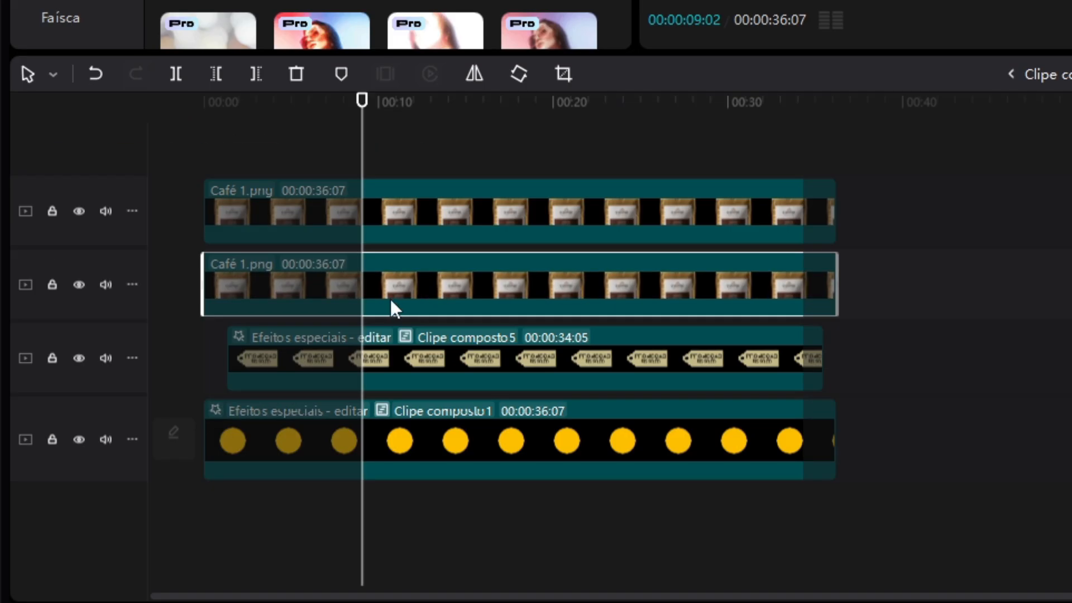
Duplicate the smaller Café 1.png bag onto the track beneath it and move the copy level to the original bag's left
drag(390, 297, 394, 269)
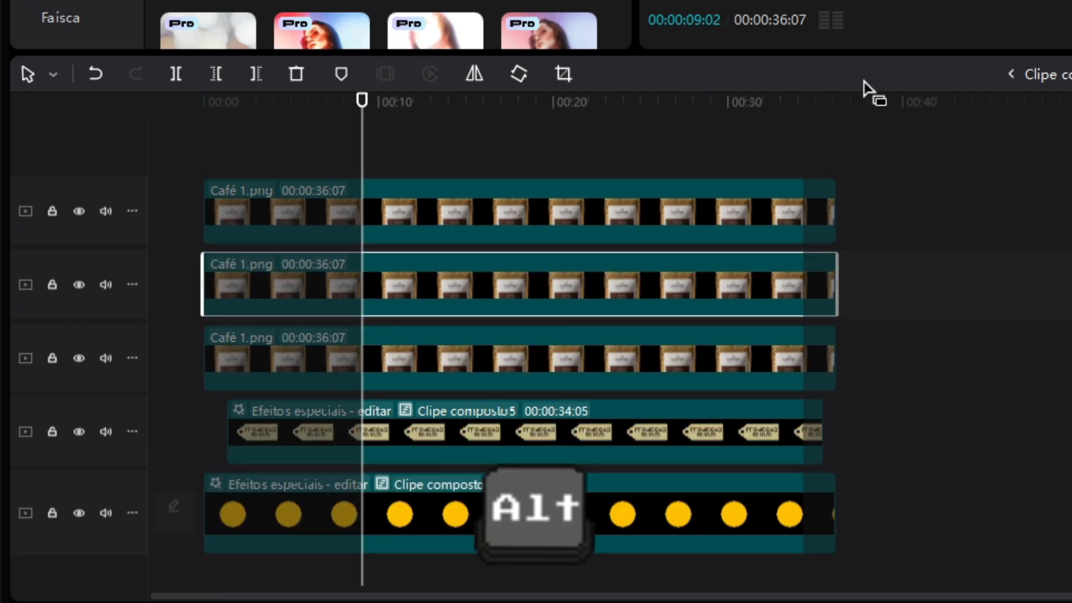
key(shift)
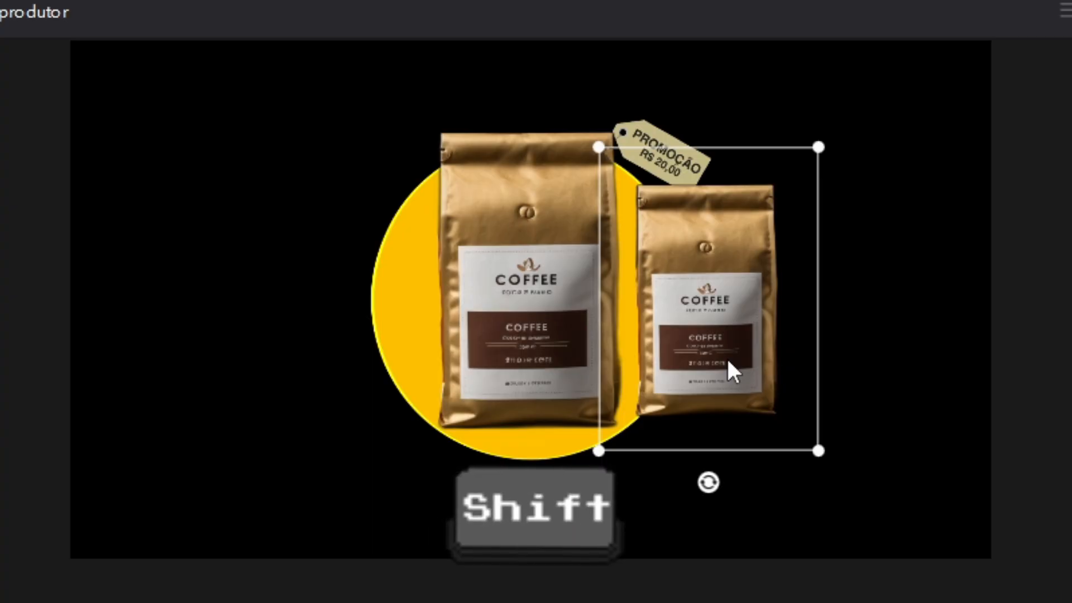
drag(726, 357, 369, 362)
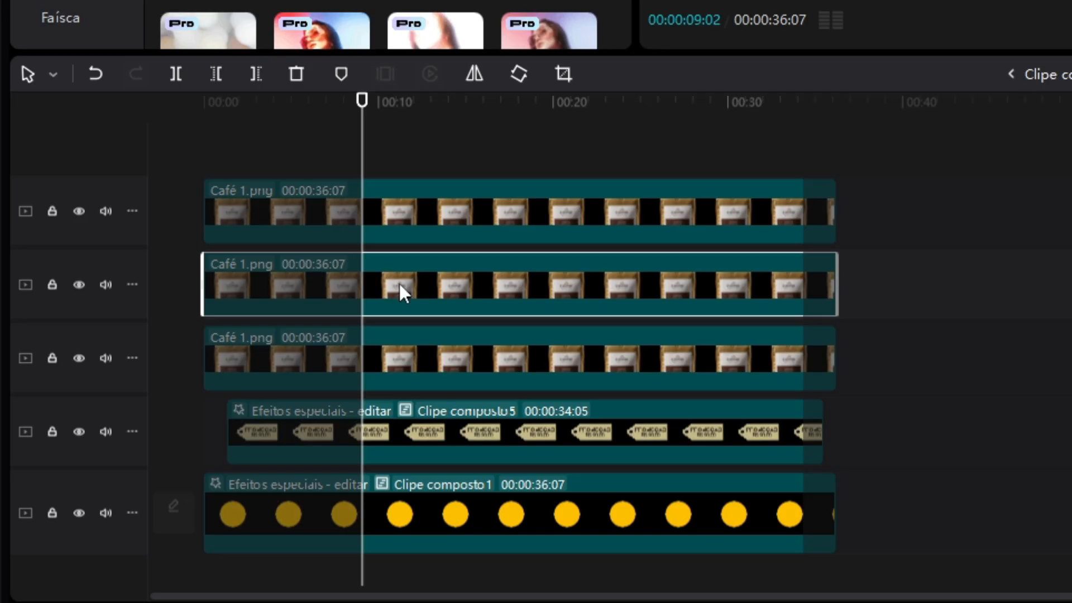
Make two more Café 1.png copies on their own tracks as an outer pair of bags scaled to 39%
drag(399, 283, 399, 253)
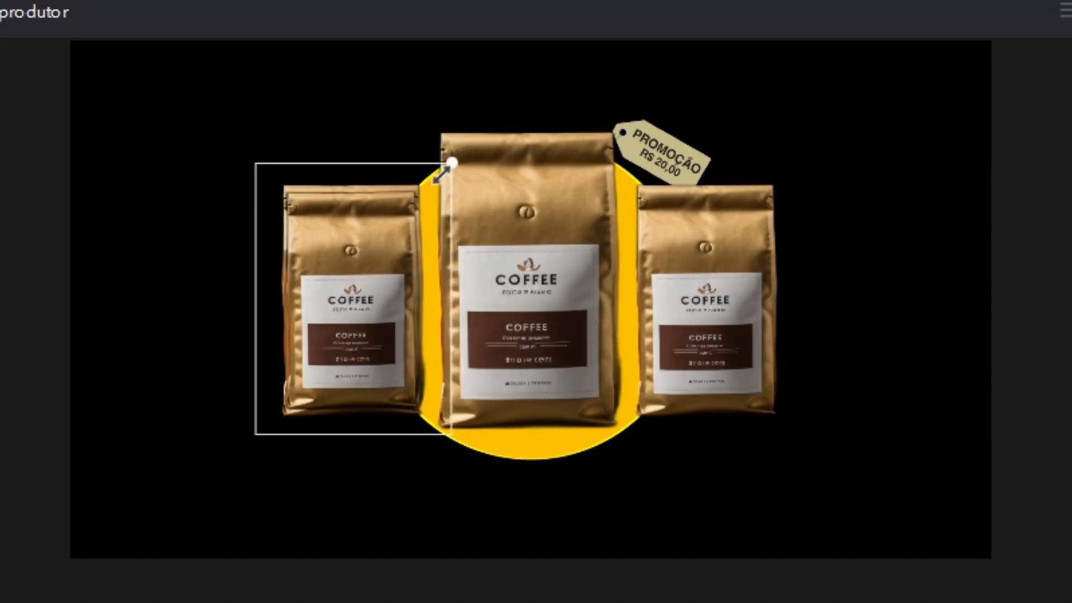
drag(447, 173, 395, 217)
drag(391, 319, 254, 338)
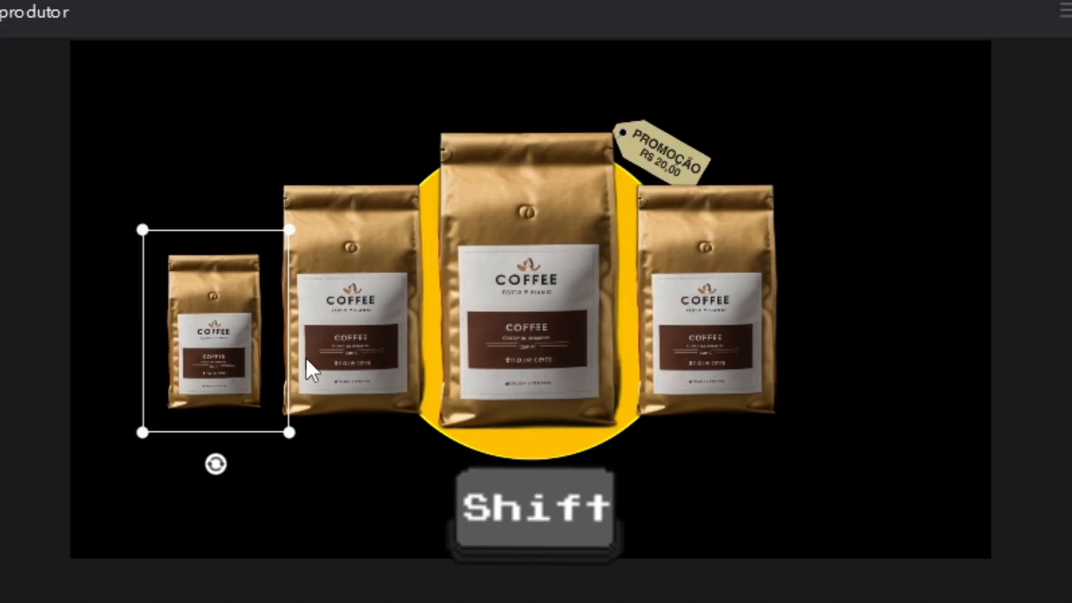
drag(263, 361, 872, 374)
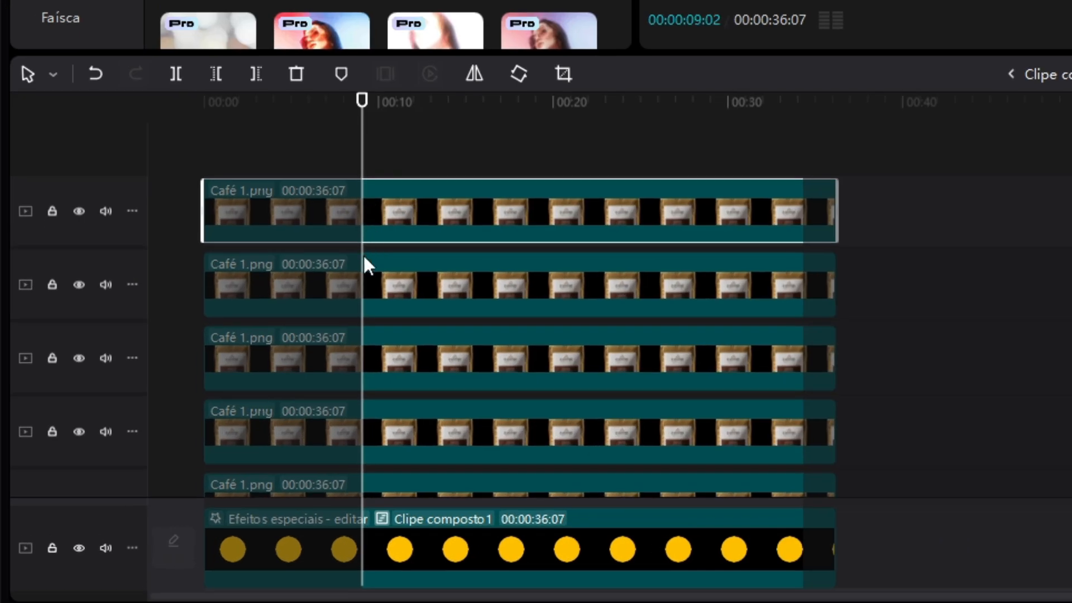
Keyframe the four bag copies to spread out from behind the central bag, starting at 00:00:09:02 with 0% opacity
scroll(182, 403, down, 1)
scroll(376, 326, up, 1)
click(643, 305)
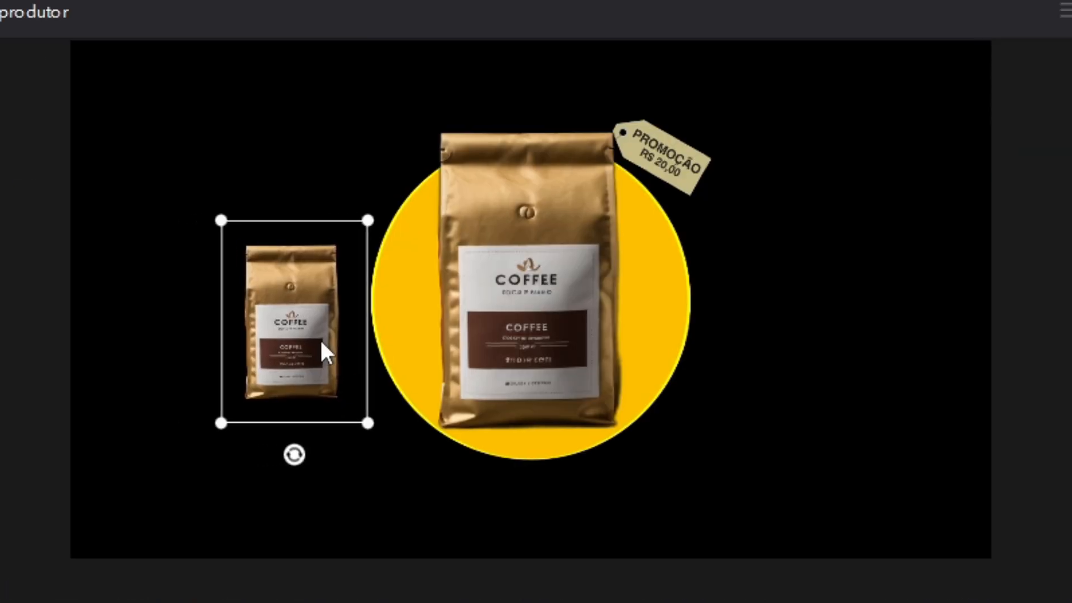
drag(321, 343, 550, 343)
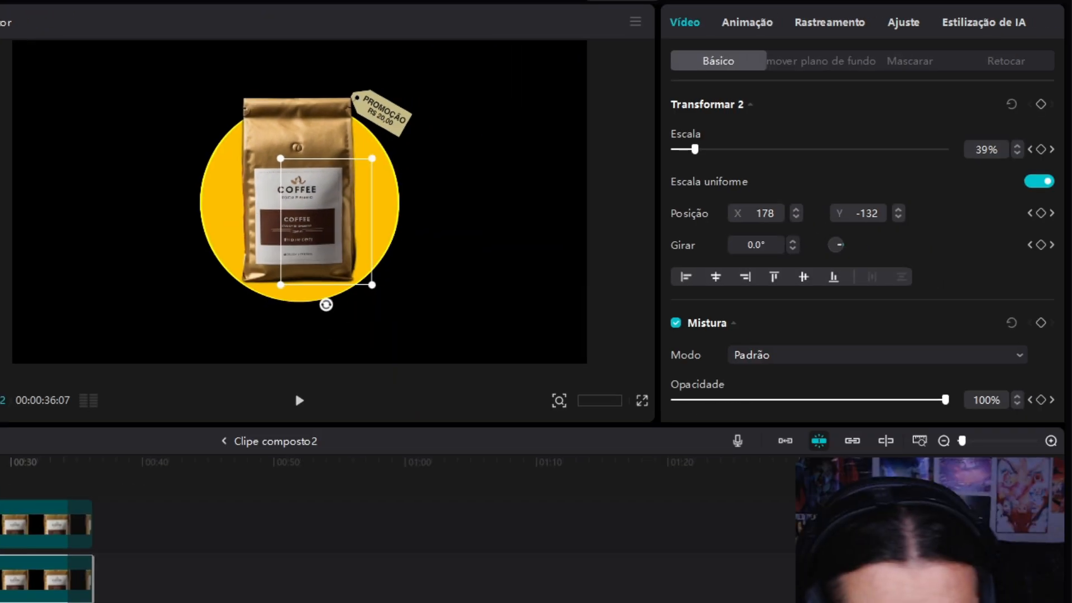
drag(945, 401, 439, 431)
click(1, 579)
click(136, 594)
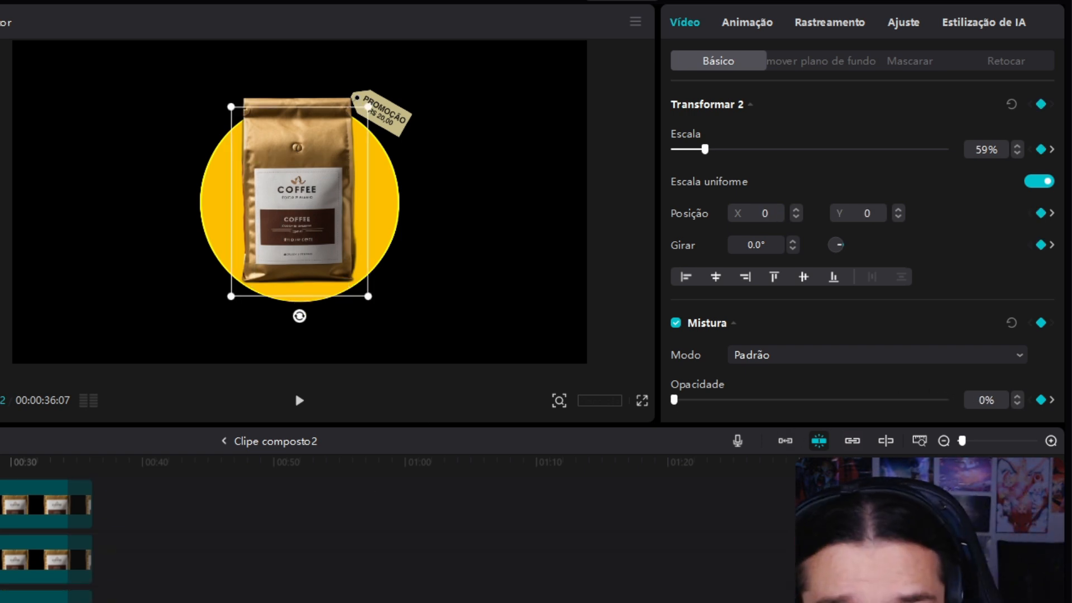
click(294, 390)
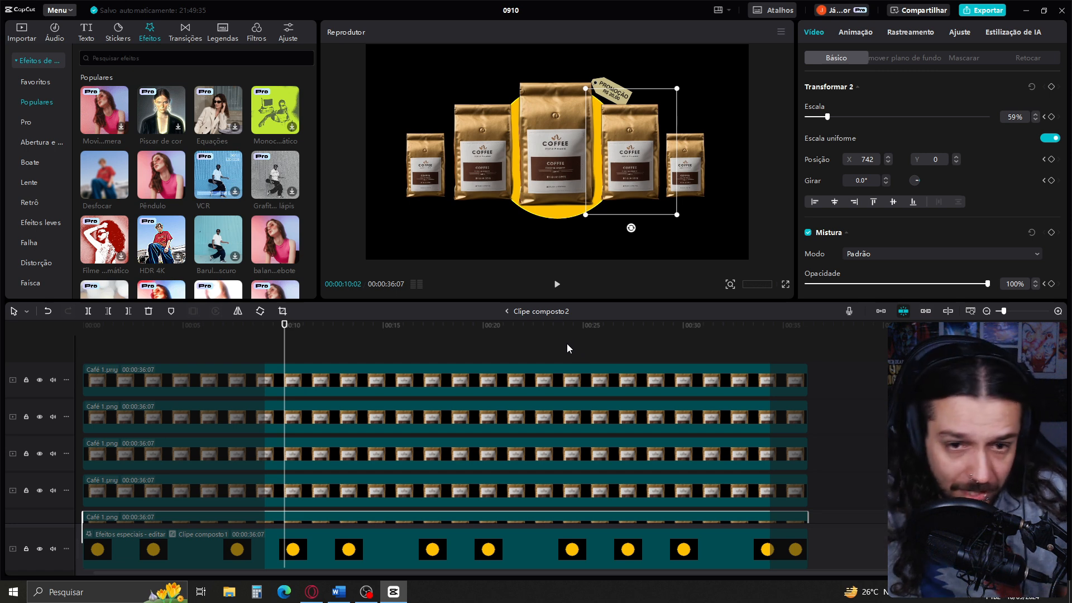
Leave the compound clip and add Solido_Roxo.png to the main track between Solido_Branco.png and the reference video, extending its duration
click(506, 312)
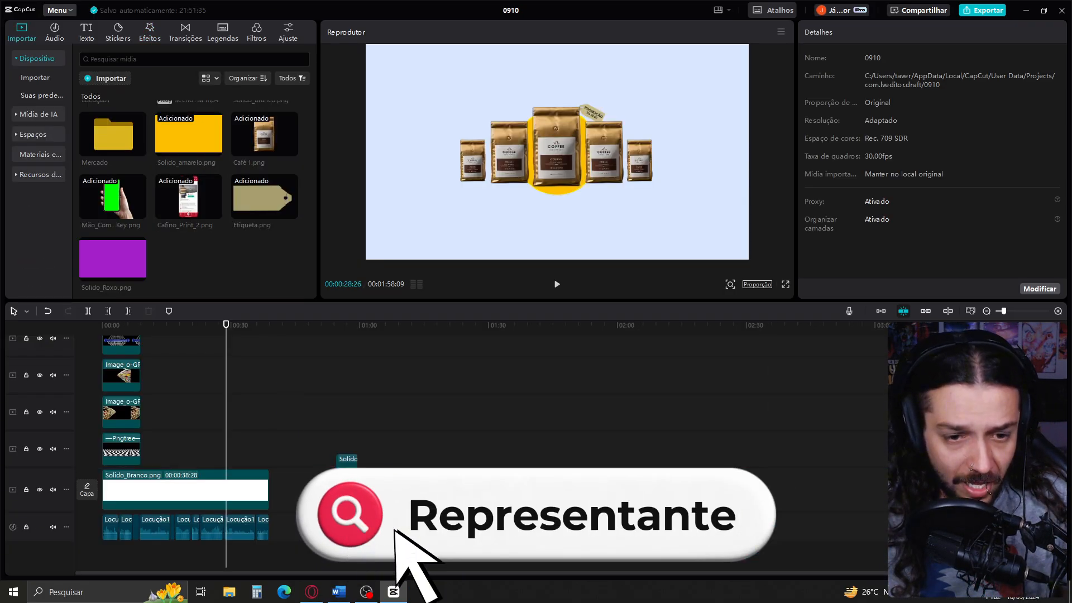
drag(347, 461, 296, 491)
drag(396, 506, 438, 506)
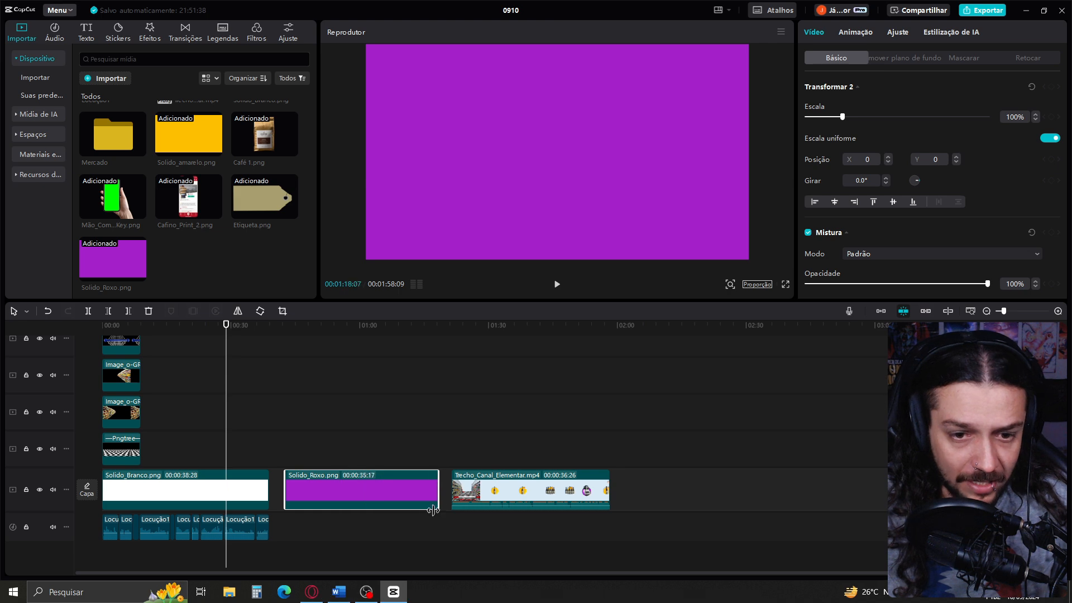
Mask Solido_Roxo.png with an enlarged circle, turn it into a compound clip and apply the Onda effect to it
click(371, 434)
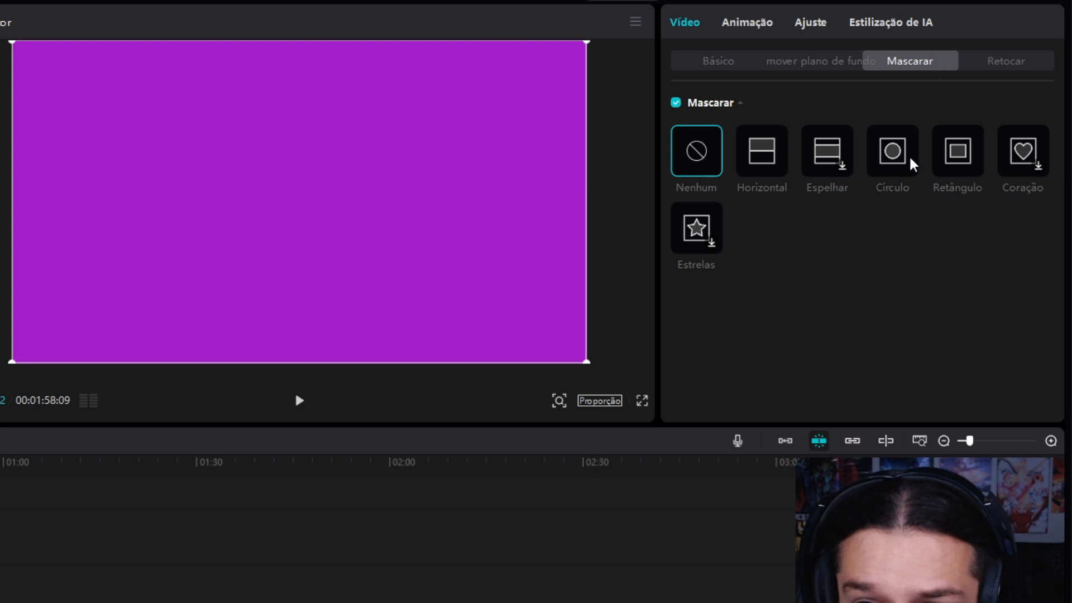
click(912, 164)
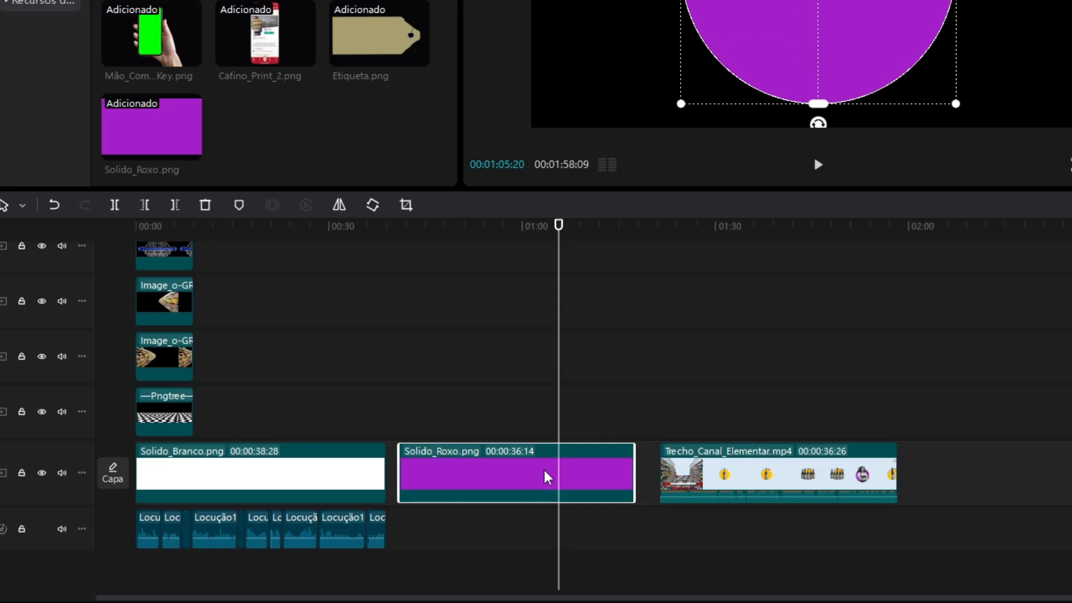
key(alt+g)
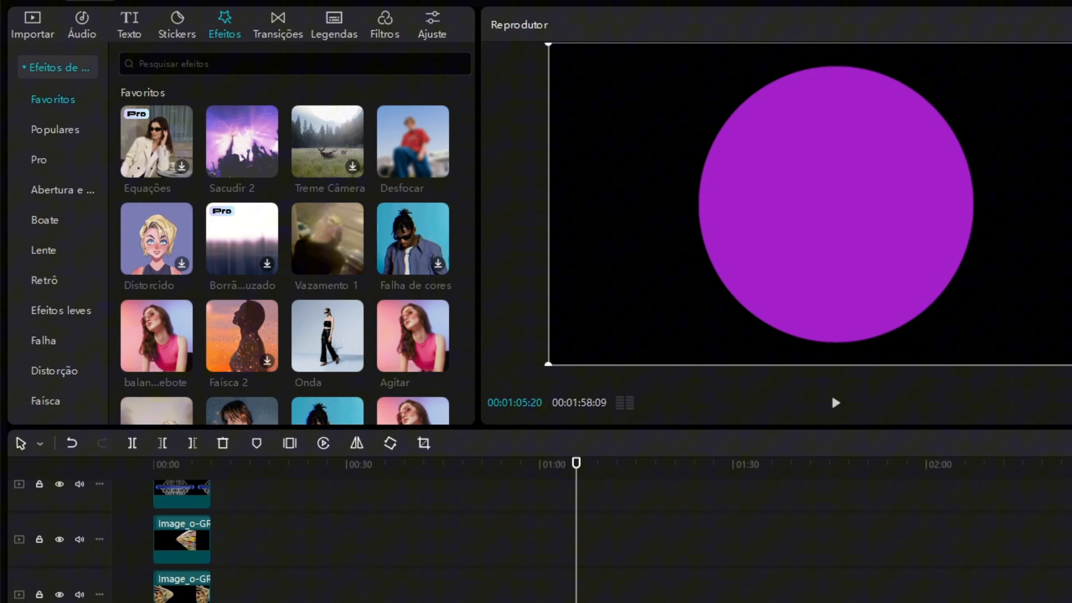
drag(314, 176, 555, 575)
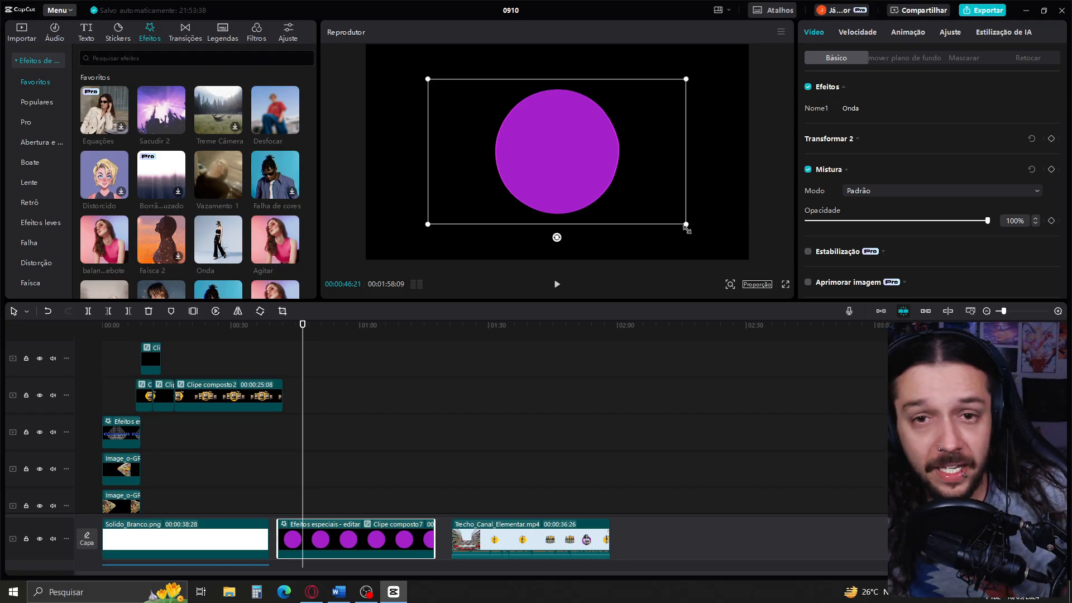
Place Atendente_Fechada.png above the purple circle and set its saturation to -44, highlights to -7 and shadows to -7
click(22, 37)
drag(188, 260, 285, 479)
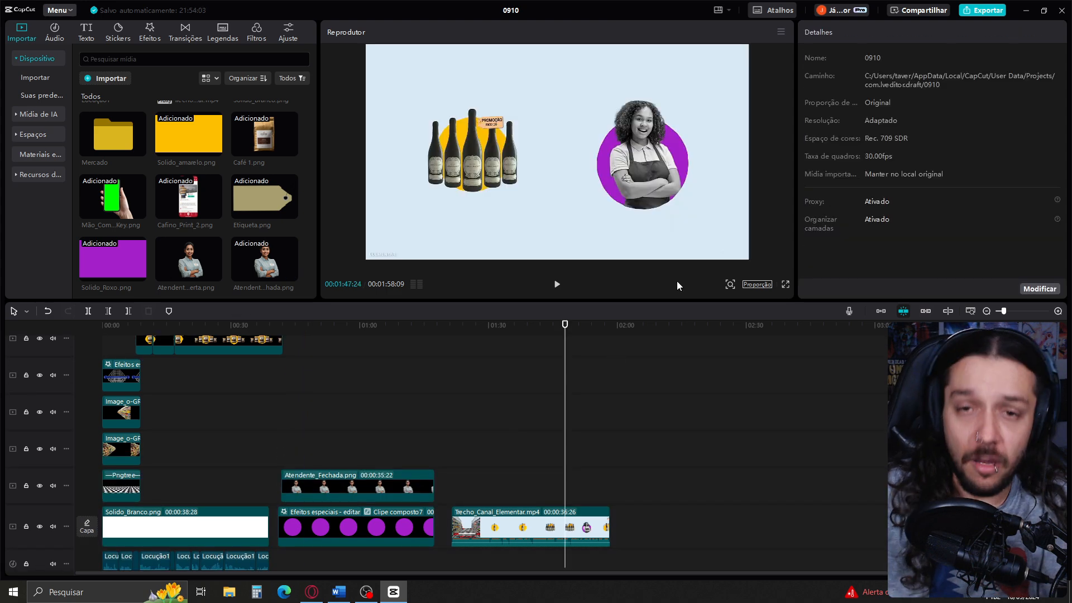
click(350, 431)
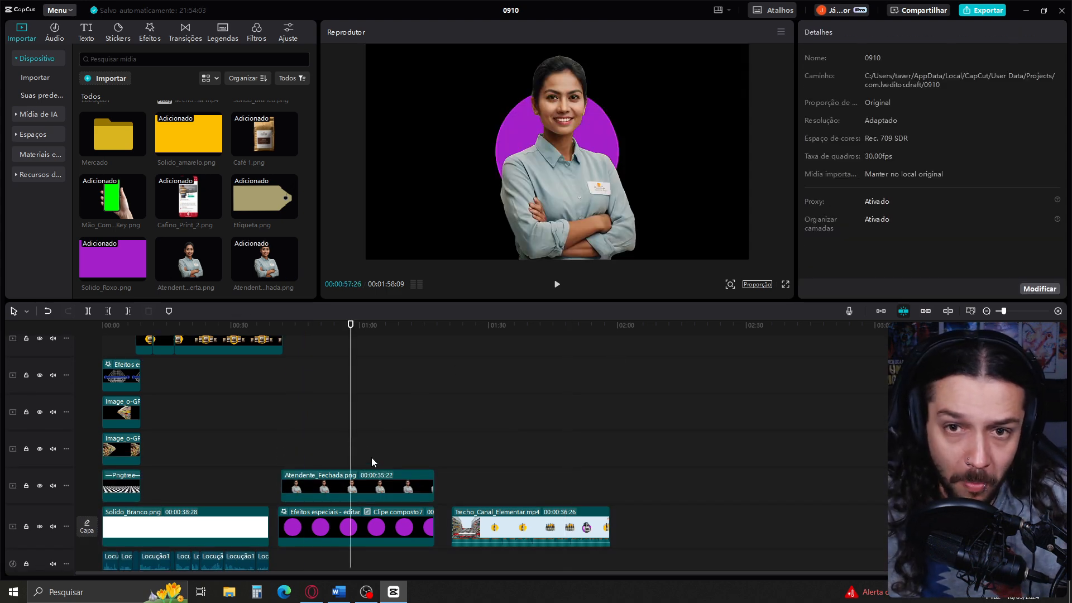
click(377, 484)
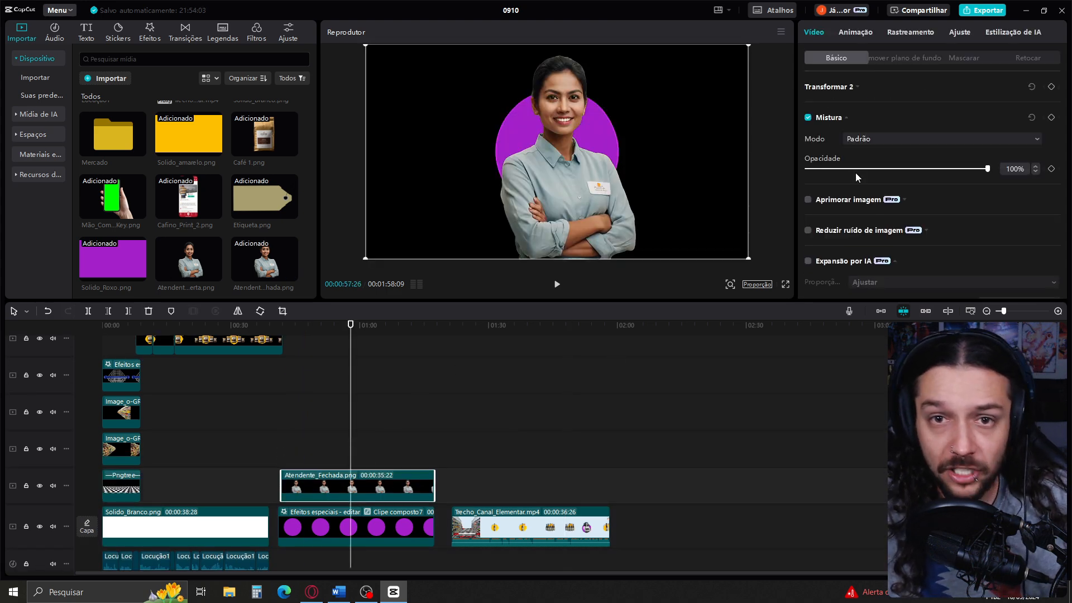
Check the attendant in the reference video, then scale down Atendente_Fechada.png and position it over the purple circle
click(571, 474)
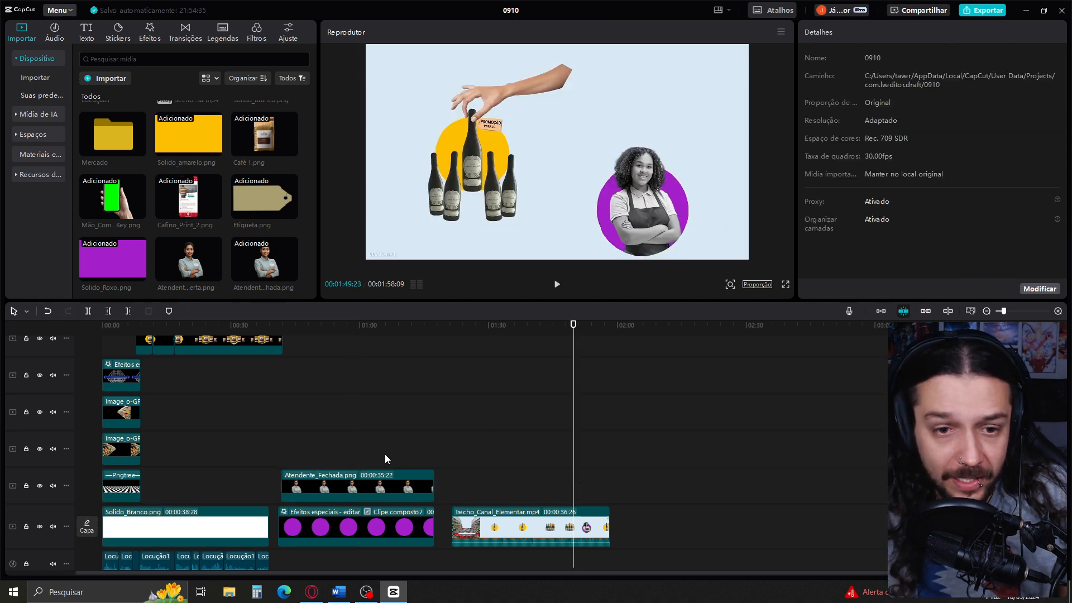
click(352, 431)
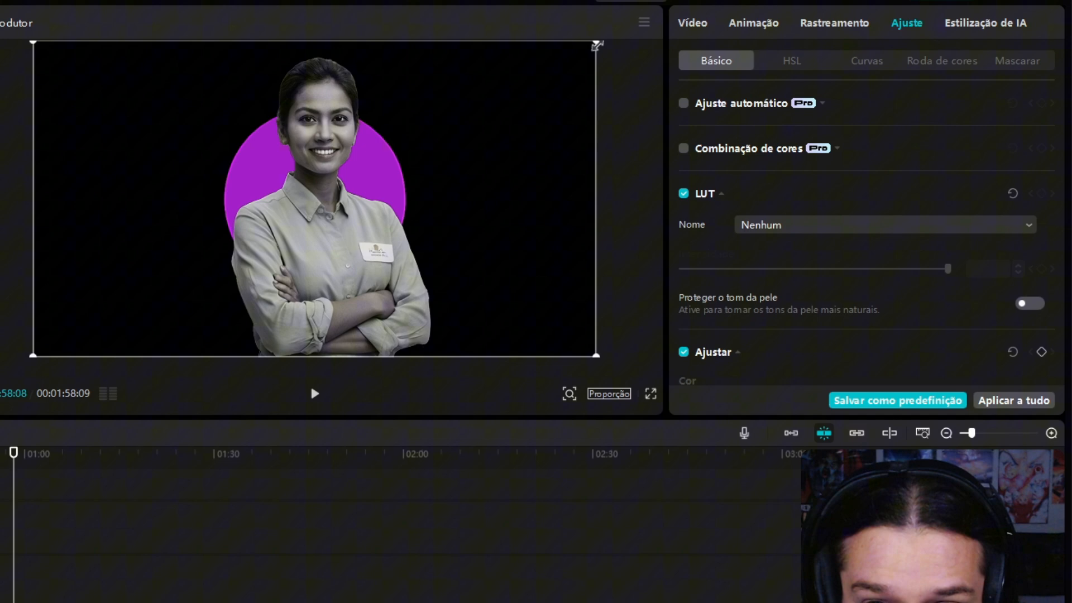
drag(596, 43, 547, 73)
drag(438, 212, 429, 155)
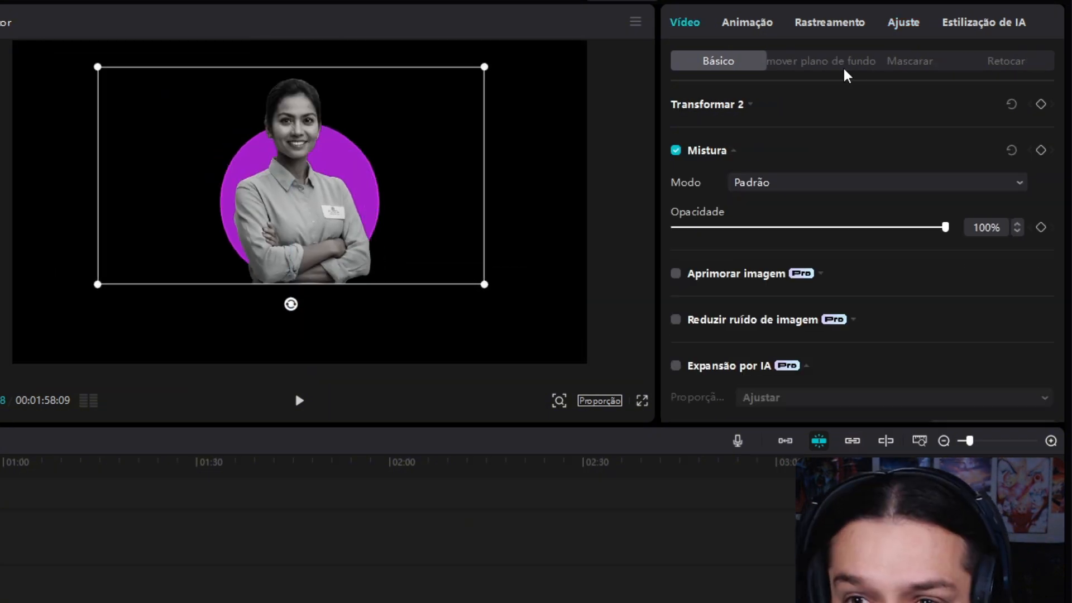
Give the attendant clip a circle mask matching the purple circle, at position 45, -133 and size 787 by 791
click(918, 66)
click(893, 160)
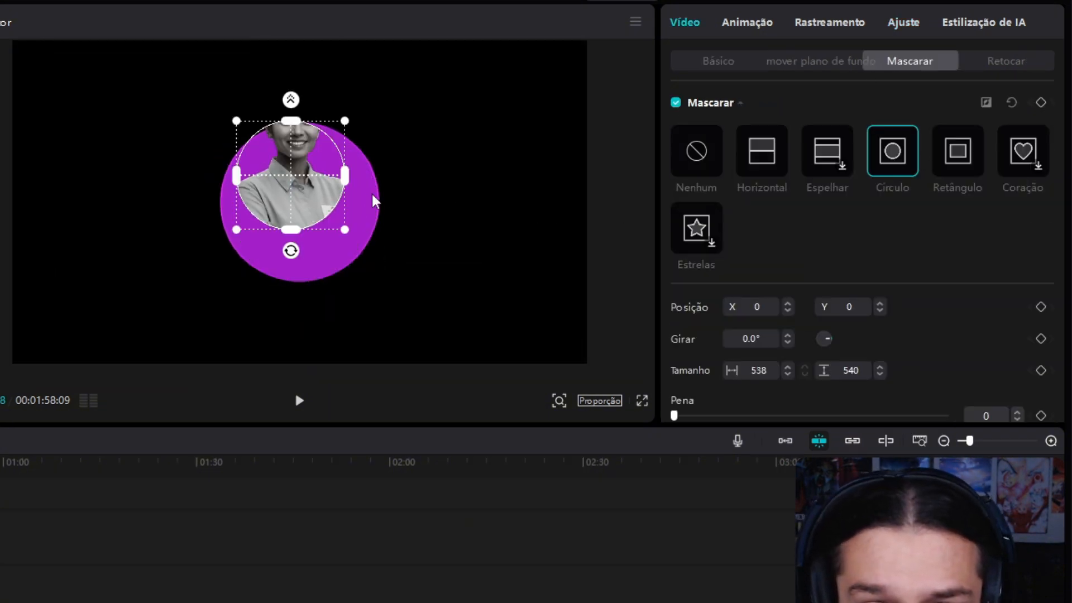
drag(302, 186, 314, 213)
drag(354, 256, 379, 277)
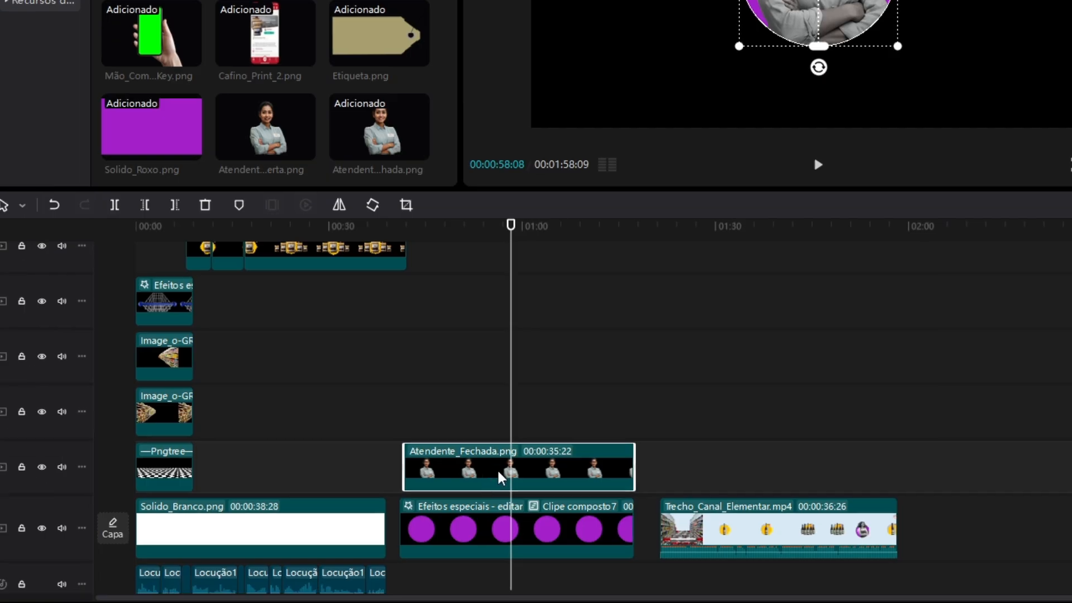
Duplicate the masked attendant clip onto the track above and give the copy a Horizontal mask that exposes her head above the circle
drag(497, 468, 502, 423)
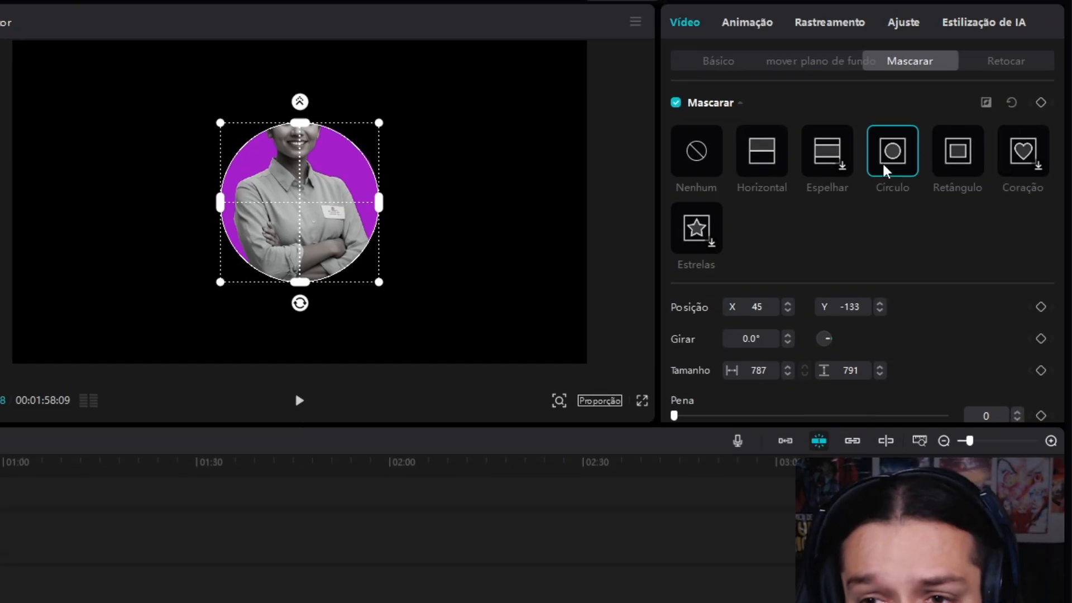
click(764, 169)
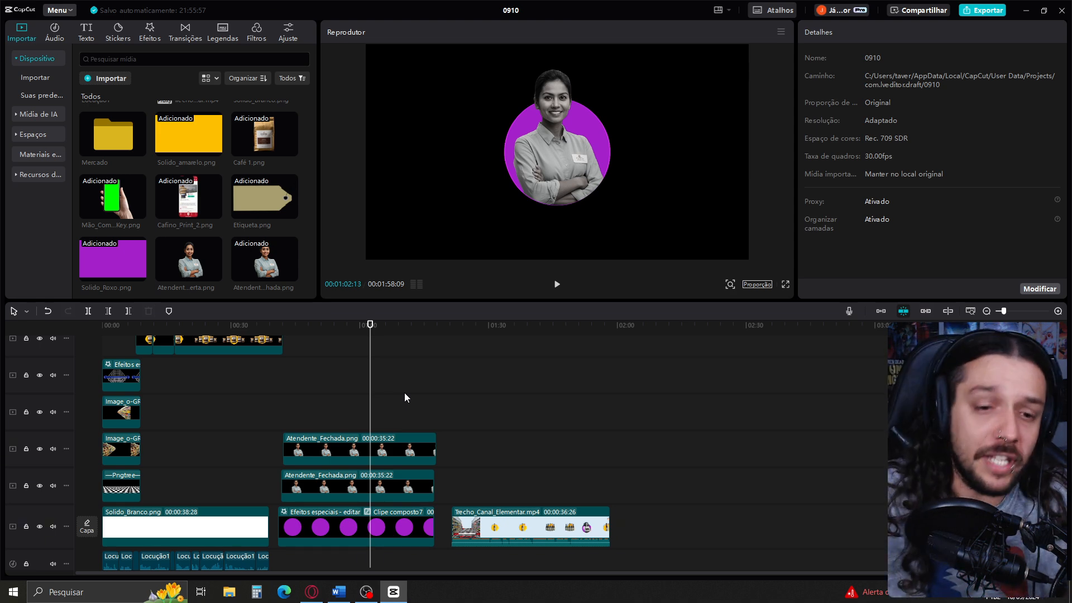
Move Trecho_Canal_Elementar.mp4 further along the timeline and duplicate the attendant and circle stack to start at about 00:01:30
drag(470, 511, 818, 502)
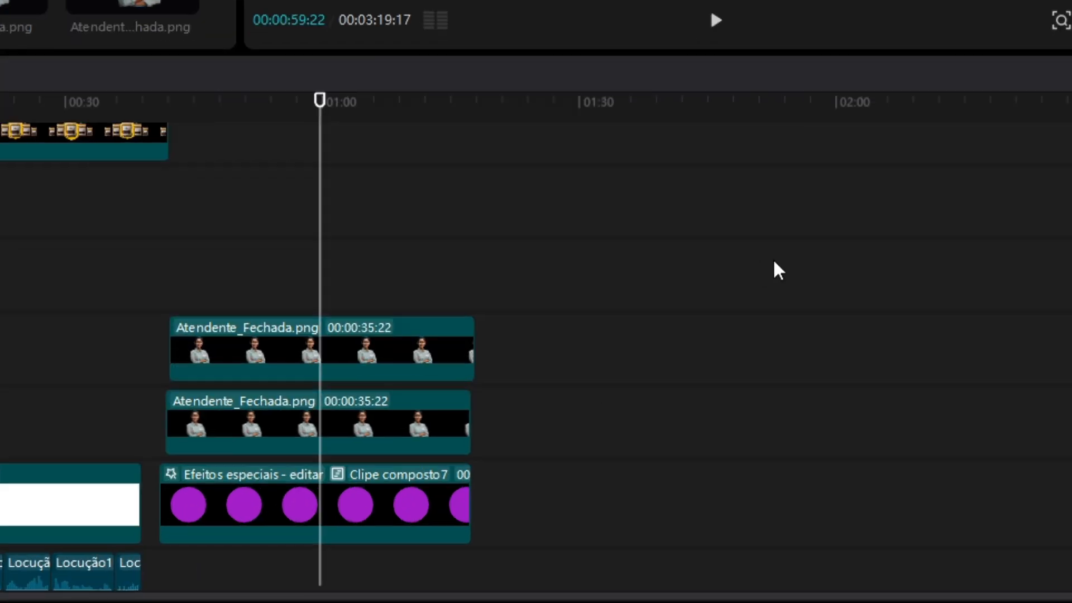
drag(585, 403, 335, 506)
drag(204, 423, 614, 414)
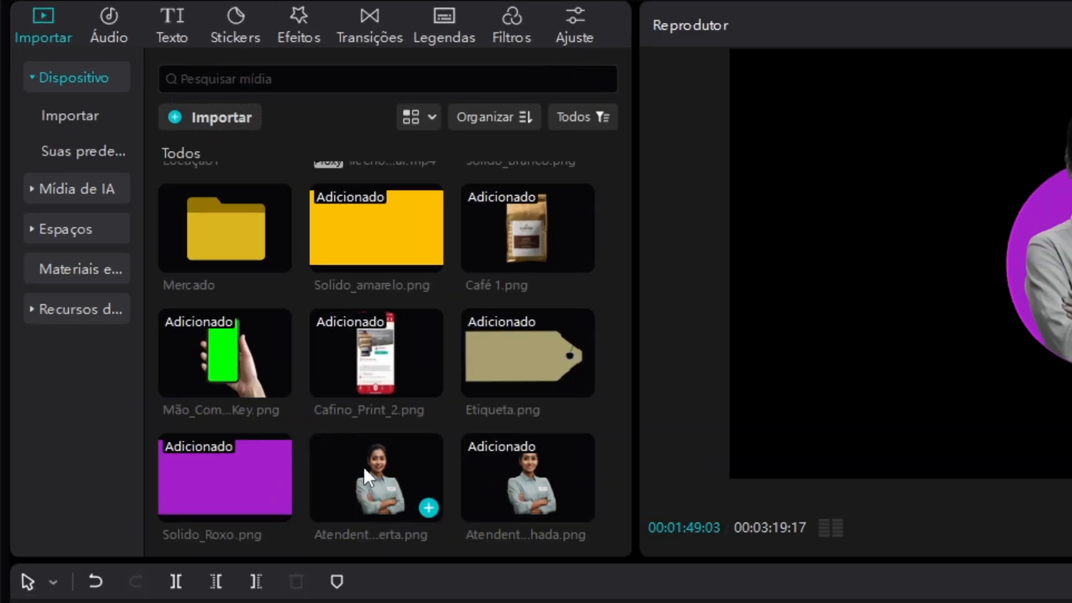
Replace the attendant images in the second stack with Atendente_Aberta.png, keeping the original video effect, and combine the stack into a compound clip
drag(364, 467, 1071, 602)
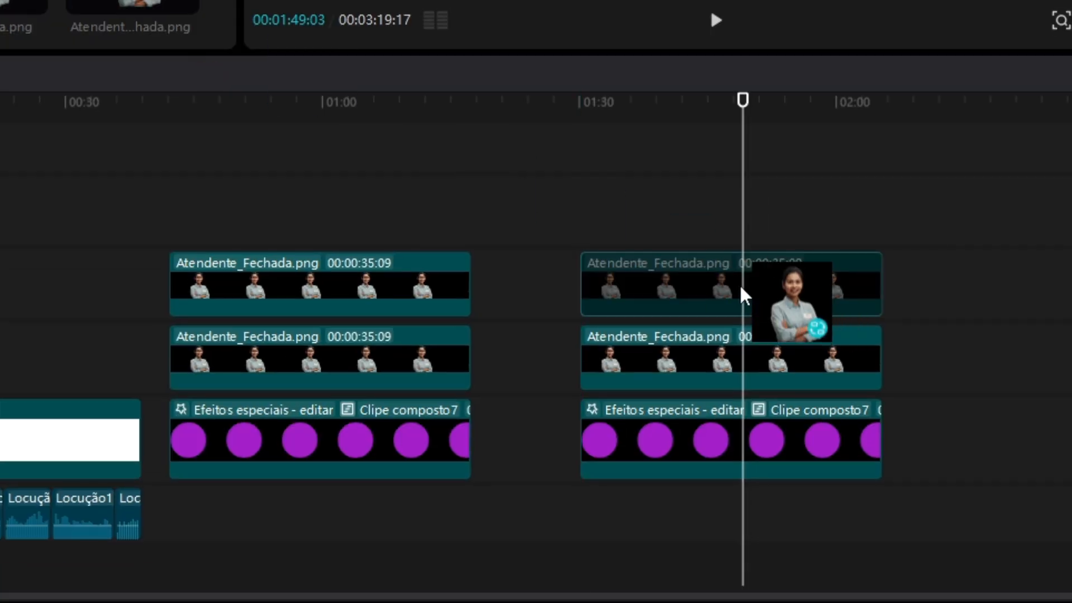
drag(741, 287, 741, 288)
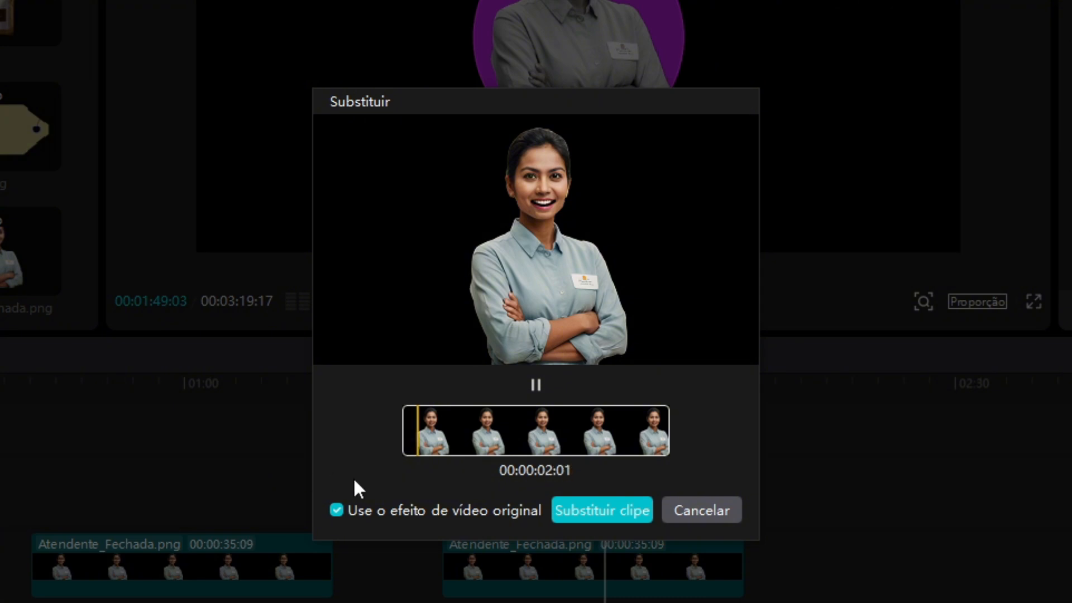
click(597, 519)
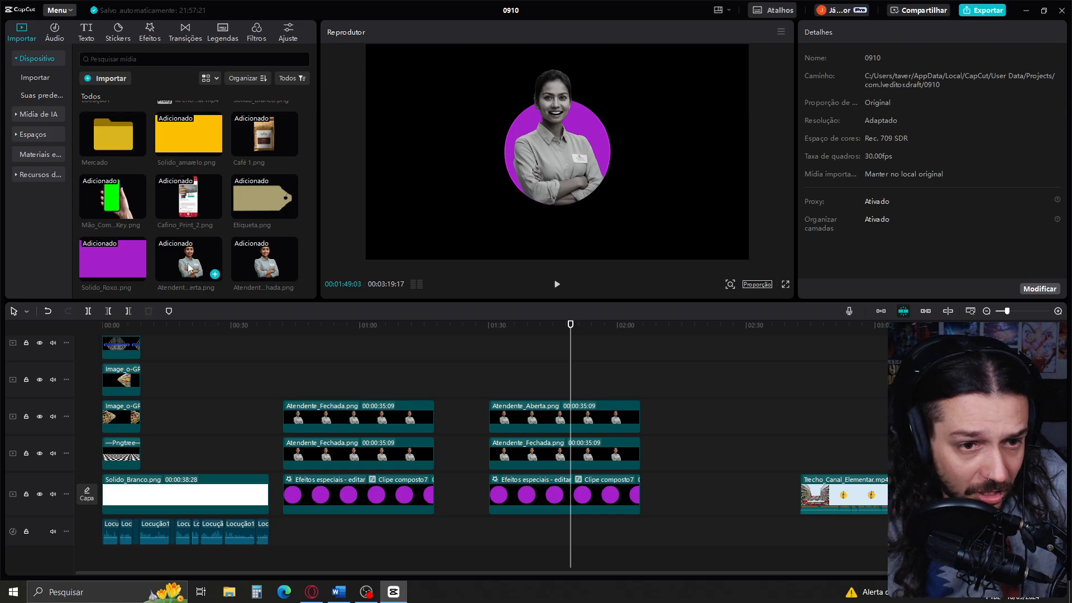
drag(189, 268, 446, 389)
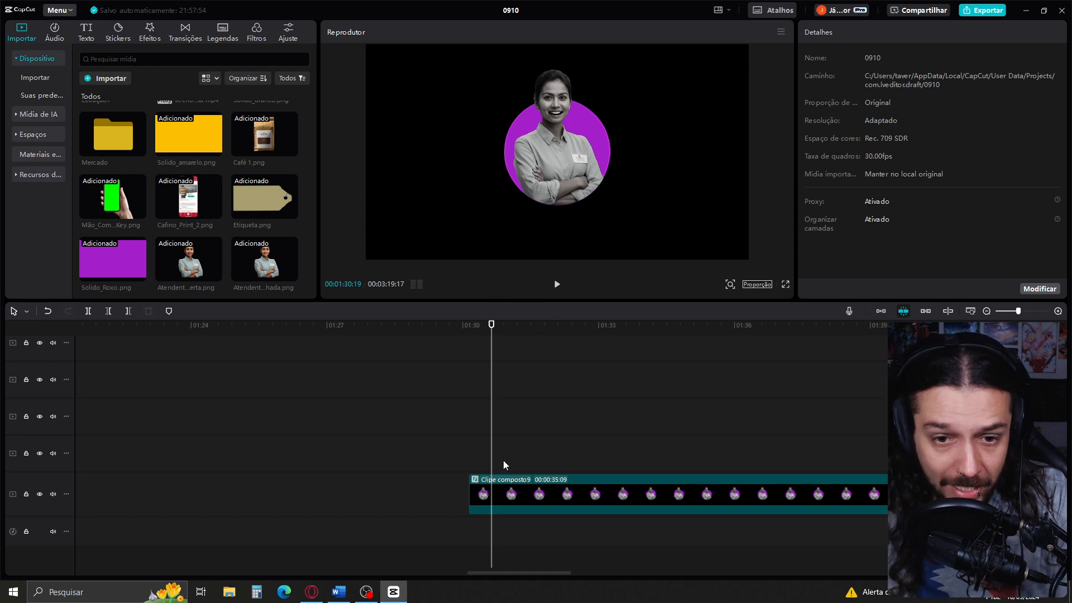
Cut two short, gapped pieces from the open-mouth compound clip, splitting at 00:01:30:19 and 00:01:31:13, and copy both pieces
scroll(496, 474, up, 1)
key(ctrl+b)
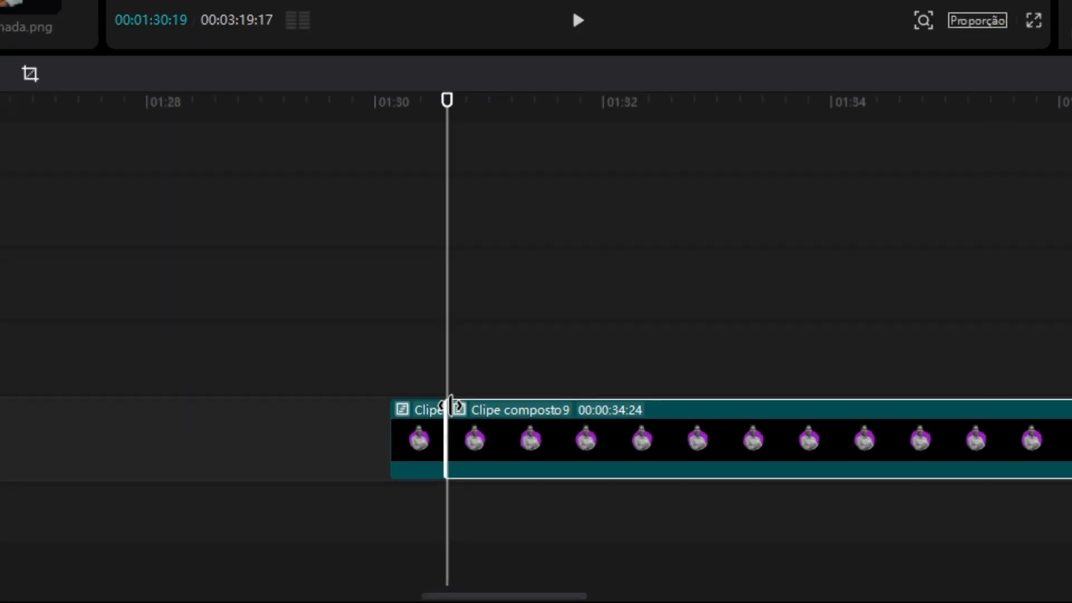
drag(451, 405, 491, 405)
click(517, 395)
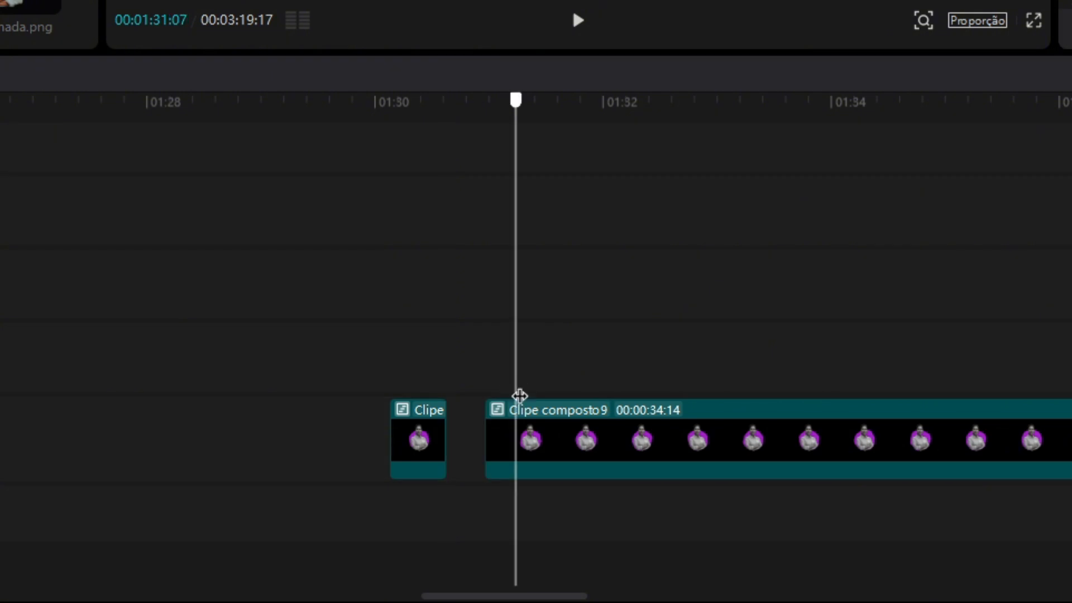
click(538, 395)
key(ctrl+b)
drag(262, 355, 513, 479)
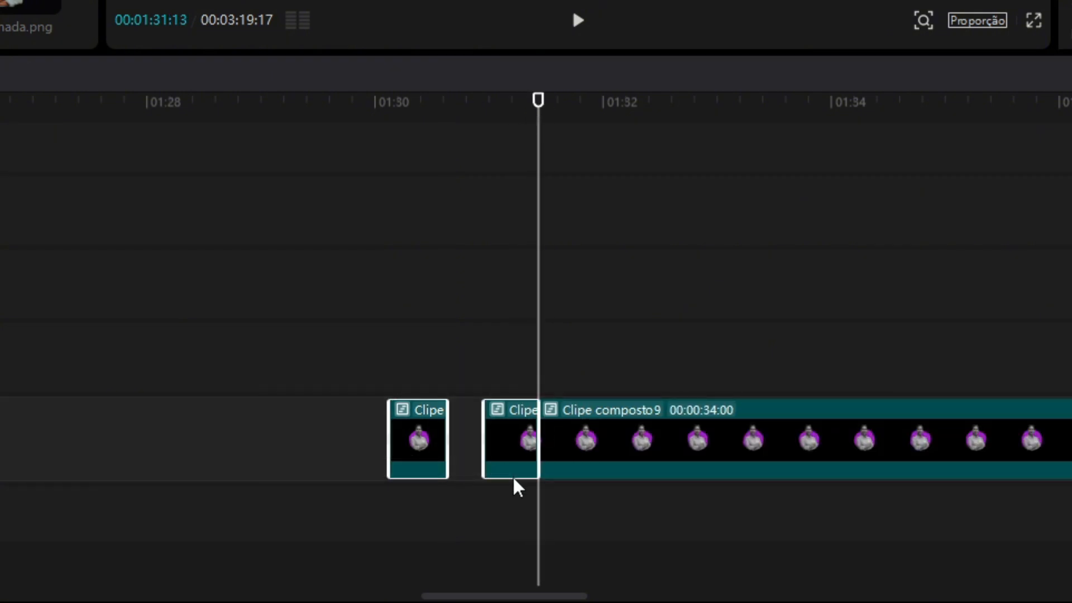
key(ctrl+c)
Paste the two open-mouth pieces at 00:00:43:09 on the track above the closed-mouth attendant clip and play that section
scroll(280, 342, right, 10)
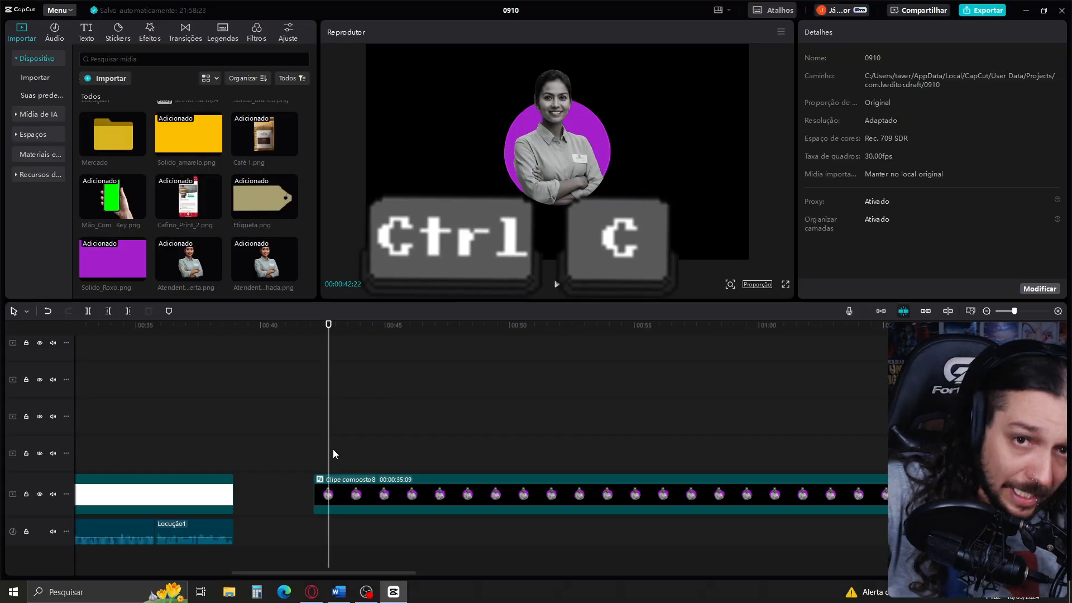
click(334, 450)
drag(333, 454, 341, 461)
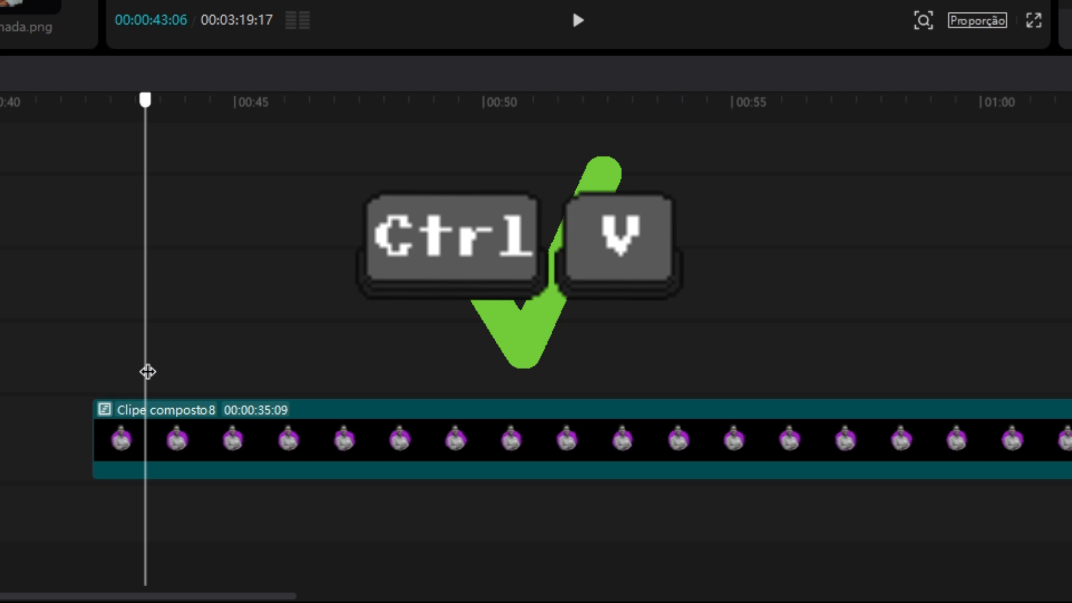
drag(147, 372, 150, 371)
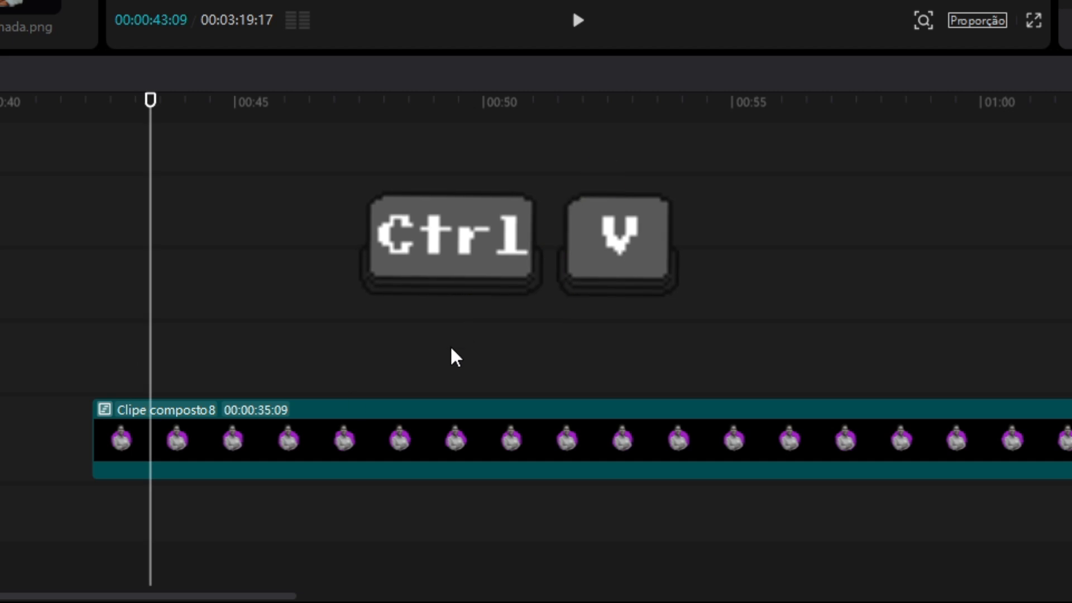
key(ctrl+v)
scroll(193, 245, up, 2)
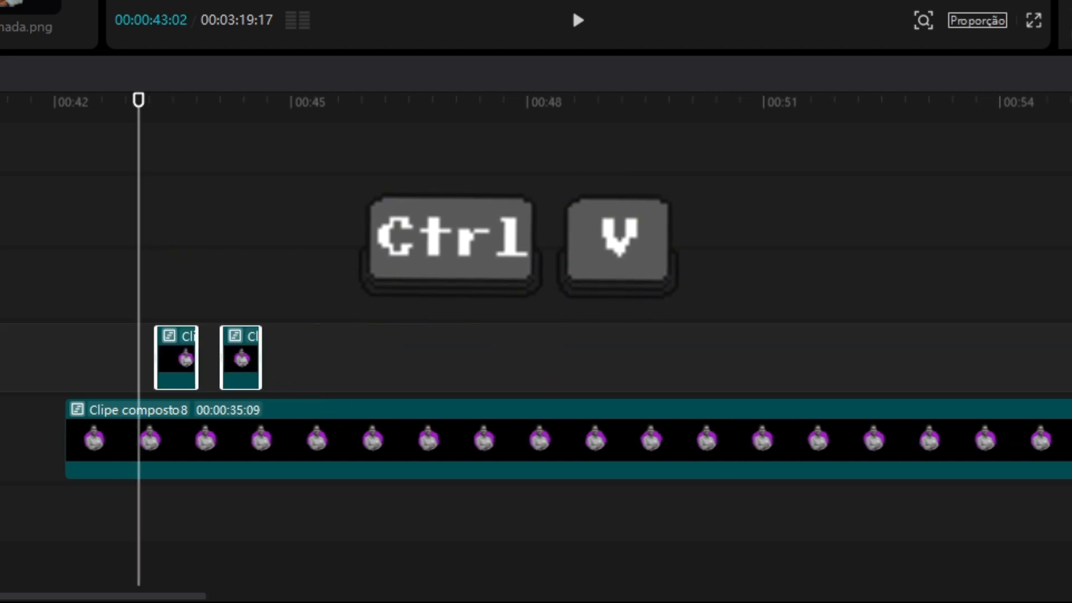
key(space)
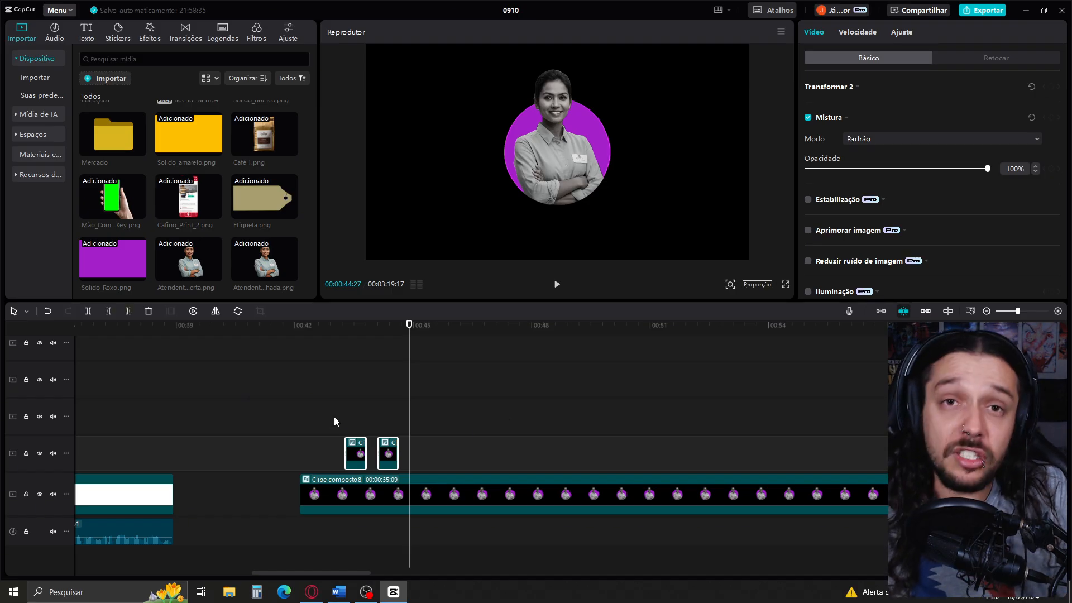
Shorten the first pasted open-mouth piece so that it ends at about 00:00:43:16
click(354, 422)
scroll(355, 423, up, 3)
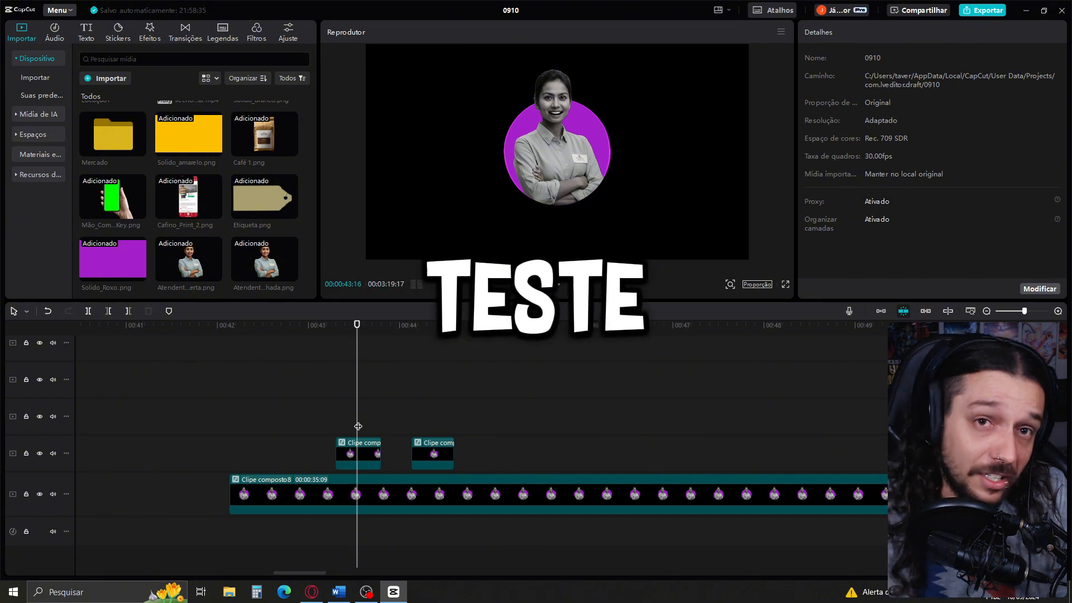
click(354, 447)
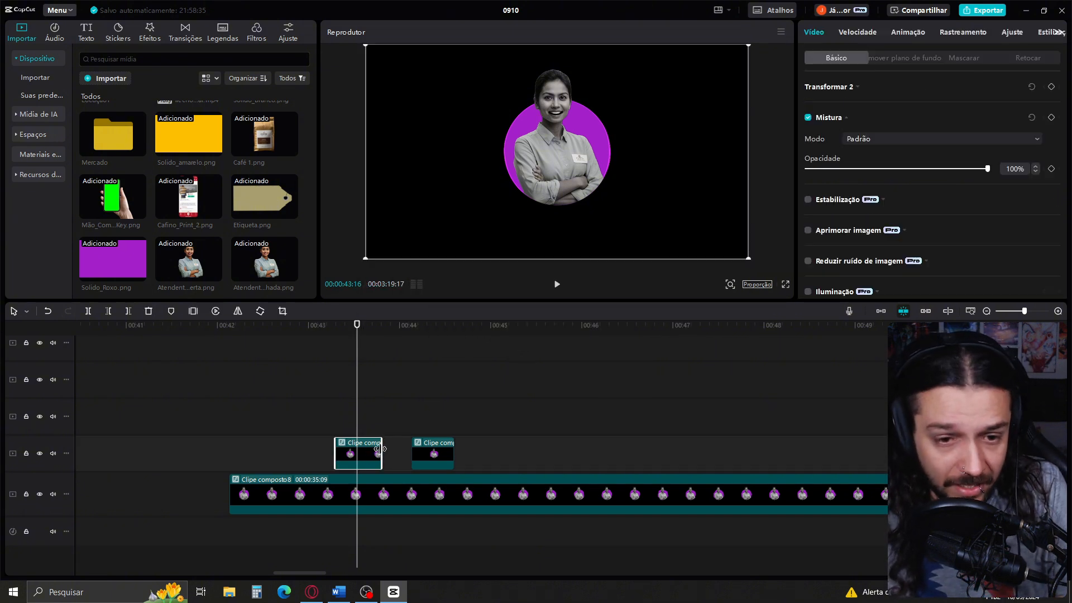
drag(380, 449, 360, 449)
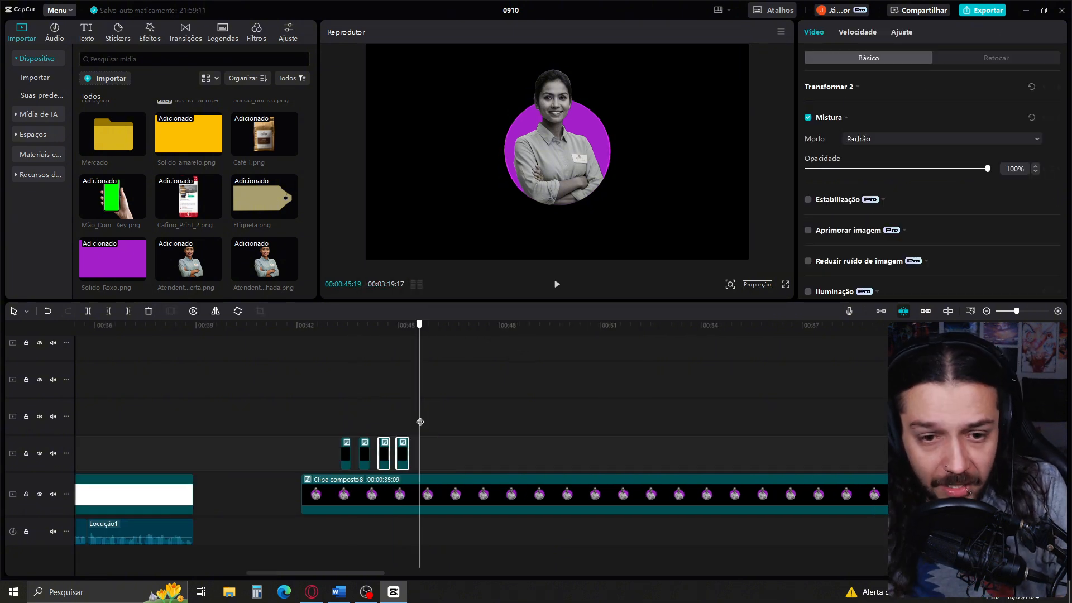
Paste copies of the short open-mouth pieces at regular intervals along the whole length of the closed-mouth attendant clip
key(ctrl+v)
drag(421, 422, 530, 433)
key(ctrl+v)
key(ctrl+v)
key(ctrl+v)
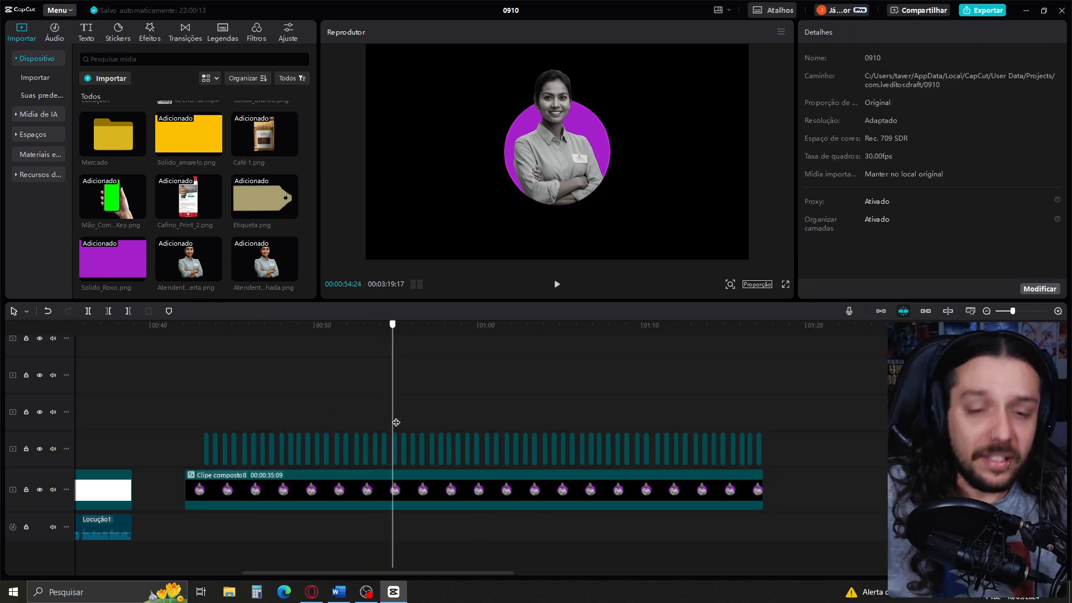
Combine the closed-mouth clip and all open-mouth pieces into one pre-processed compound clip and play the talking animation
drag(396, 422, 490, 402)
drag(171, 378, 608, 500)
right_click(608, 499)
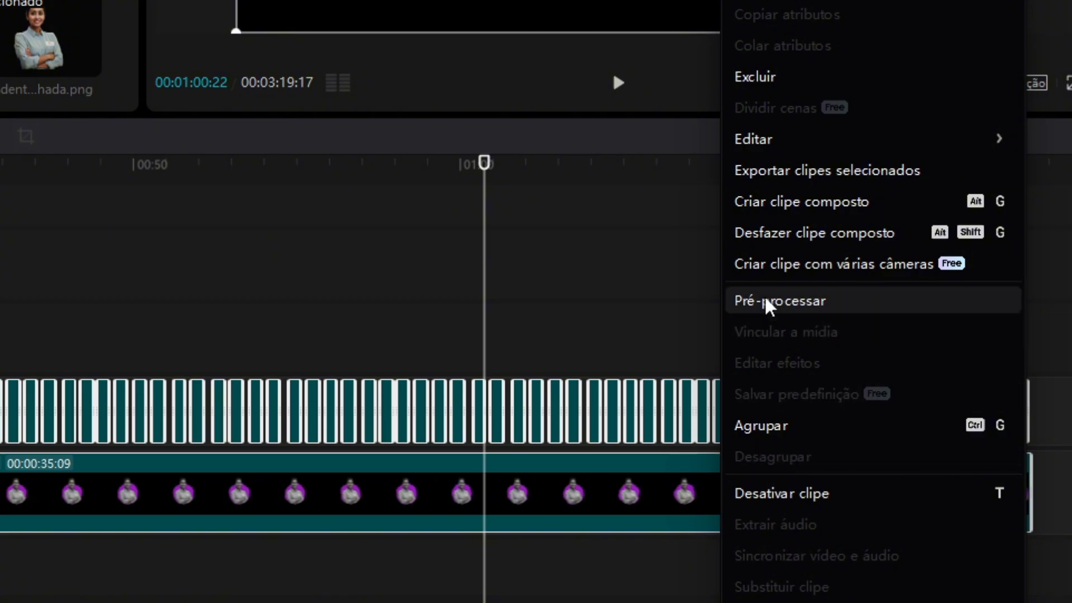
click(780, 300)
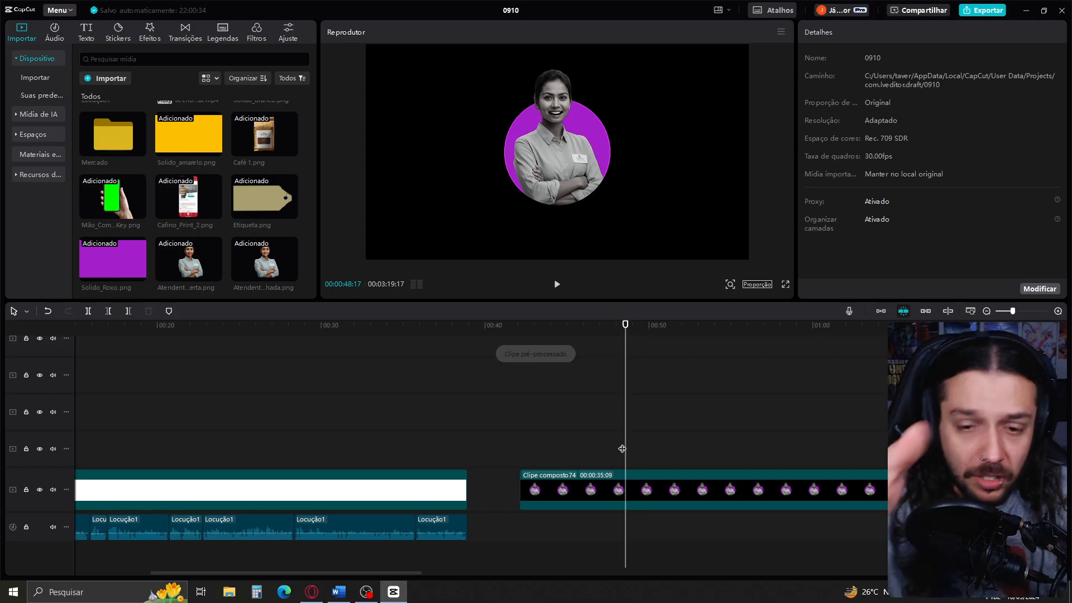
key(space)
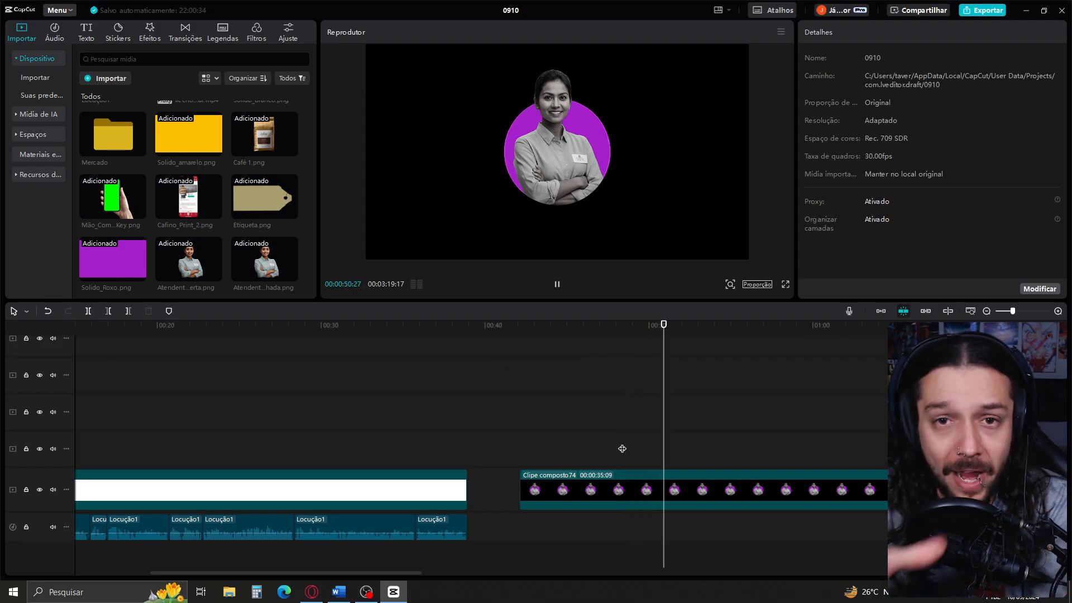
key(space)
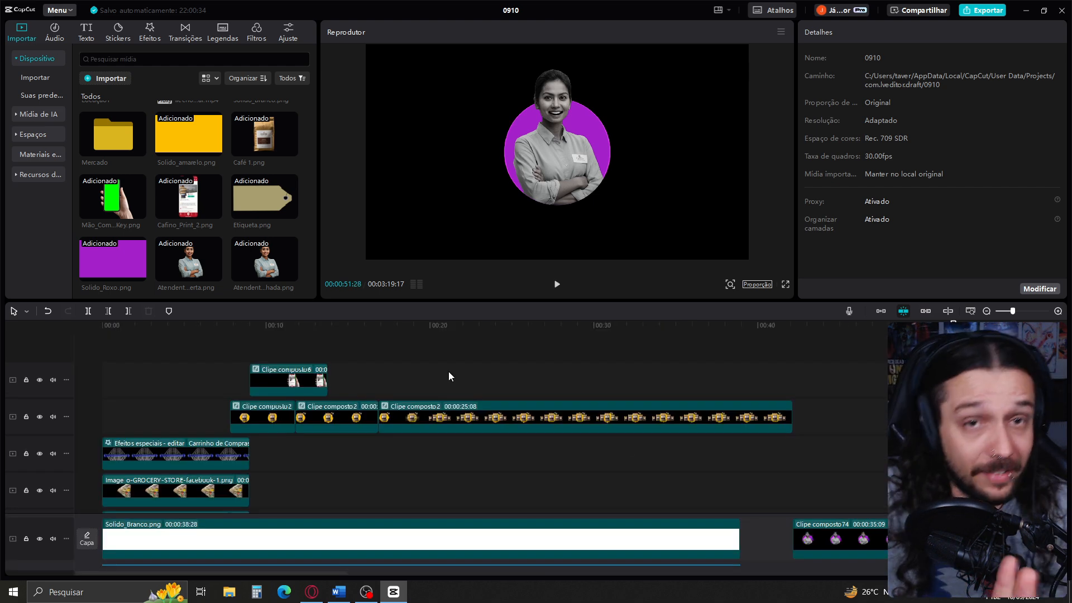
Keyframe the coffee compound clip's position at 00:00:25:06 and 00:00:26:06 so the product group slides to the left of the frame
click(368, 384)
click(516, 426)
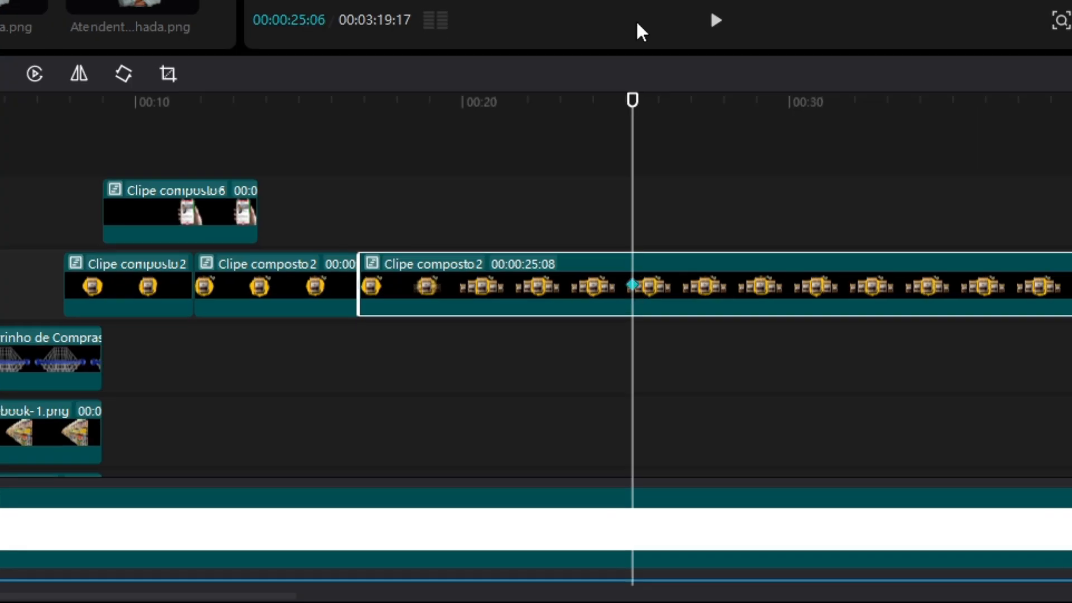
key(space)
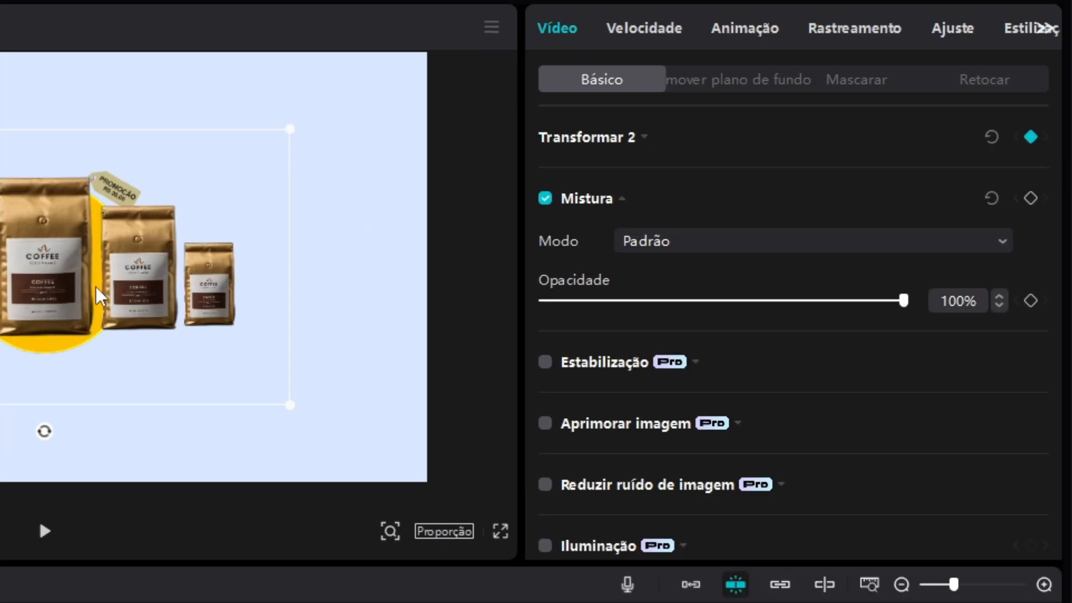
drag(115, 379, 0, 350)
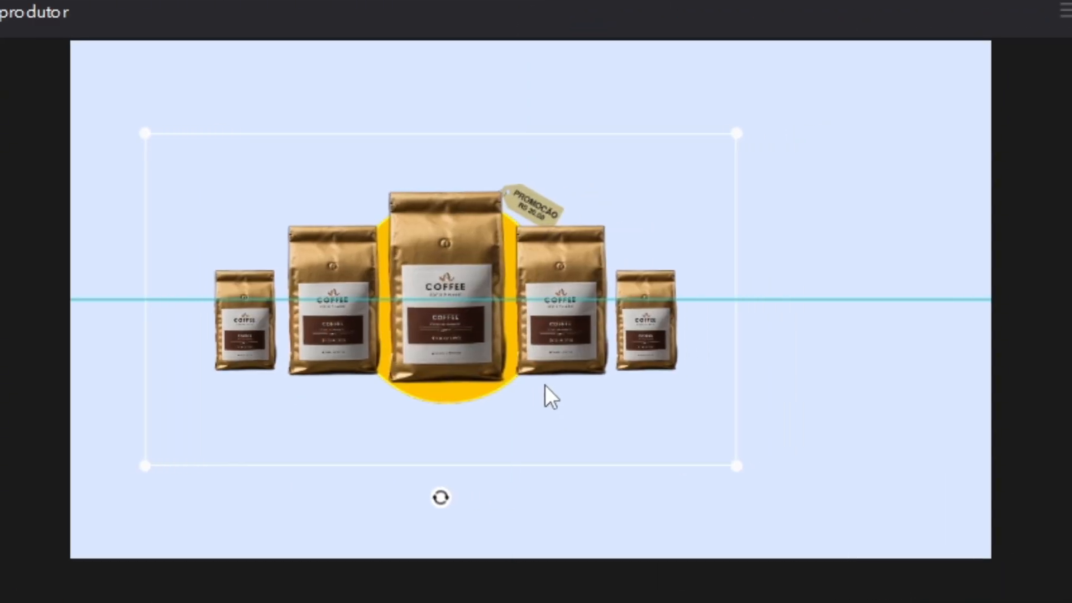
drag(451, 393, 426, 396)
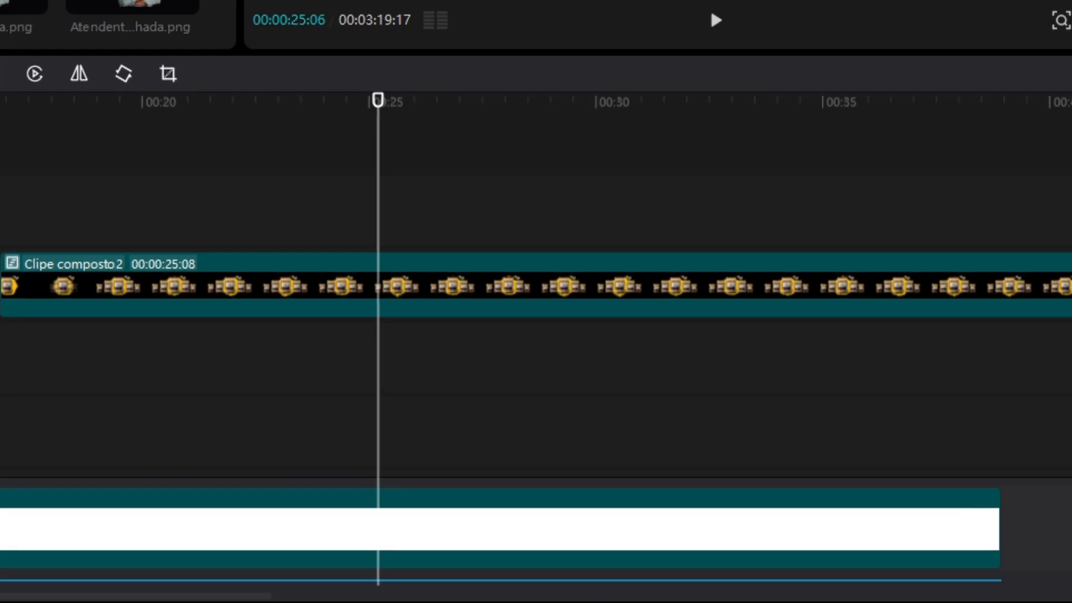
Place the attendant compound clip above the coffee clip from 00:00:25:06 and keyframe it to slide in from beyond the frame's right edge by 00:00:26:06
drag(803, 541, 405, 388)
drag(409, 214, 441, 209)
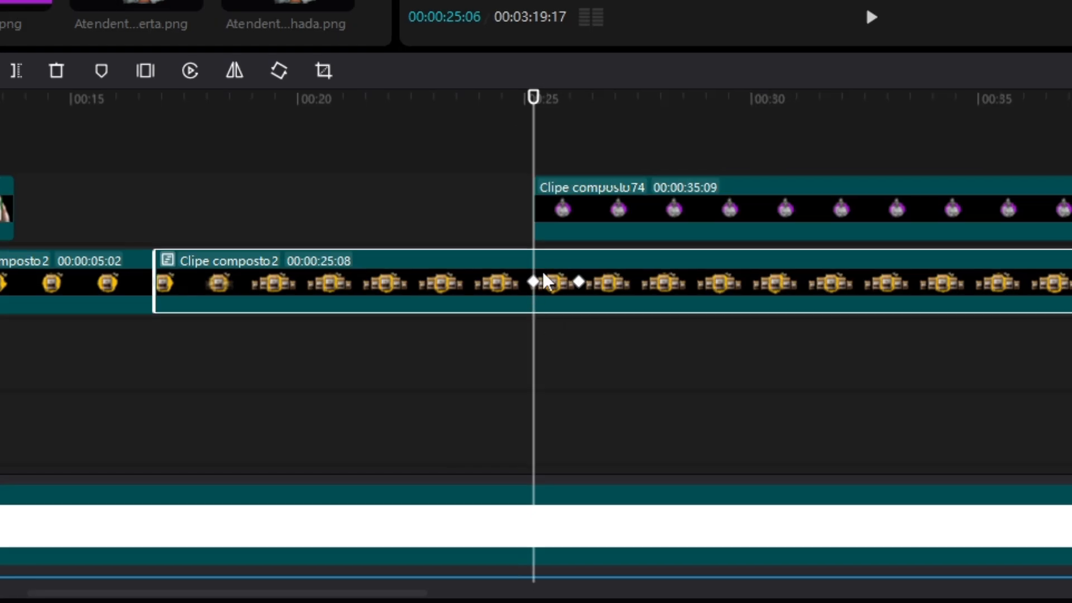
click(545, 234)
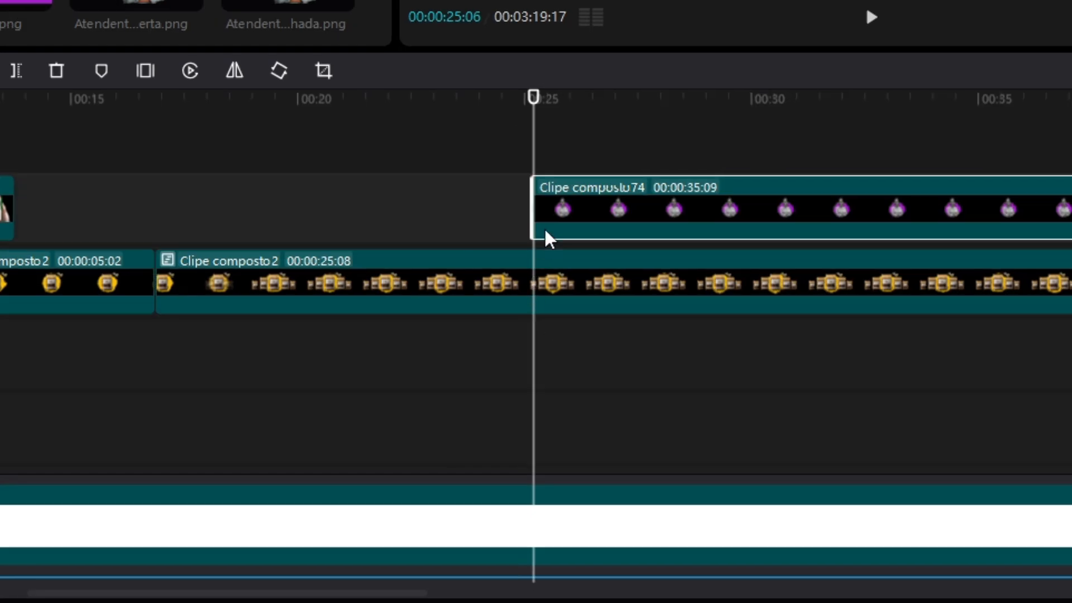
click(584, 283)
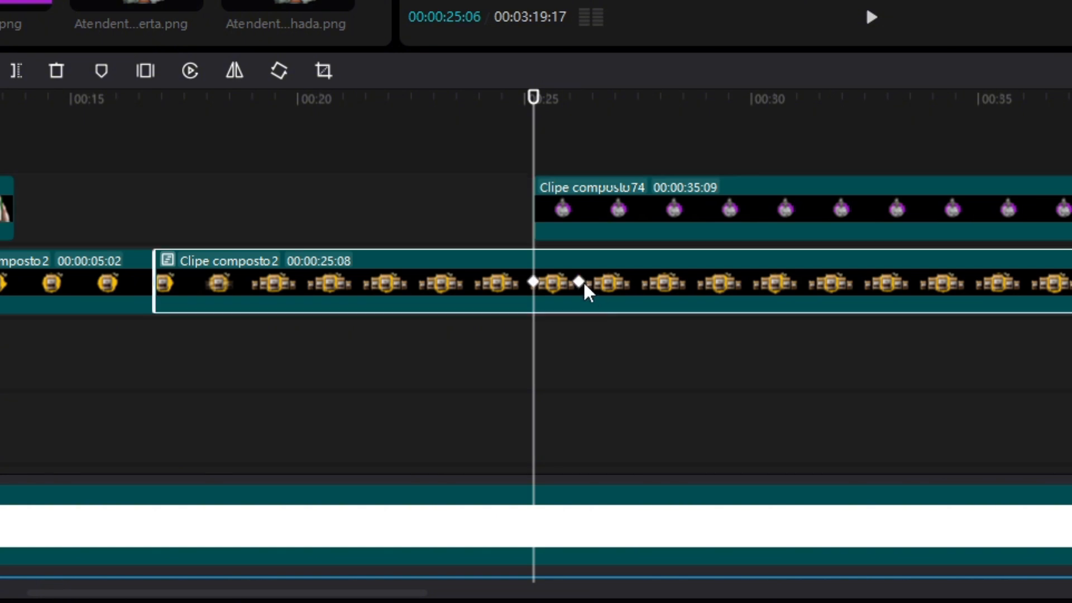
click(580, 280)
click(594, 205)
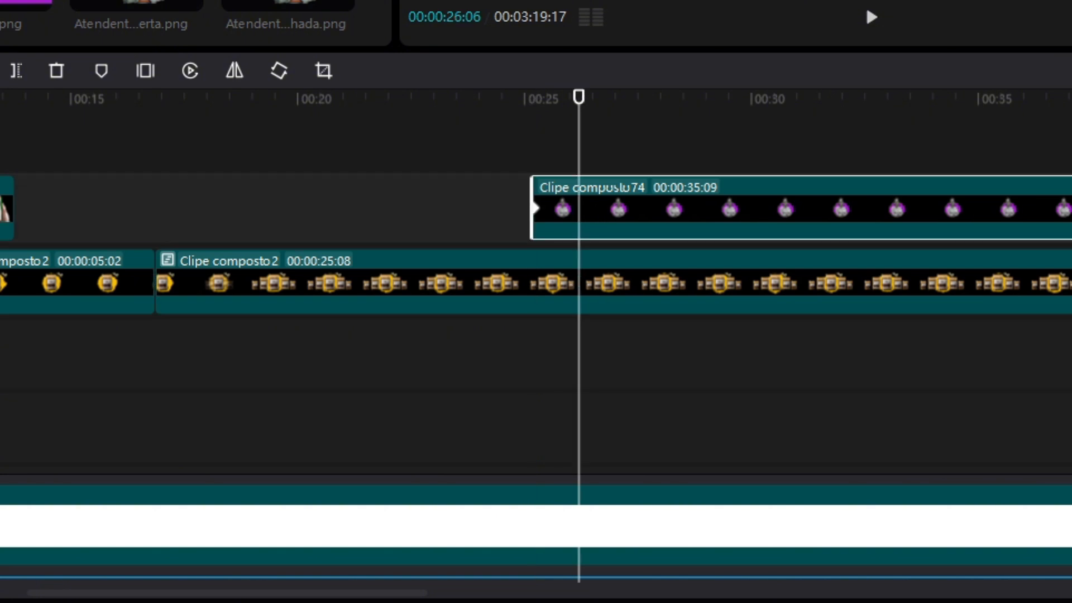
click(533, 209)
click(560, 236)
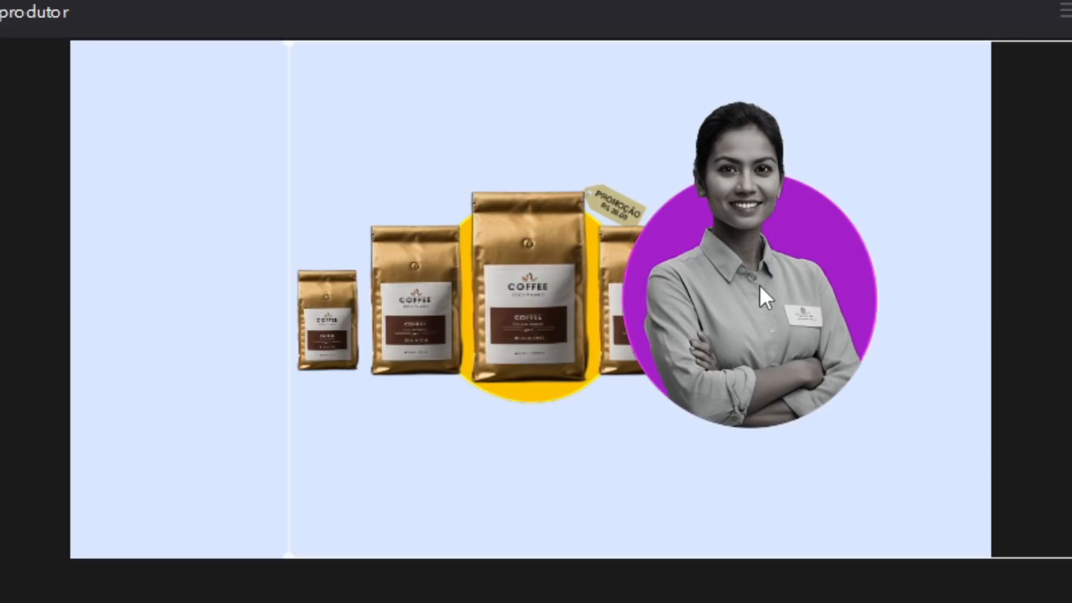
drag(870, 286, 1054, 303)
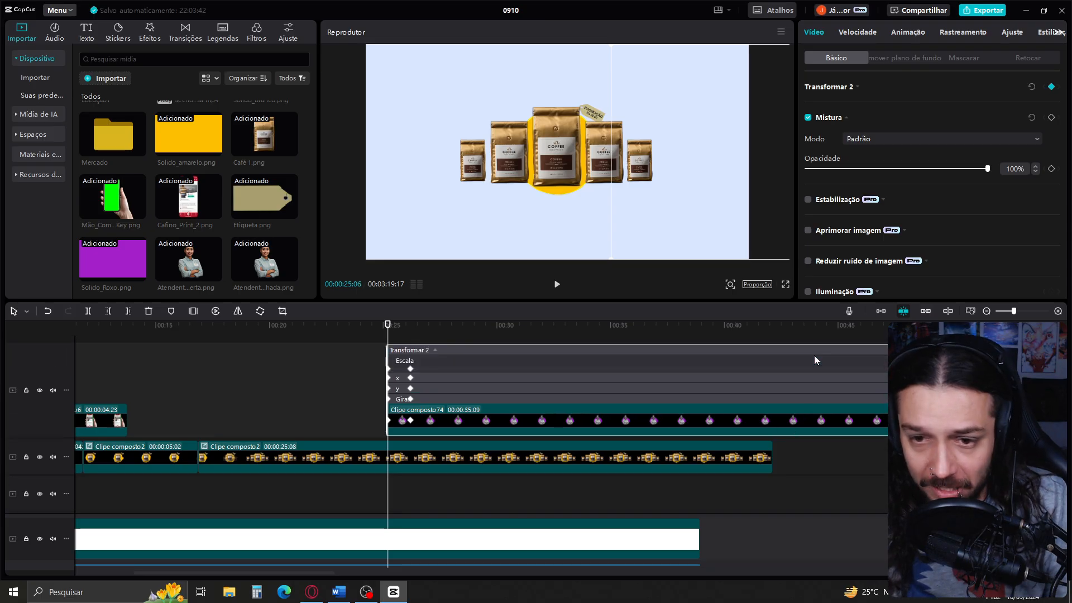
Play the section around 00:00:25 to review the coffee and attendant slide animation
scroll(659, 400, down, 3)
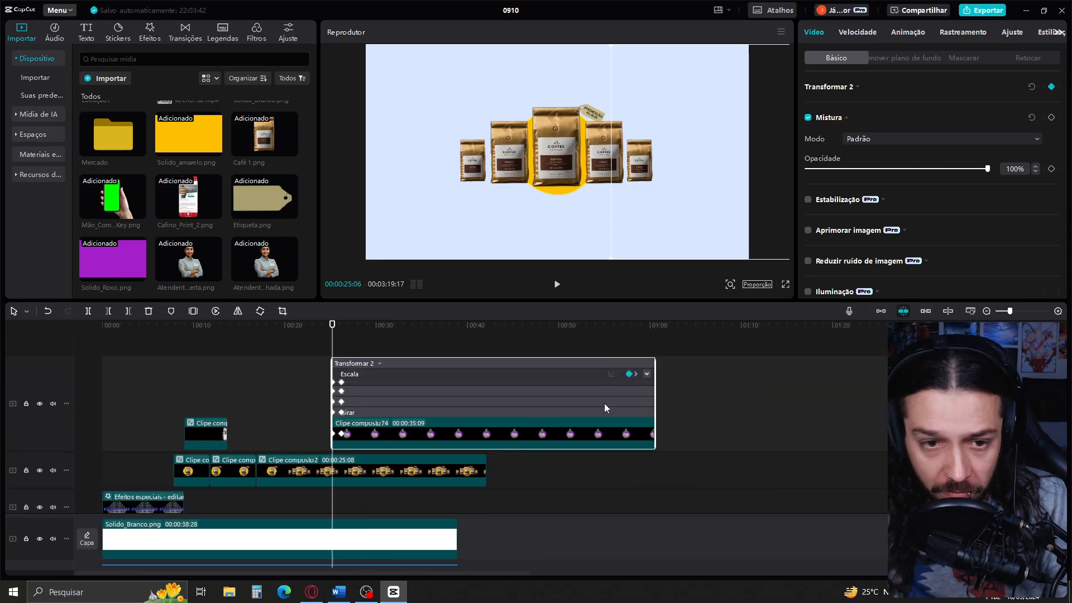
click(319, 346)
scroll(319, 346, up, 4)
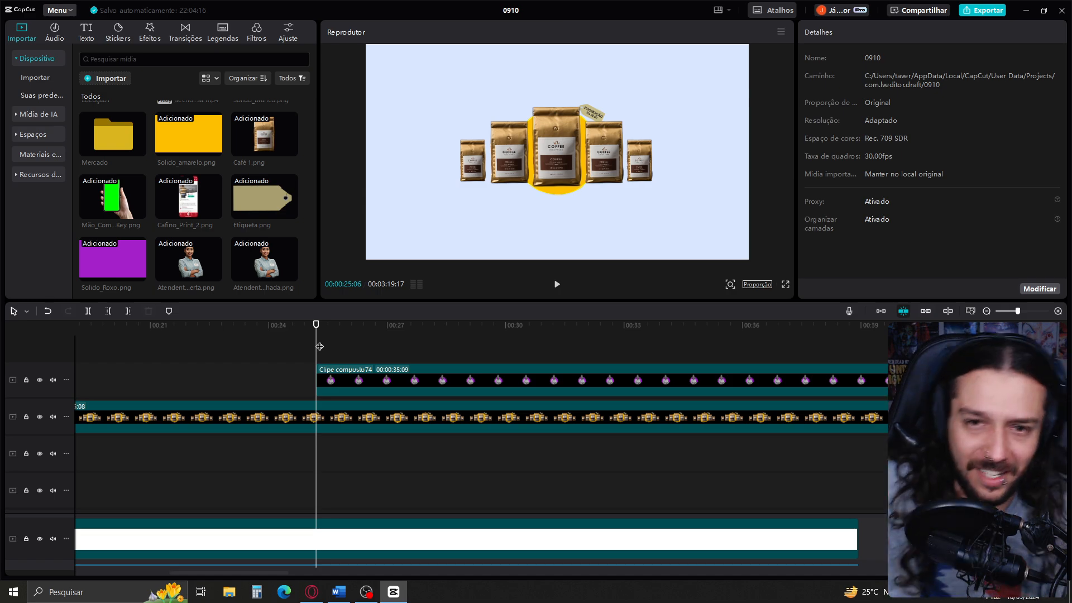
key(space)
key(space)
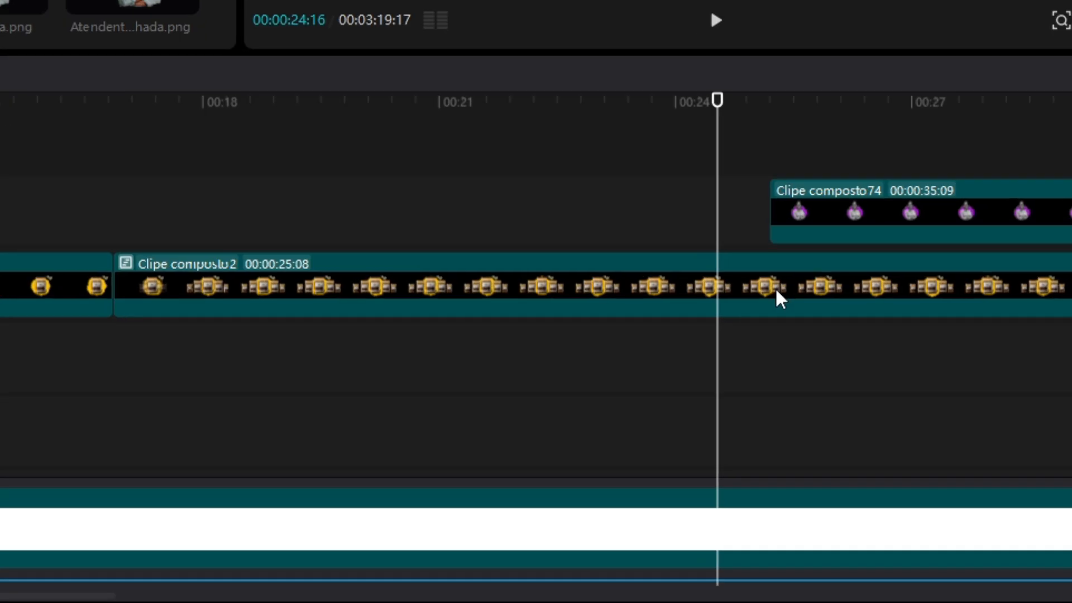
Open the coffee compound clip and examine its coffee bag, price tag and yellow circle layers
click(588, 422)
scroll(920, 487, down, 5)
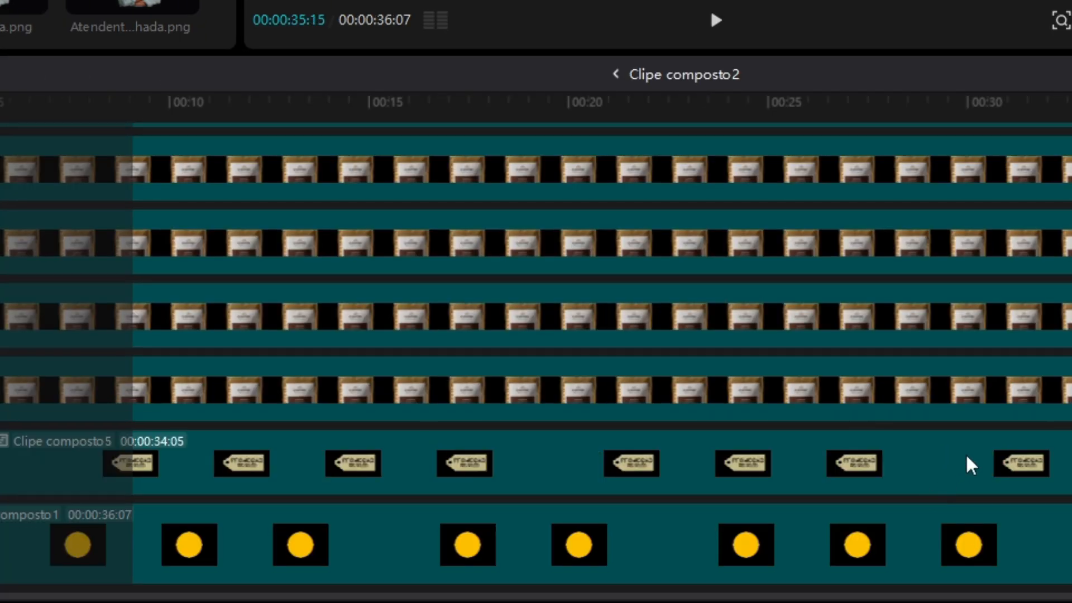
drag(973, 467, 980, 259)
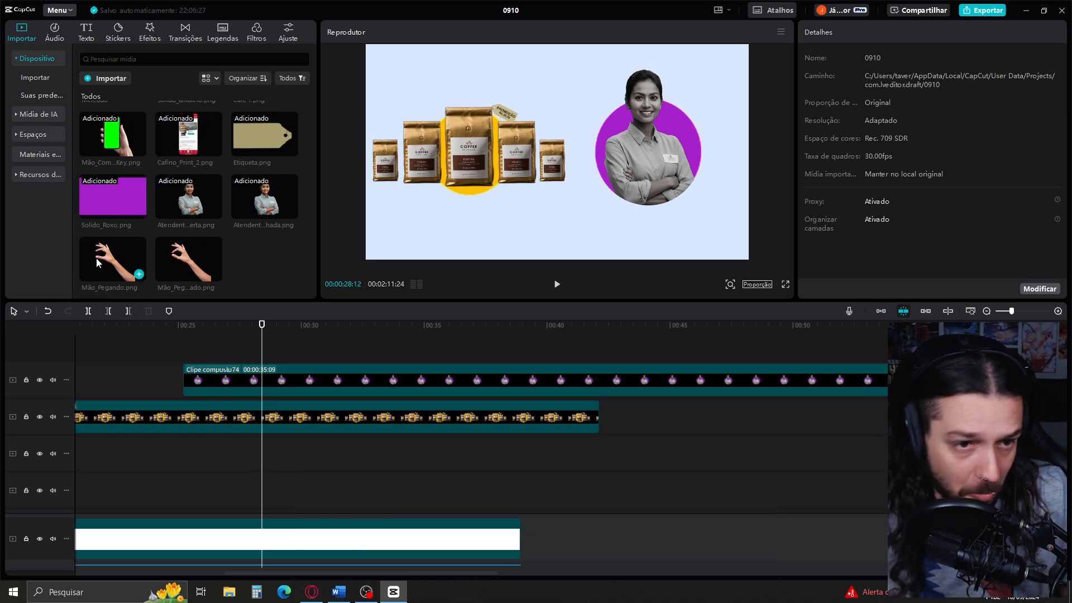
Add Mão_Pegando.png on a new track above the attendant at about 00:00:28:12 and rotate the hand to reach the central coffee bag
drag(96, 258, 268, 350)
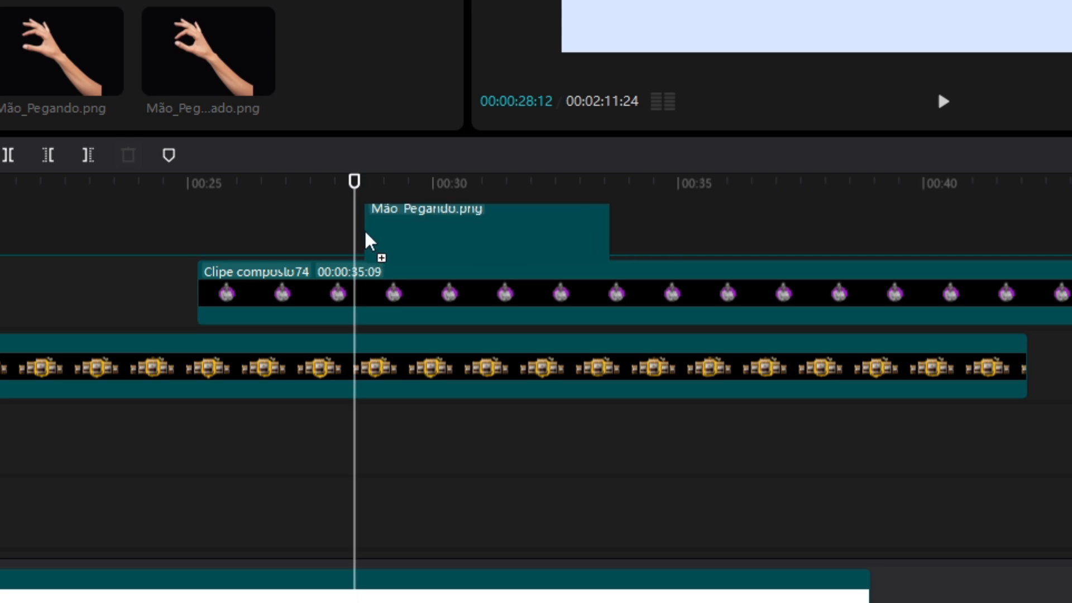
drag(366, 240, 369, 237)
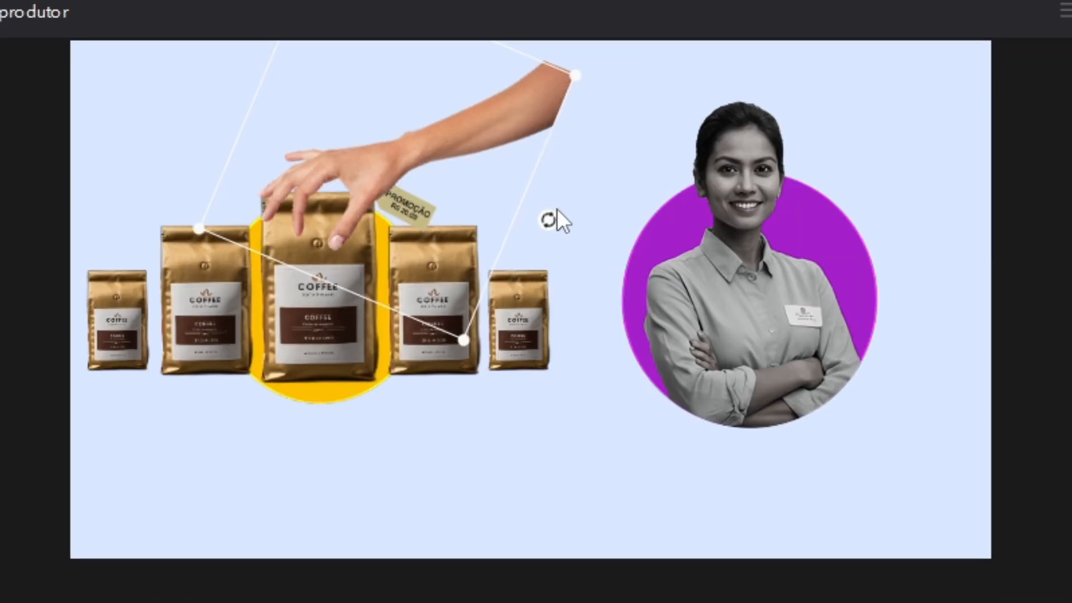
drag(557, 210, 551, 214)
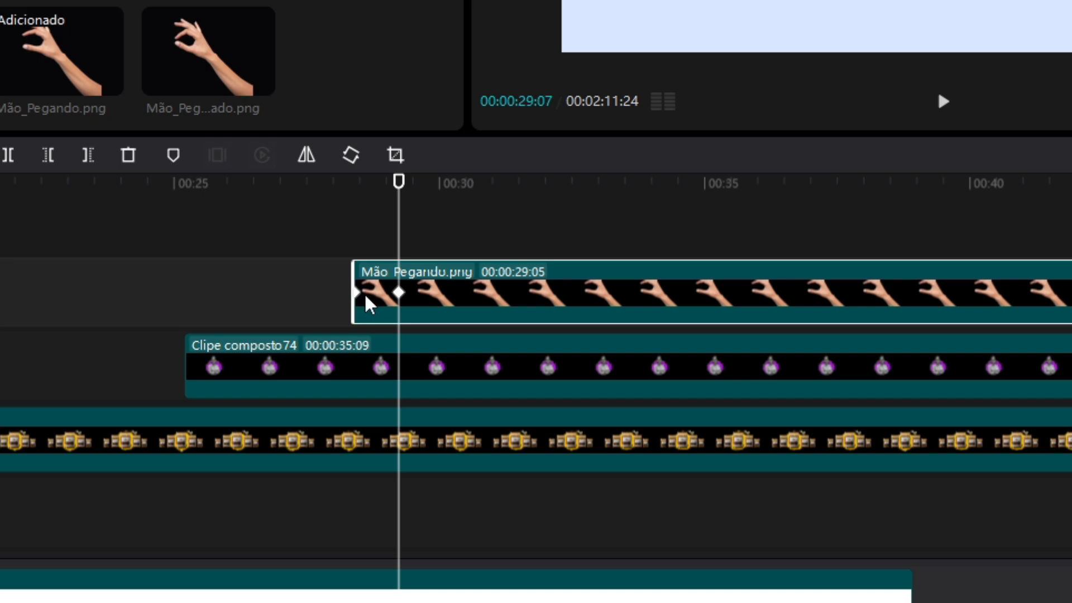
Move the hand above the frame at its first keyframe so it descends to the coffee bag by 00:00:29:07, and play the motion
drag(360, 160, 578, 19)
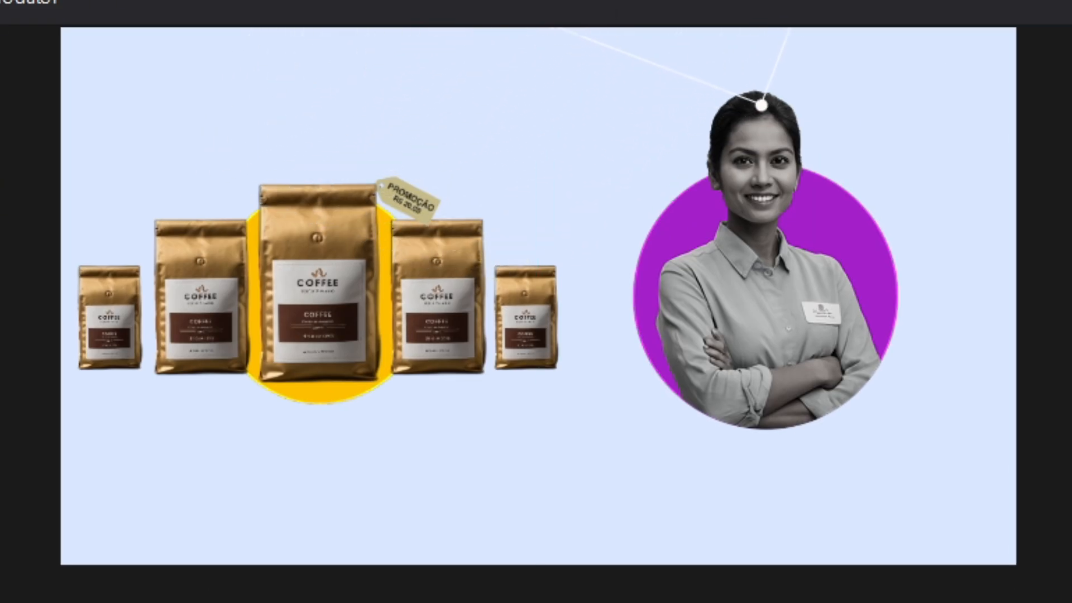
key(space)
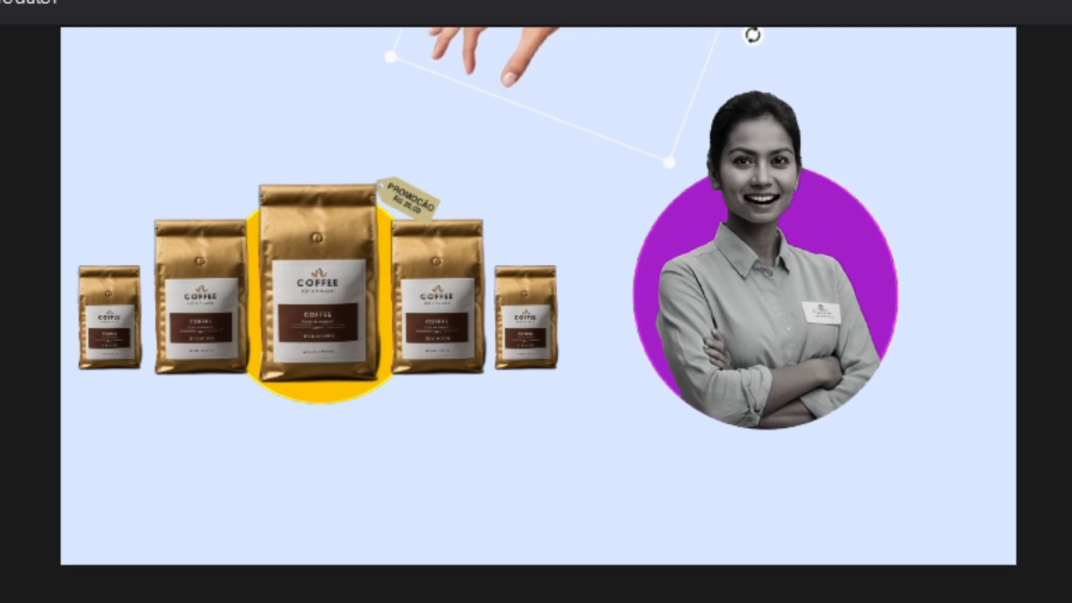
key(space)
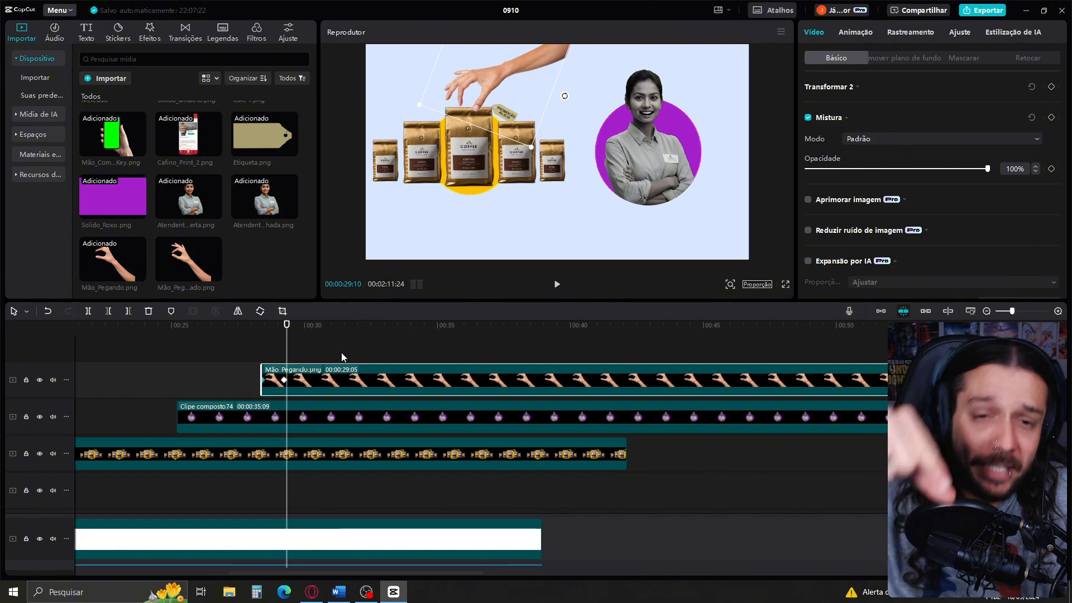
Split the Mão_Pegando.png clip at 00:00:29:17, just after its second keyframe
click(284, 379)
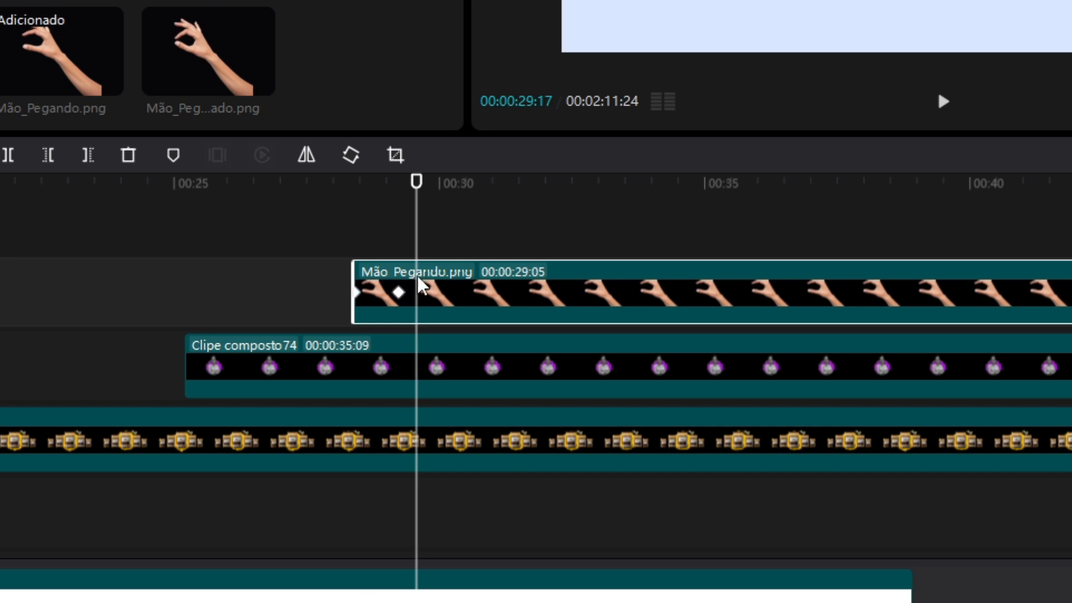
key(ctrl+b)
click(436, 232)
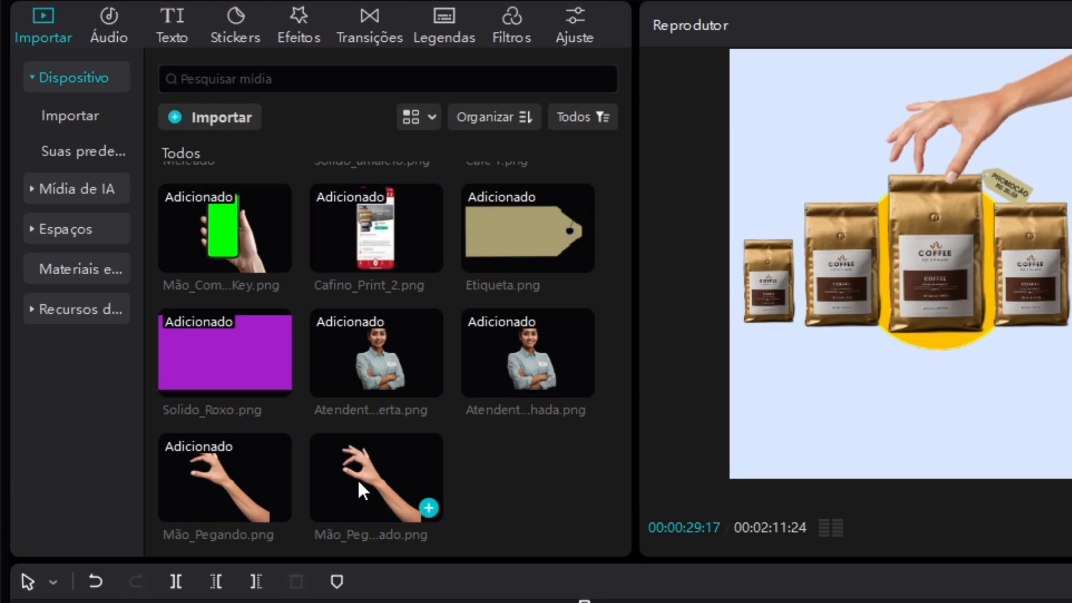
Replace the second Mão_Pegando.png segment with Mão_Pegando_Fechado.png, keeping the original video effect
drag(358, 478, 652, 205)
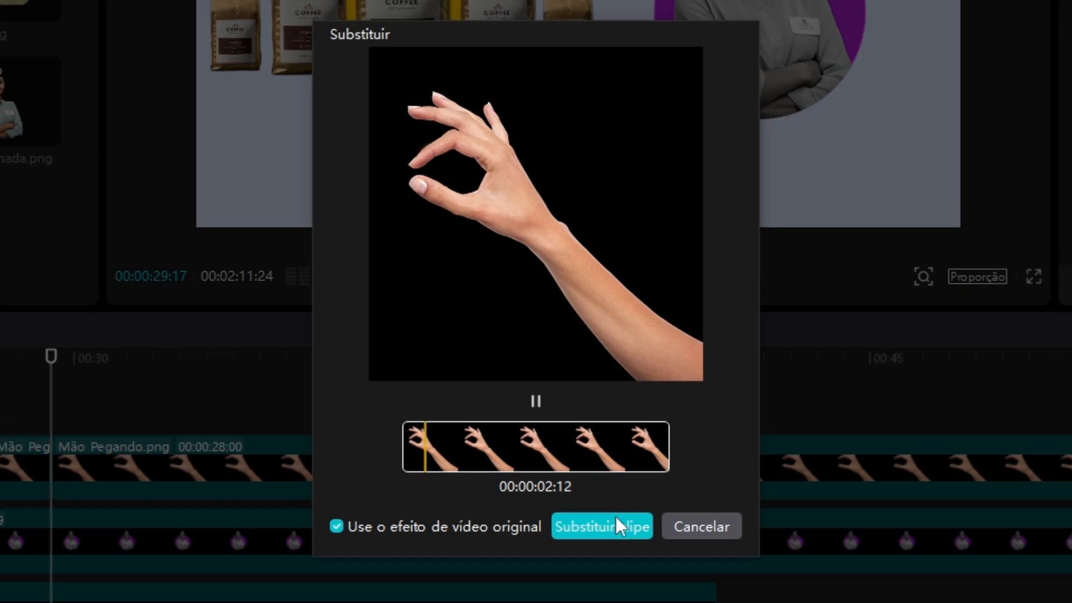
click(622, 527)
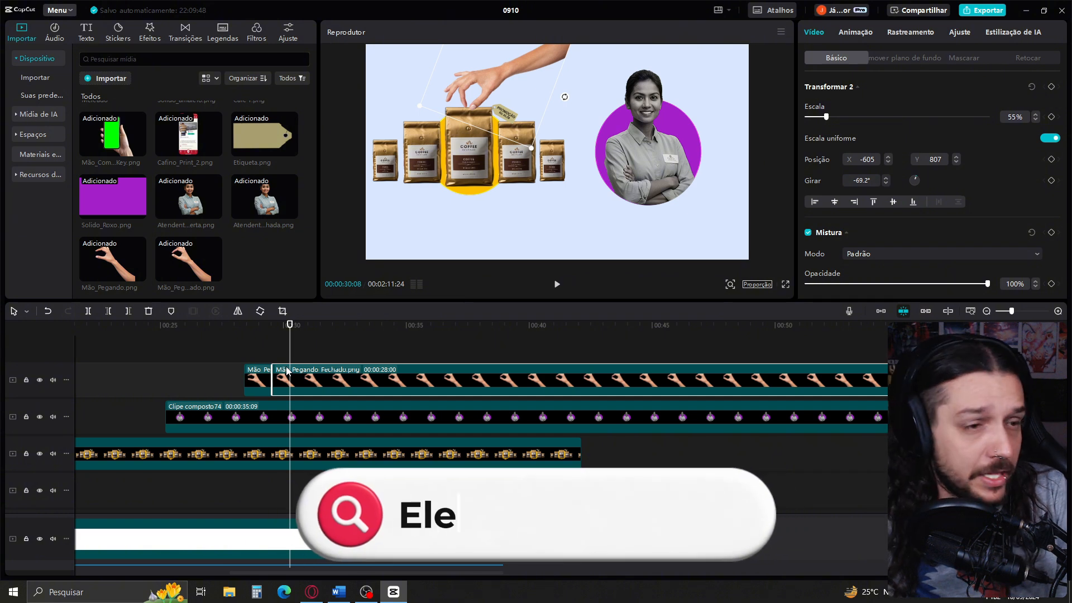
Keyframe the attendant compound clip from 00:00:30:08 so she drops straight down out of the frame, and preview her exit
click(345, 420)
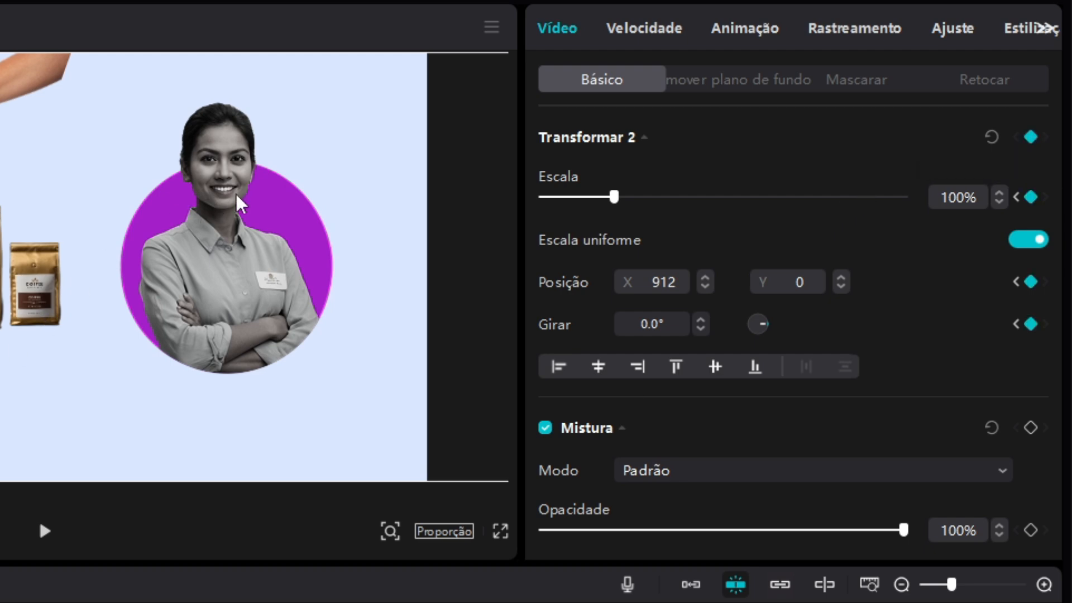
drag(226, 190, 265, 443)
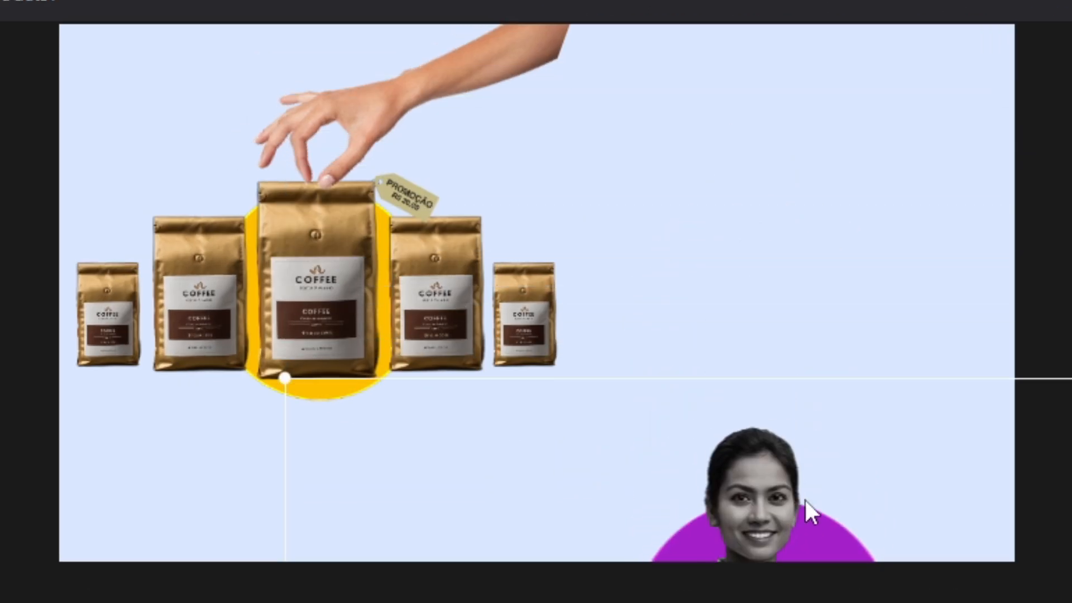
drag(805, 500, 813, 602)
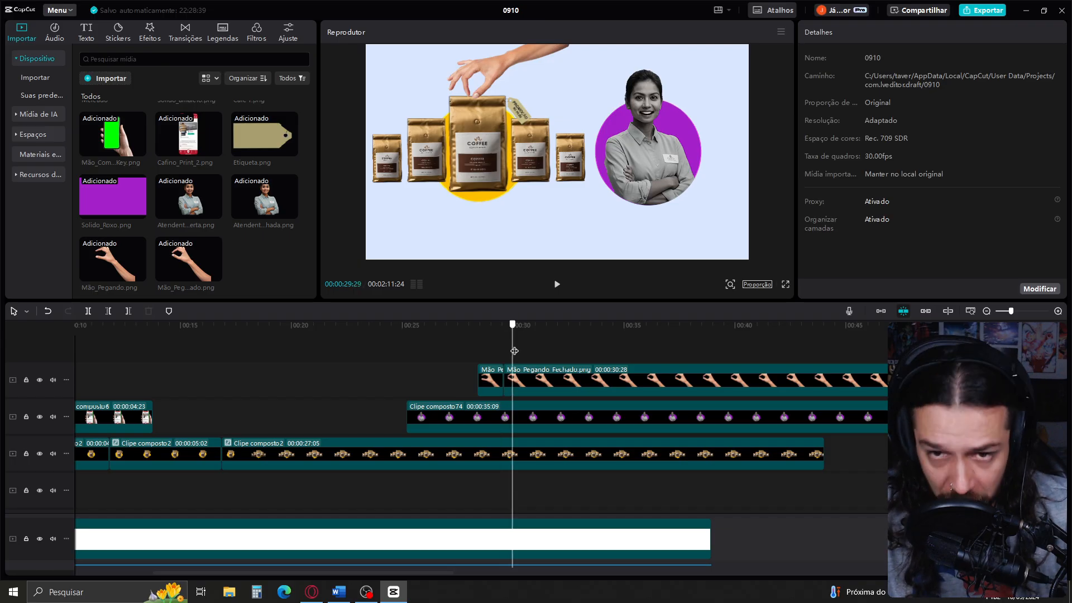
drag(514, 351, 524, 351)
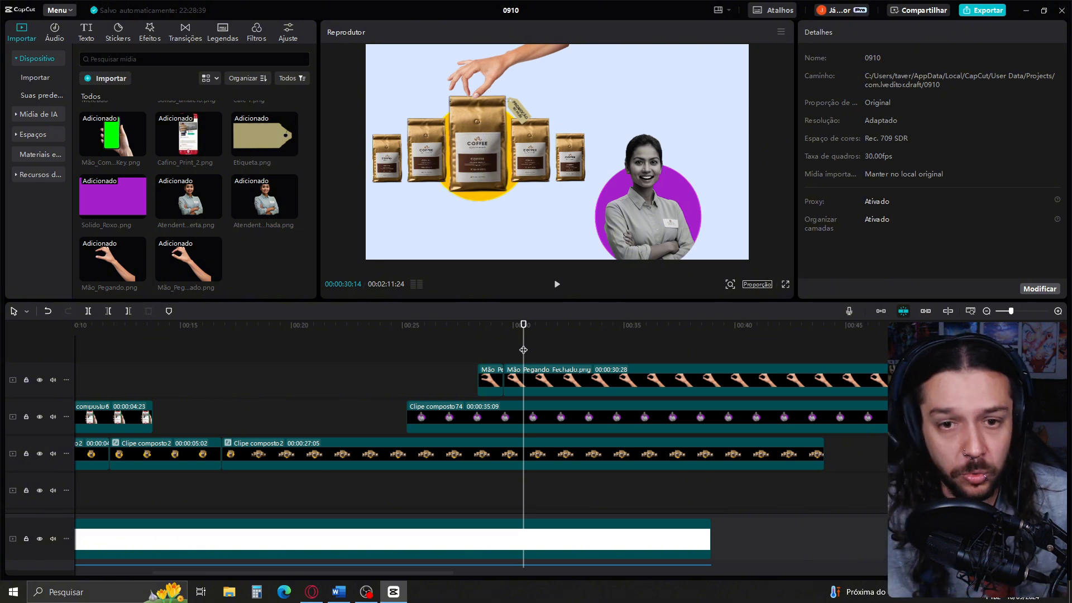
Split the coffee compound clip at 00:00:30:08, on the keyframe where the attendant's exit starts
click(546, 431)
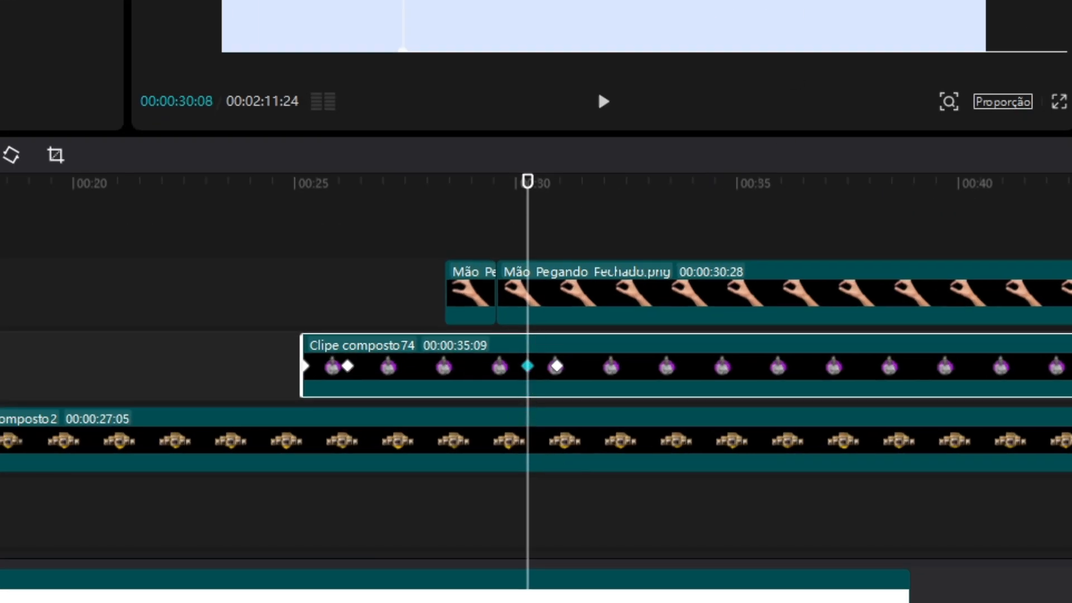
click(539, 441)
key(ctrl+b)
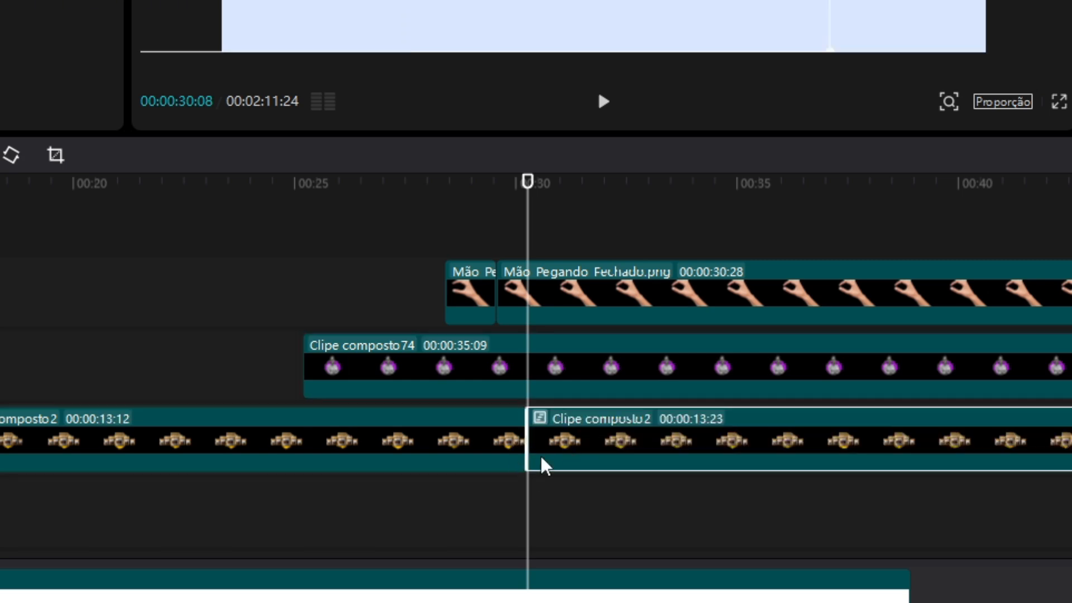
Open the second coffee compound segment and add Transform keyframes to the four smaller coffee bags at 00:00:22:17, where the segment starts
double_click(617, 453)
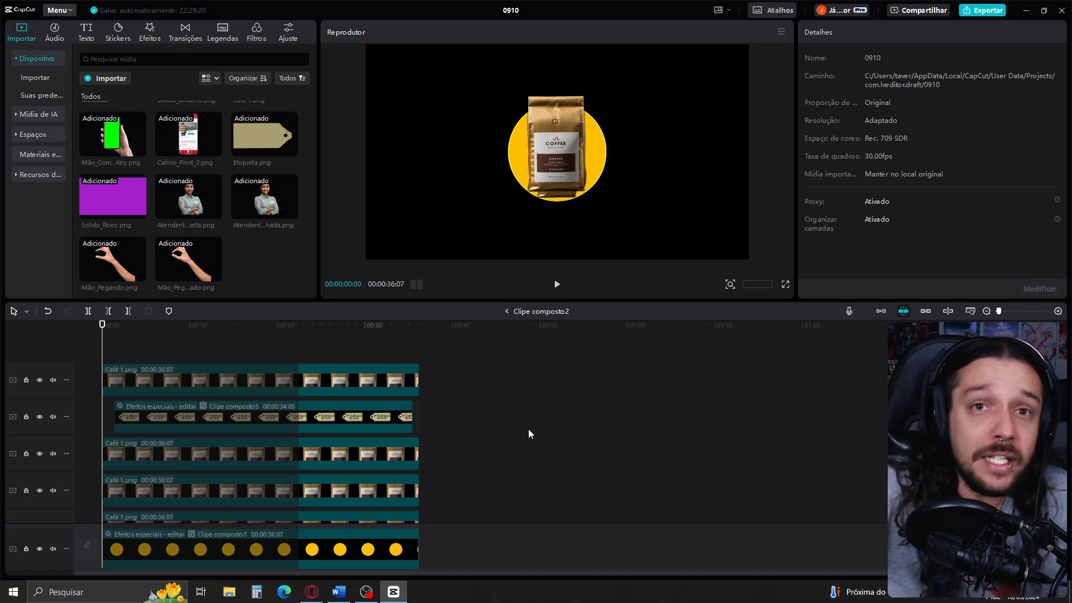
scroll(522, 433, down, 1)
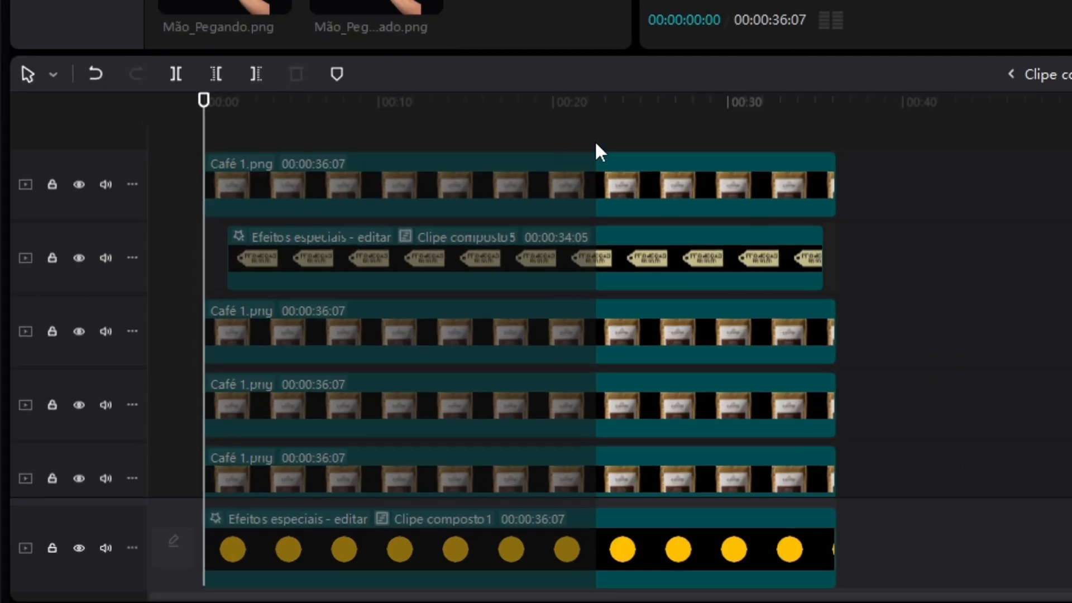
scroll(607, 152, up, 2)
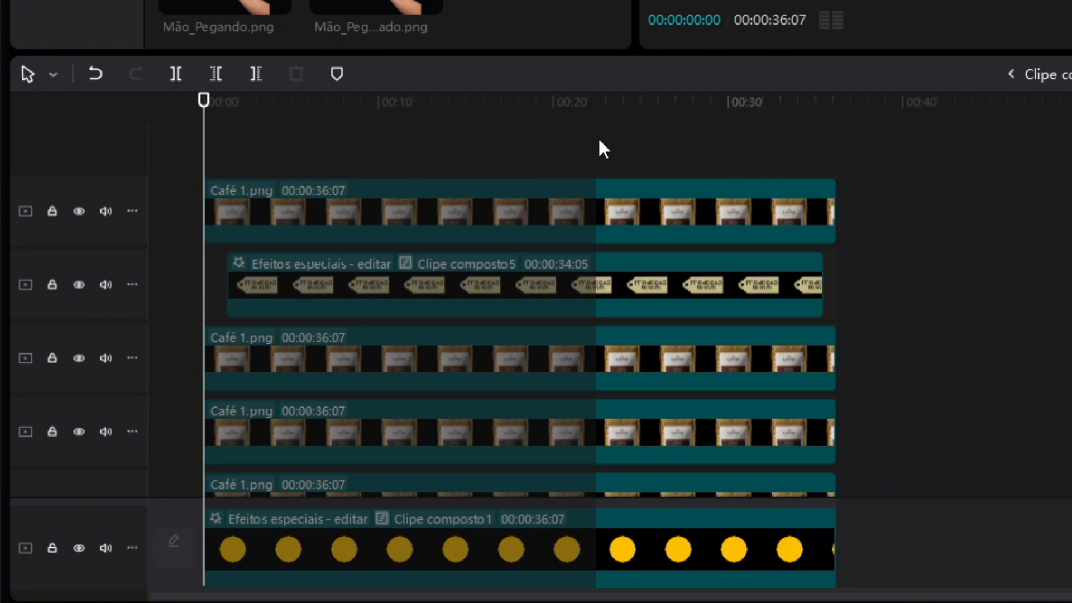
scroll(612, 196, down, 4)
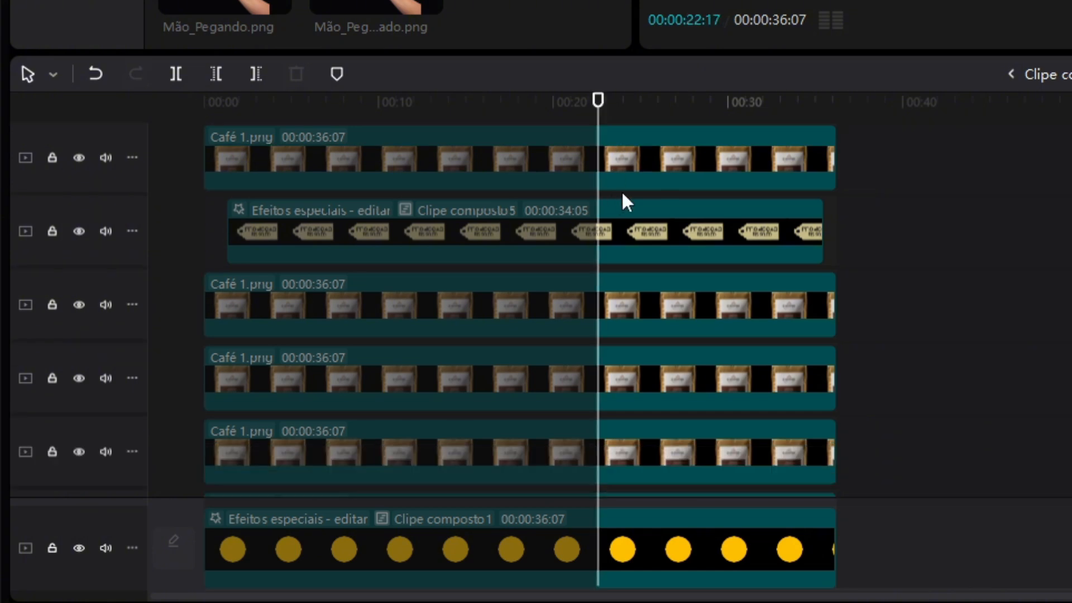
scroll(623, 193, down, 4)
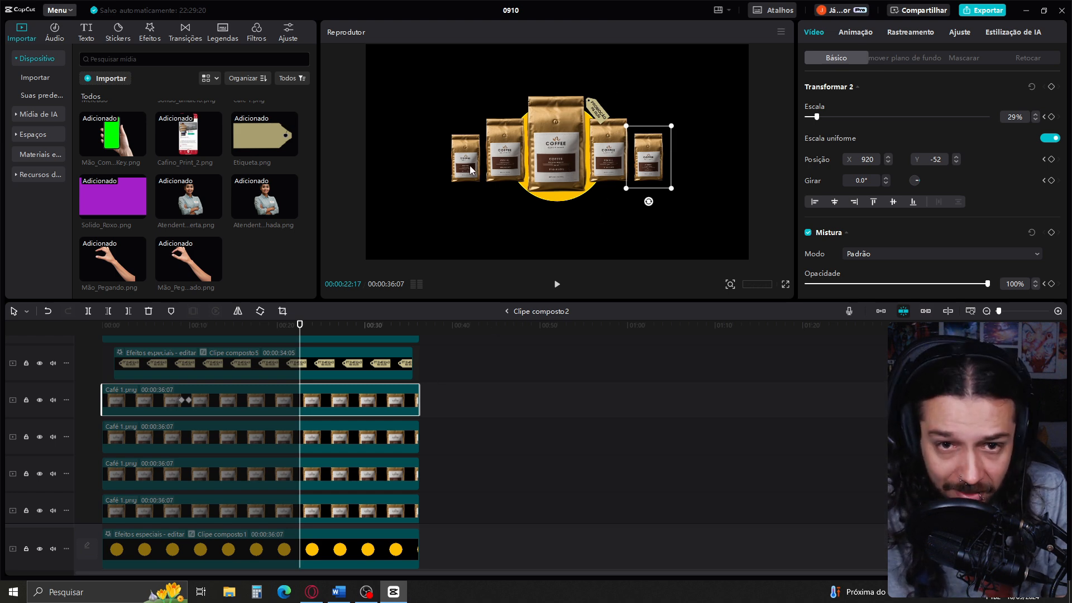
click(1051, 87)
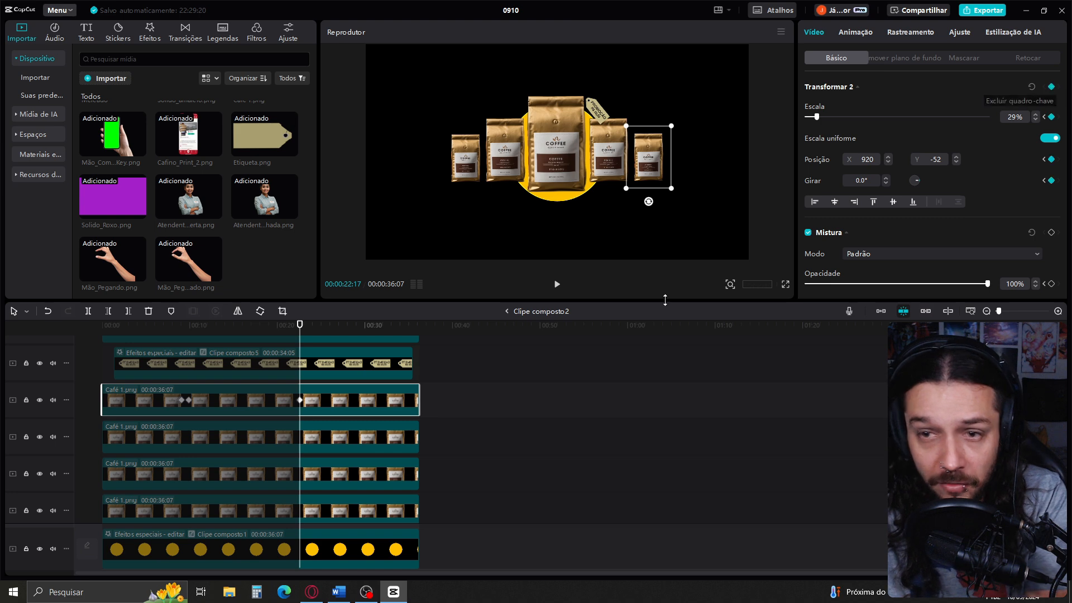
click(384, 435)
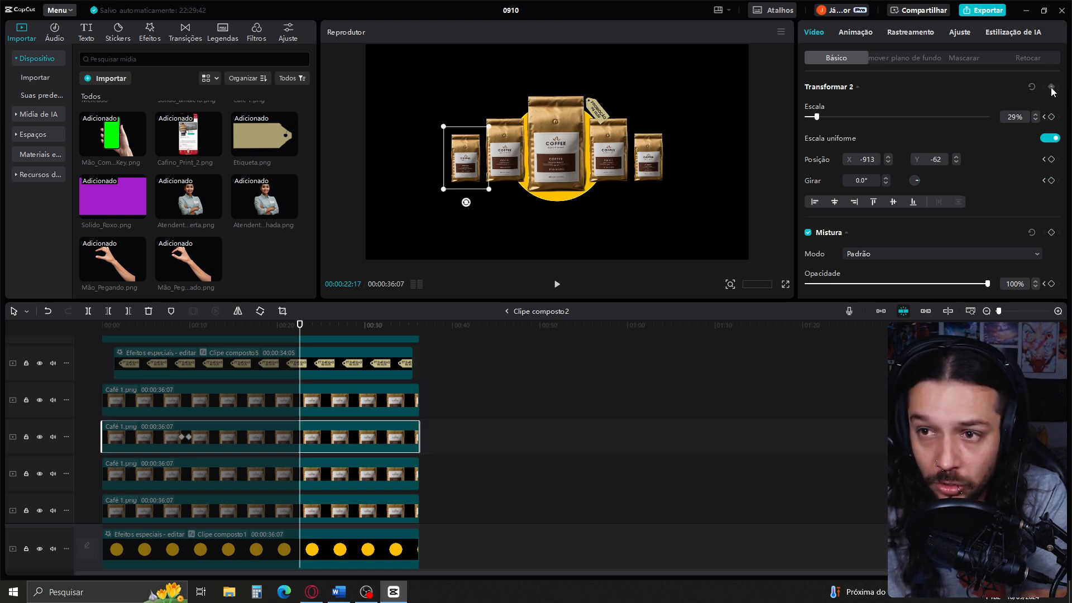
click(1051, 87)
click(312, 512)
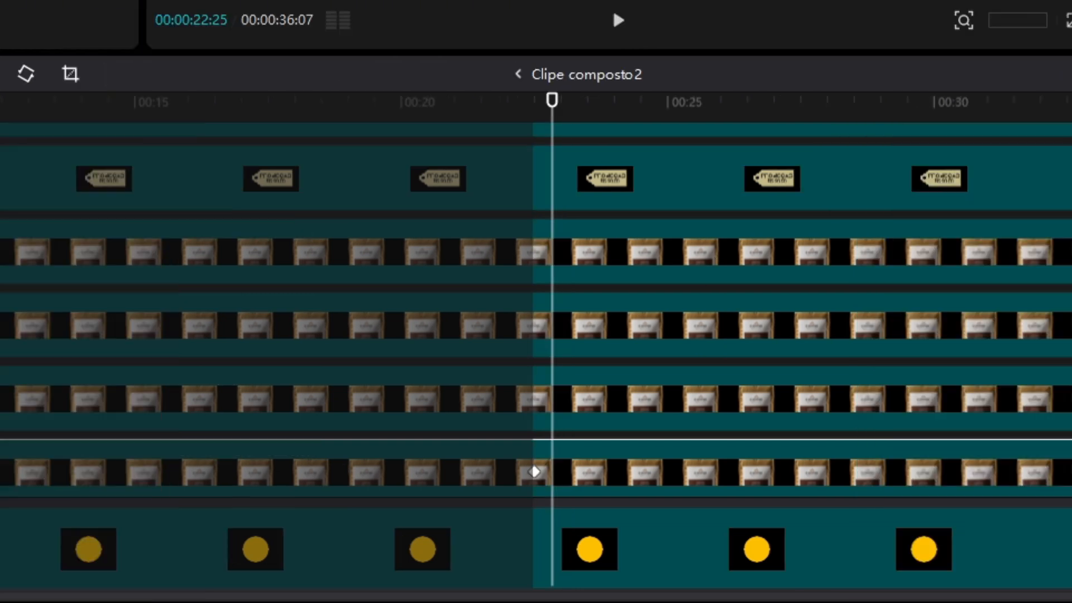
Add second Transform keyframes to the four smaller coffee bags at 00:00:23:05
key(shift+Right)
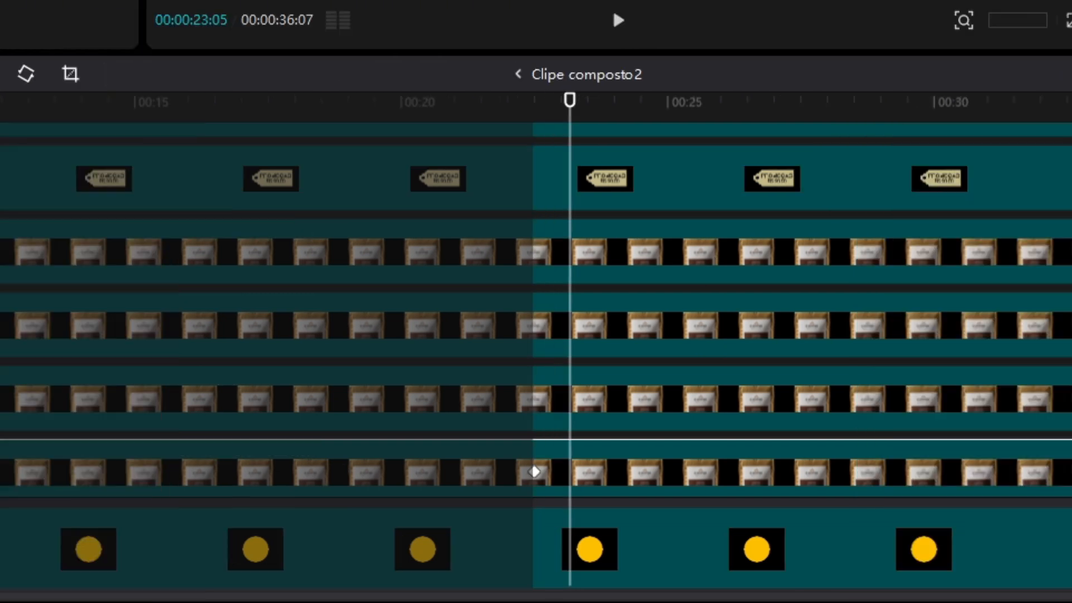
click(941, 387)
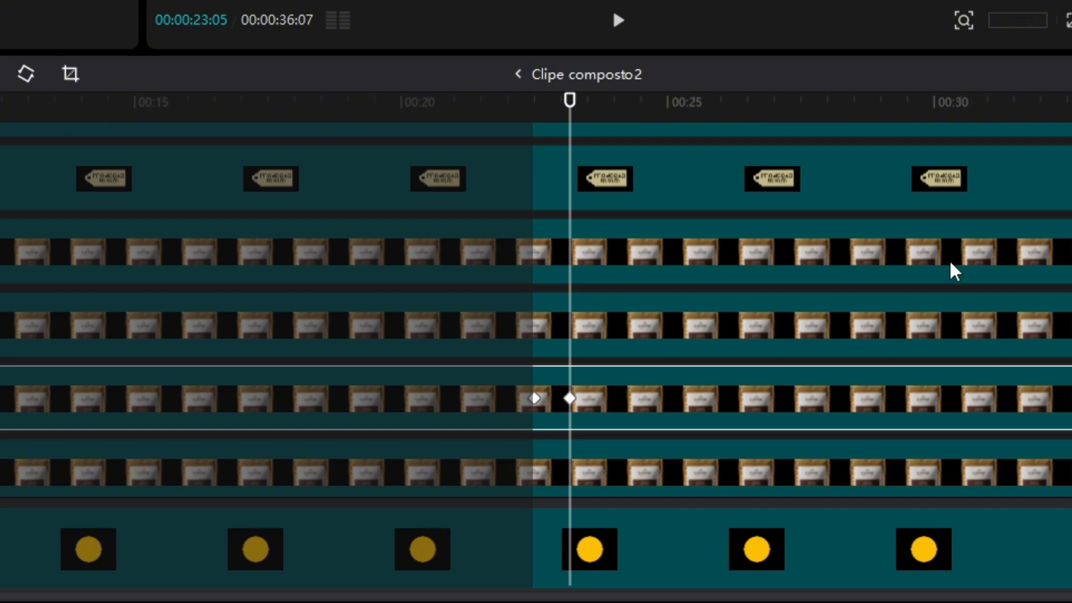
click(954, 326)
click(652, 258)
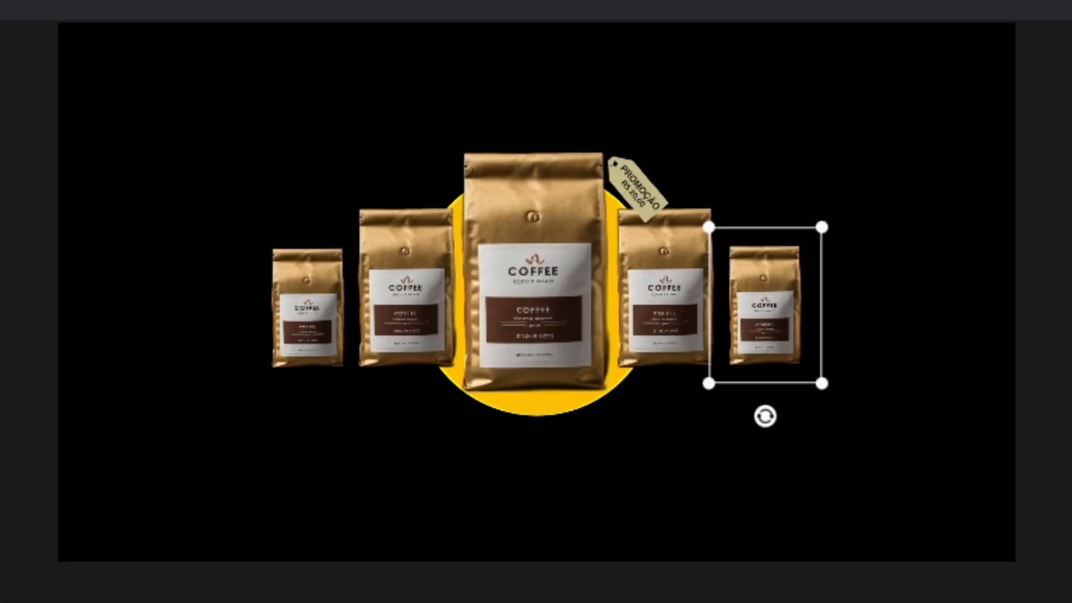
Tilt the smaller coffee bags and move them below the frame at their second keyframes
drag(766, 416, 795, 414)
key(shift)
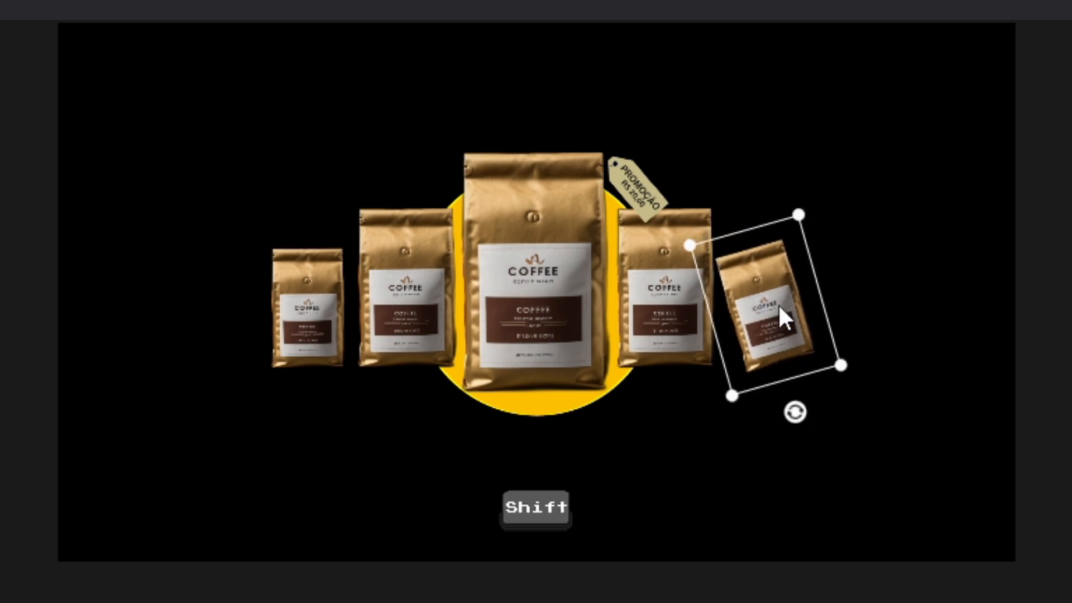
drag(775, 304, 774, 602)
drag(774, 602, 773, 602)
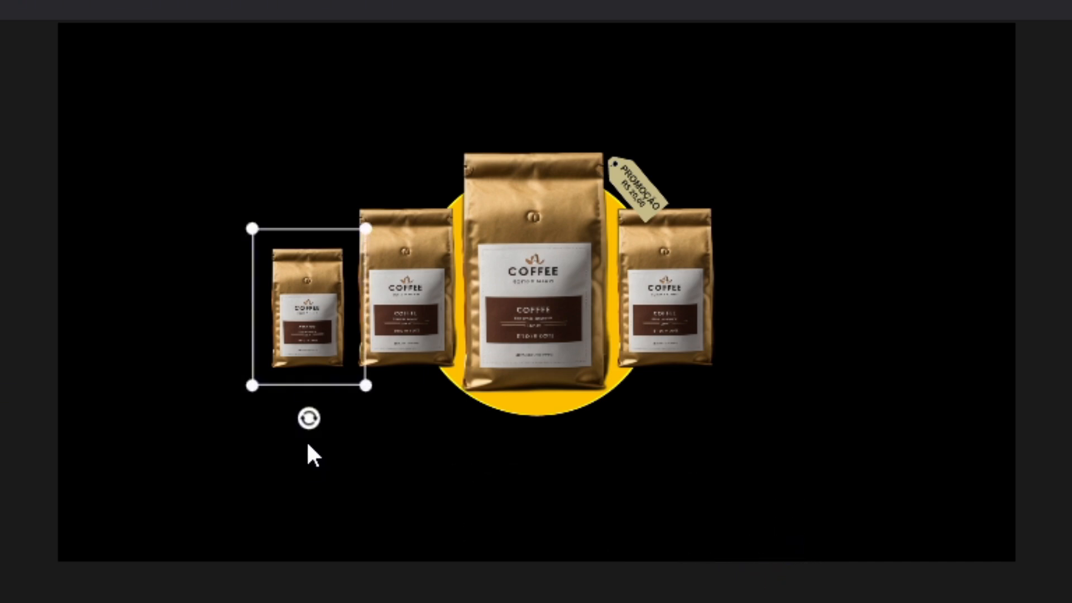
drag(311, 423, 287, 430)
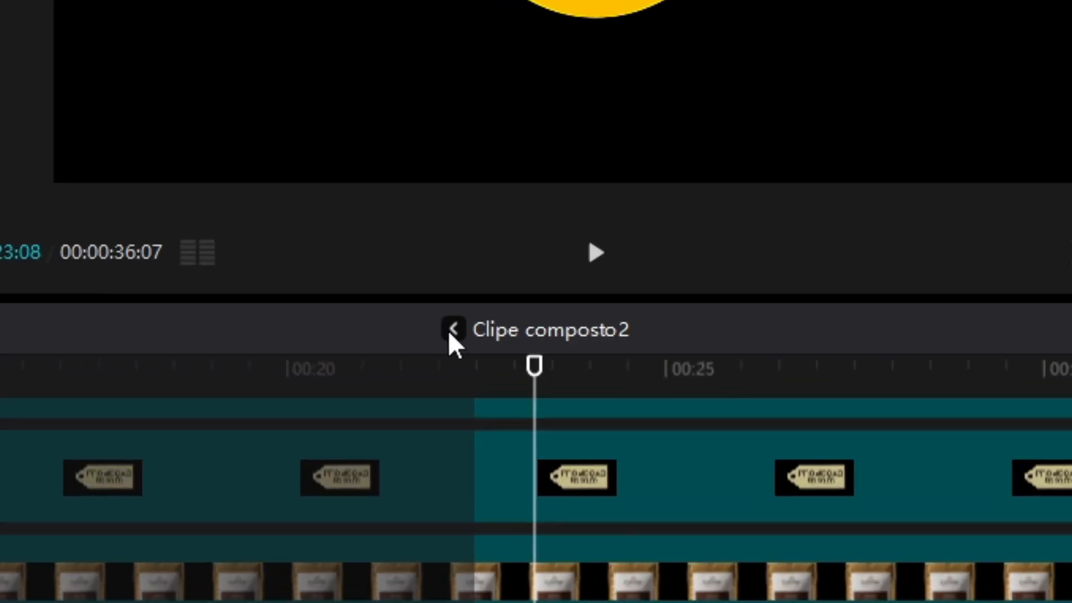
Return to the main timeline, play the falling bags and trim the end of the attendant clip at 00:00:31:08
click(510, 330)
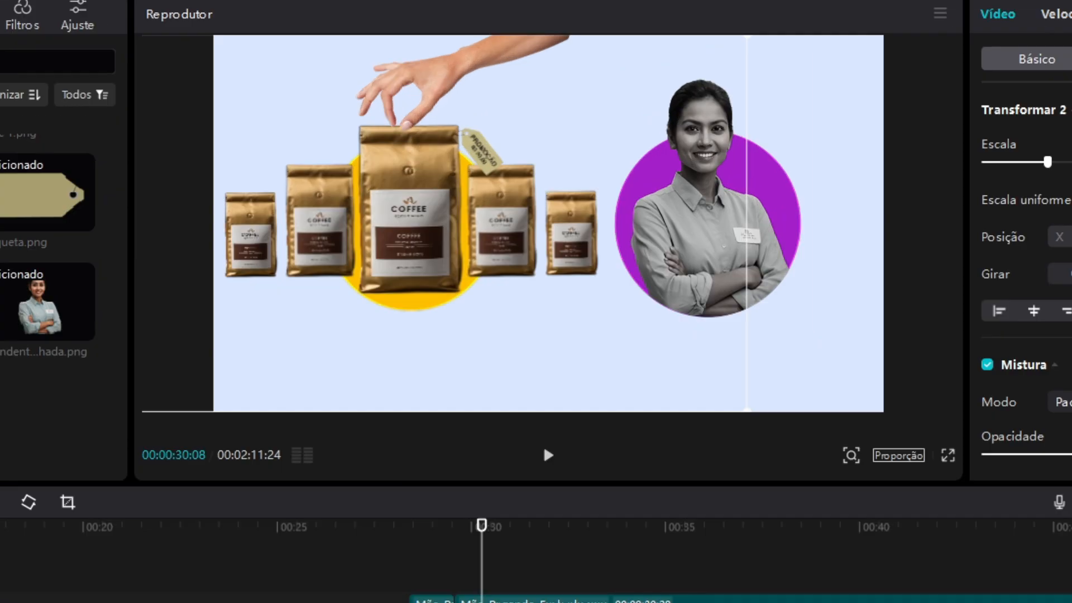
key(space)
key(space)
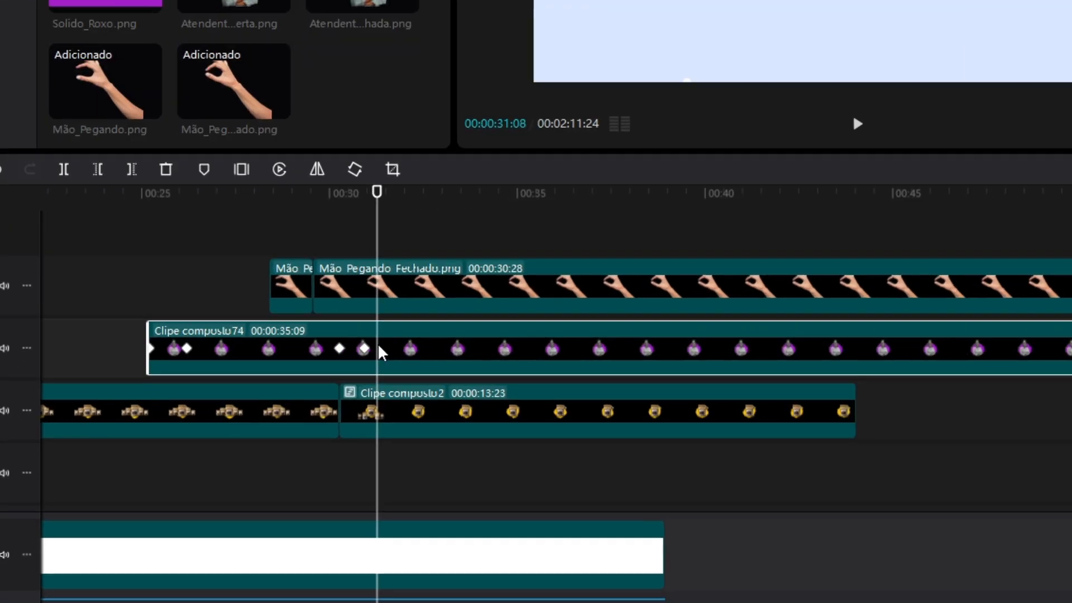
key(w)
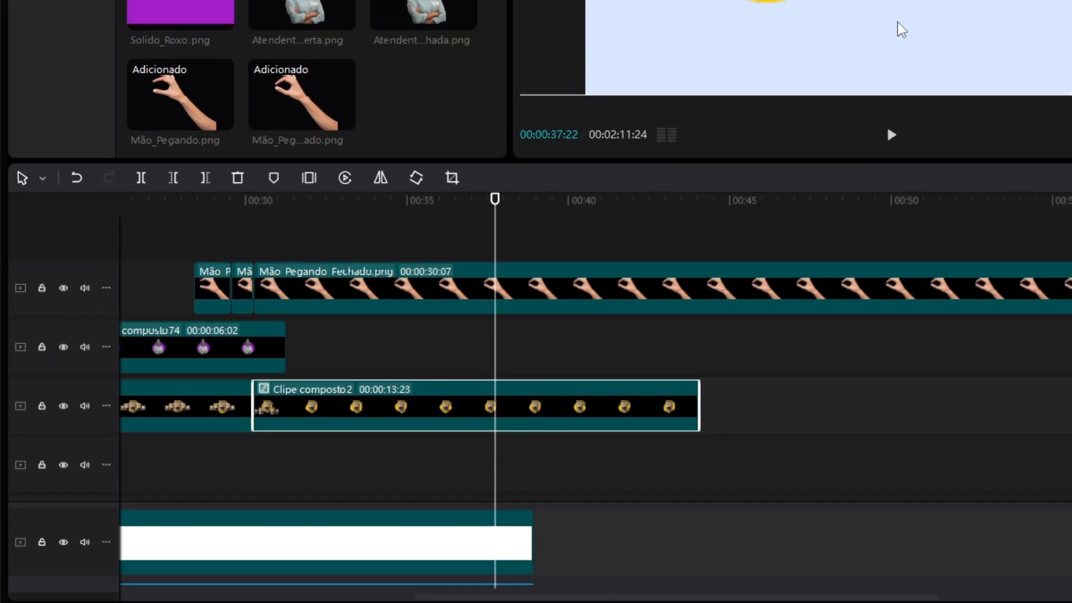
Combine the last Mão_Pegando_Fechado.png segment and the second coffee segment into one compound clip
drag(426, 339, 577, 276)
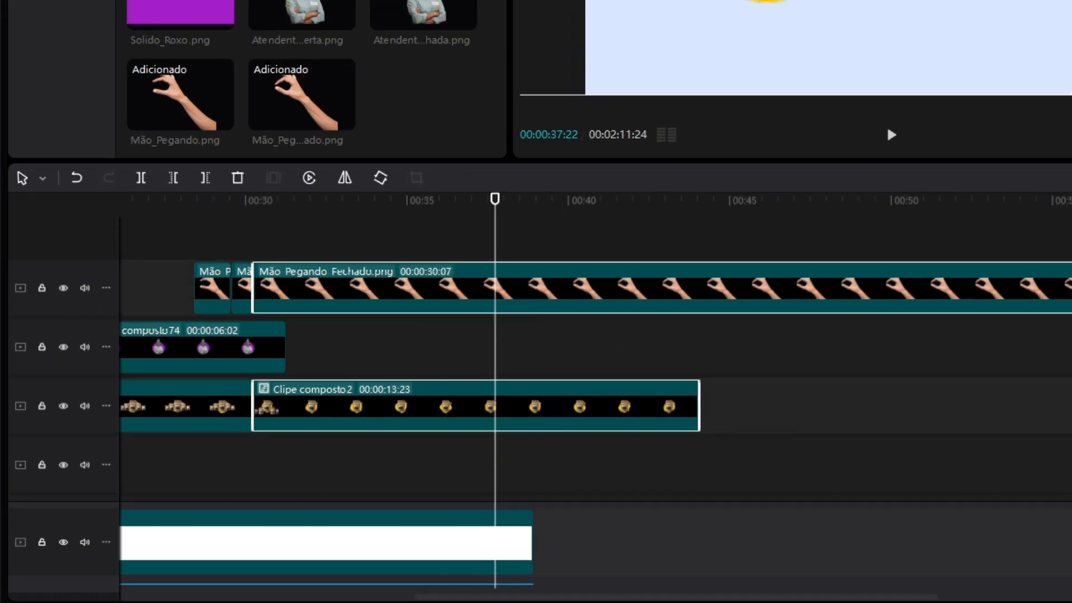
right_click(522, 283)
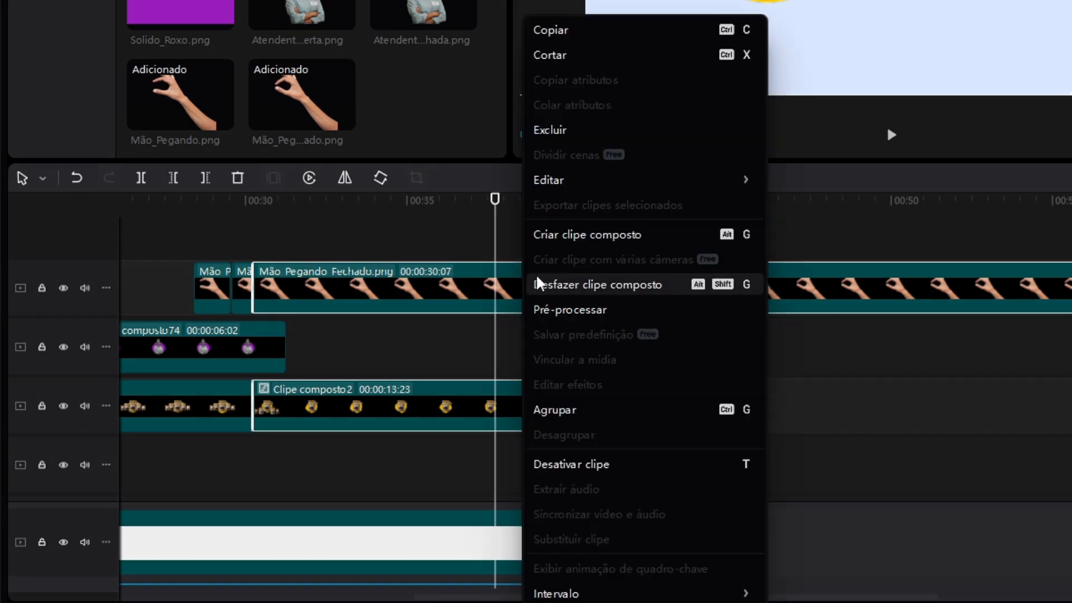
click(570, 235)
Move the hand-and-coffee compound clip horizontally to the middle of the frame at its second keyframe, and preview the slide
drag(508, 119, 595, 126)
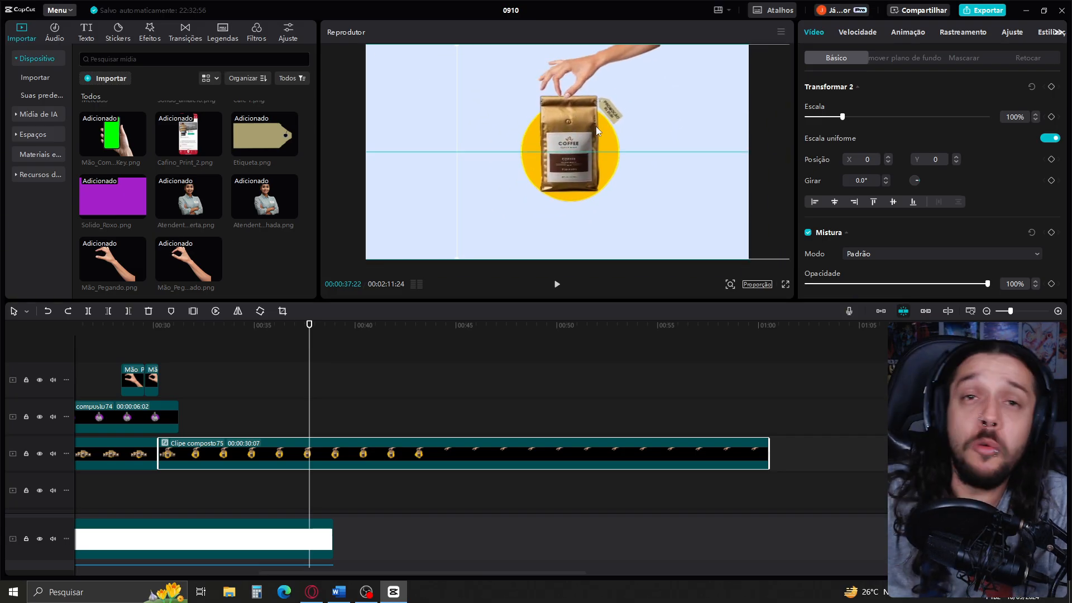
key(ctrl+z)
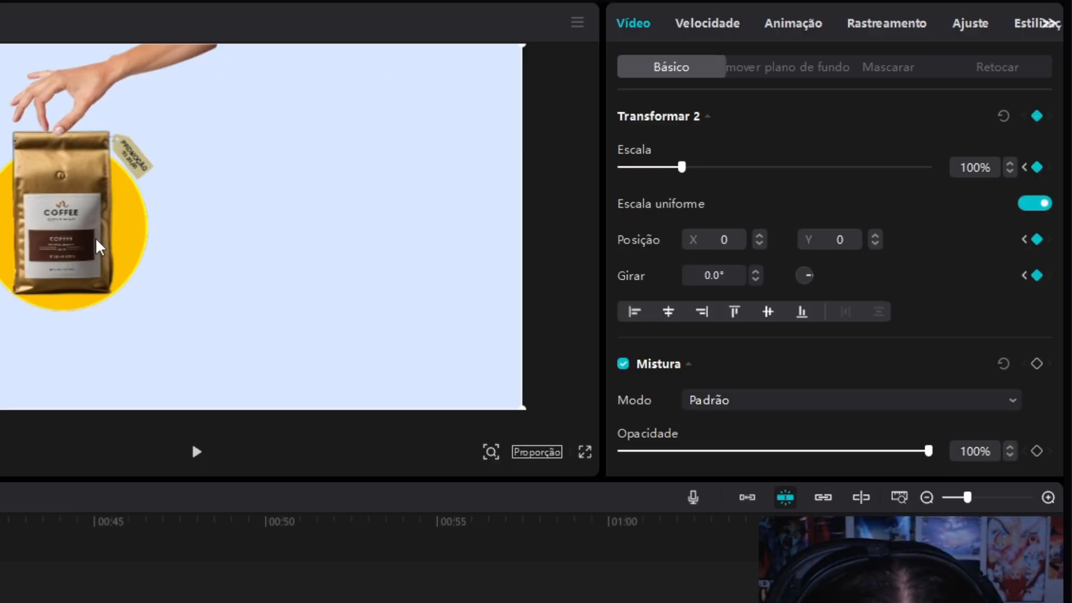
drag(99, 246, 191, 246)
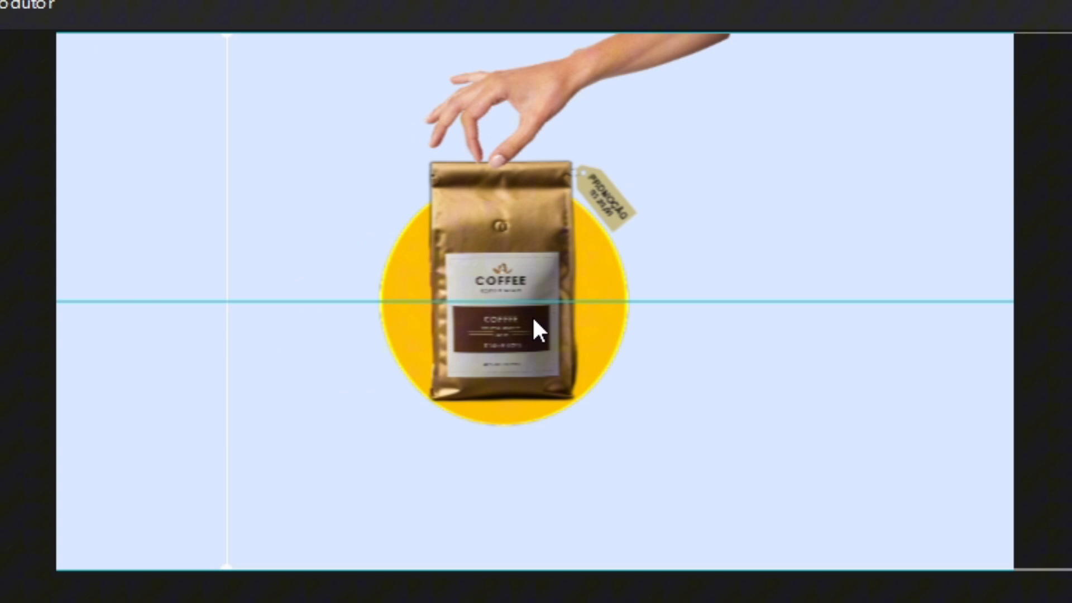
drag(533, 320, 551, 319)
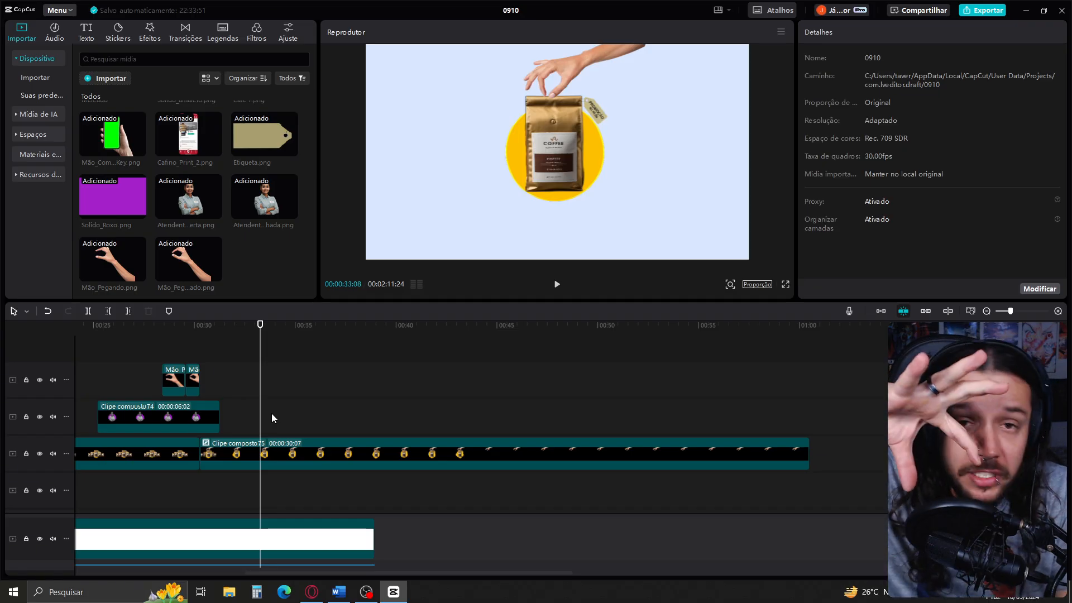
Split the hand-and-coffee compound clip at 00:00:33:07, shortly after its second keyframe
click(247, 454)
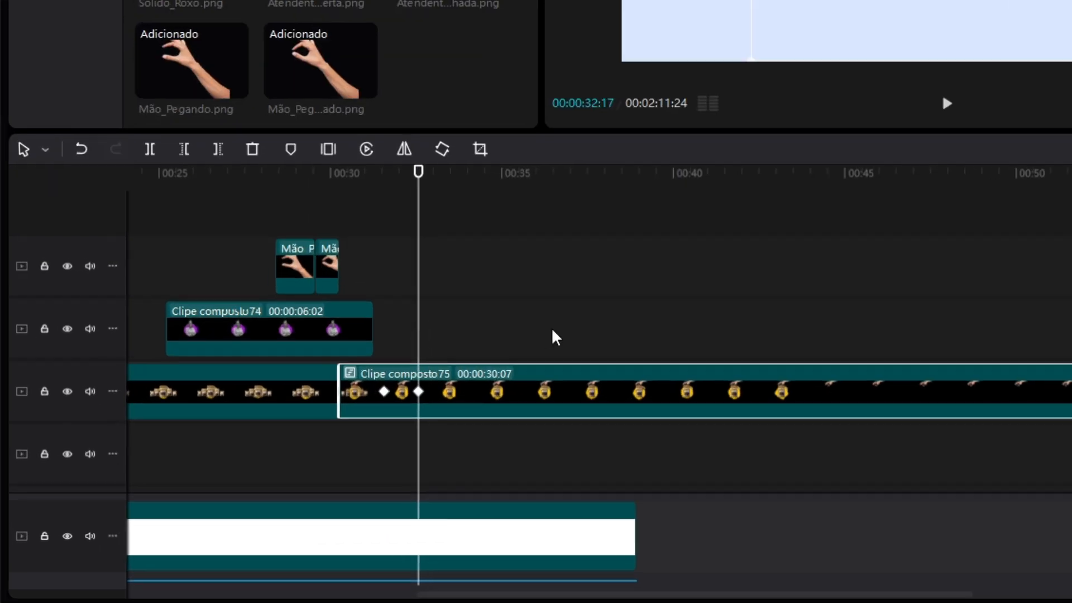
key(shift+Right)
key(shift+Right)
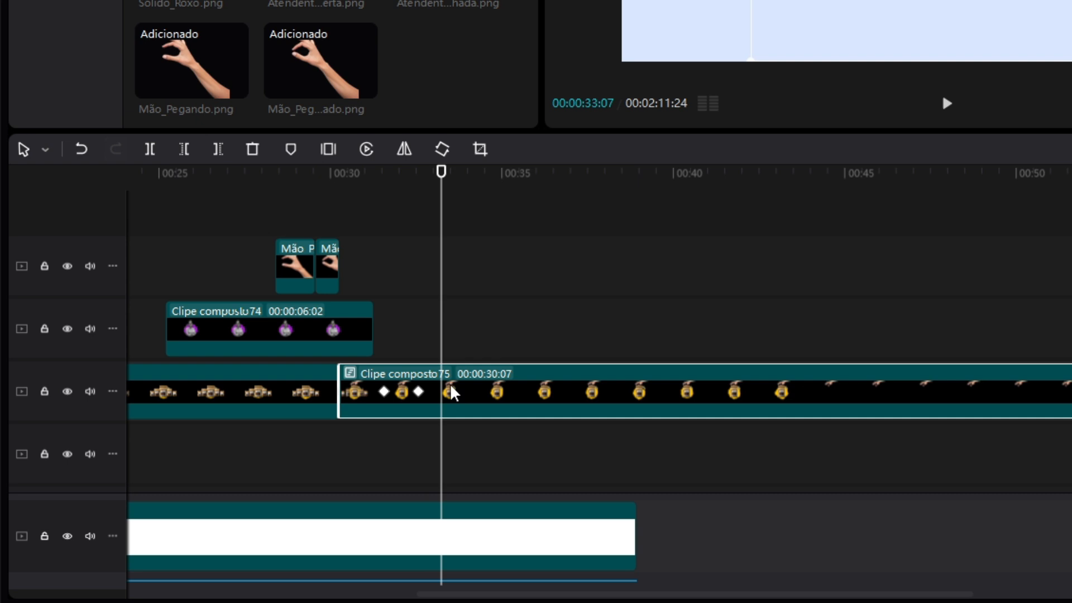
key(ctrl+b)
Open the second hand-and-coffee compound segment and split its Mão_Pegando_Fechado.png clip at 00:00:02:29
double_click(499, 393)
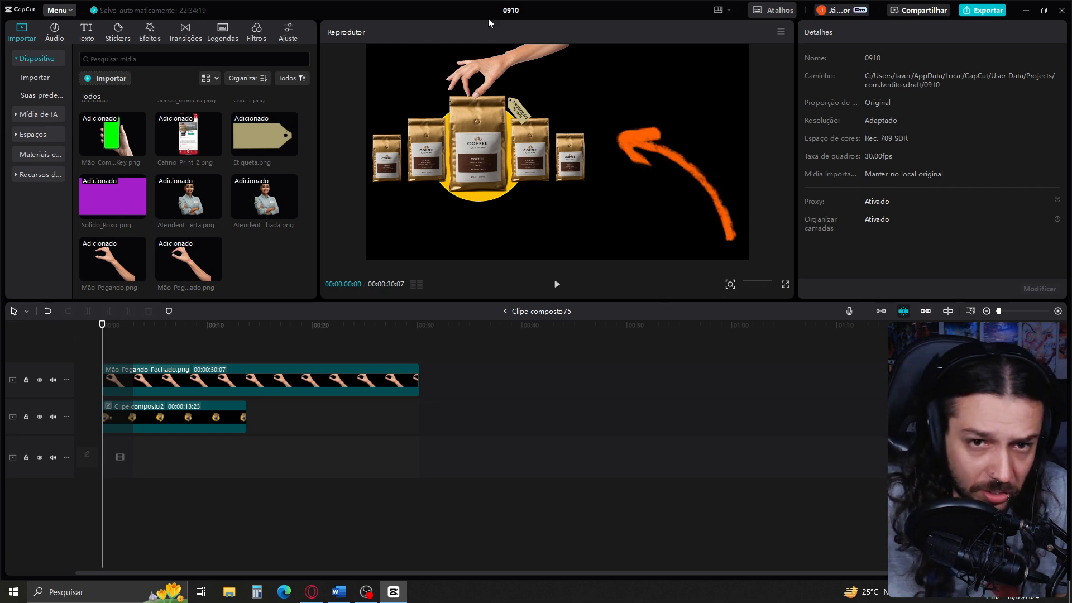
click(110, 344)
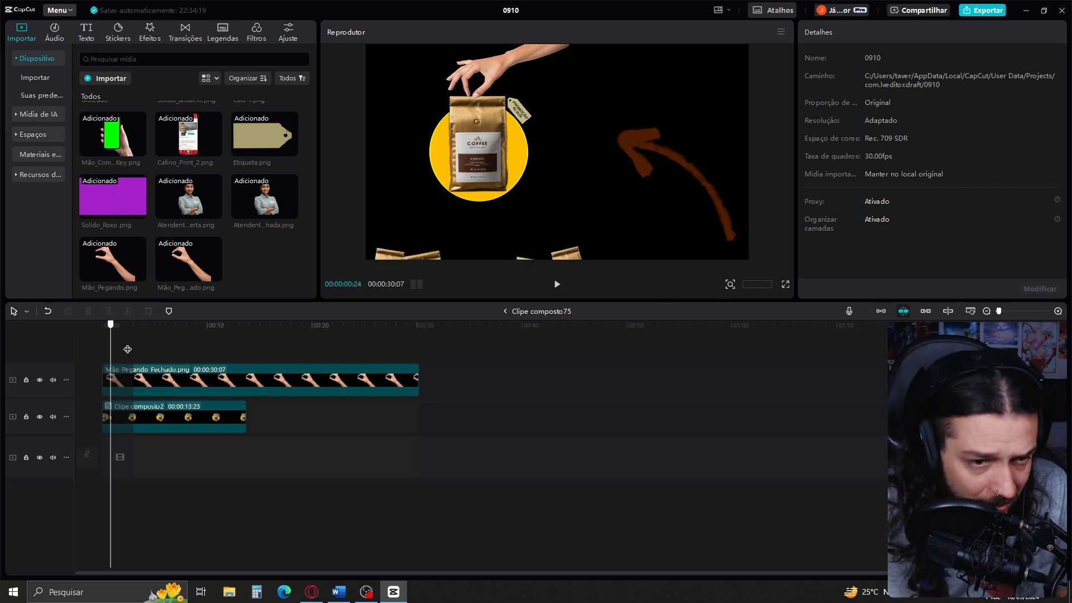
scroll(126, 348, up, 5)
drag(210, 354, 171, 353)
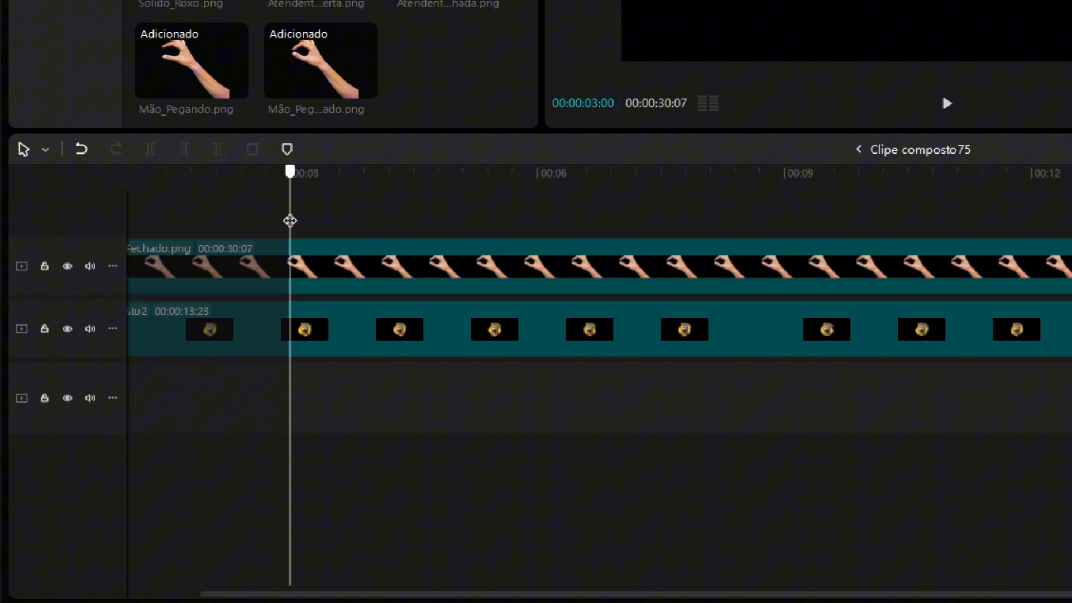
drag(290, 221, 287, 220)
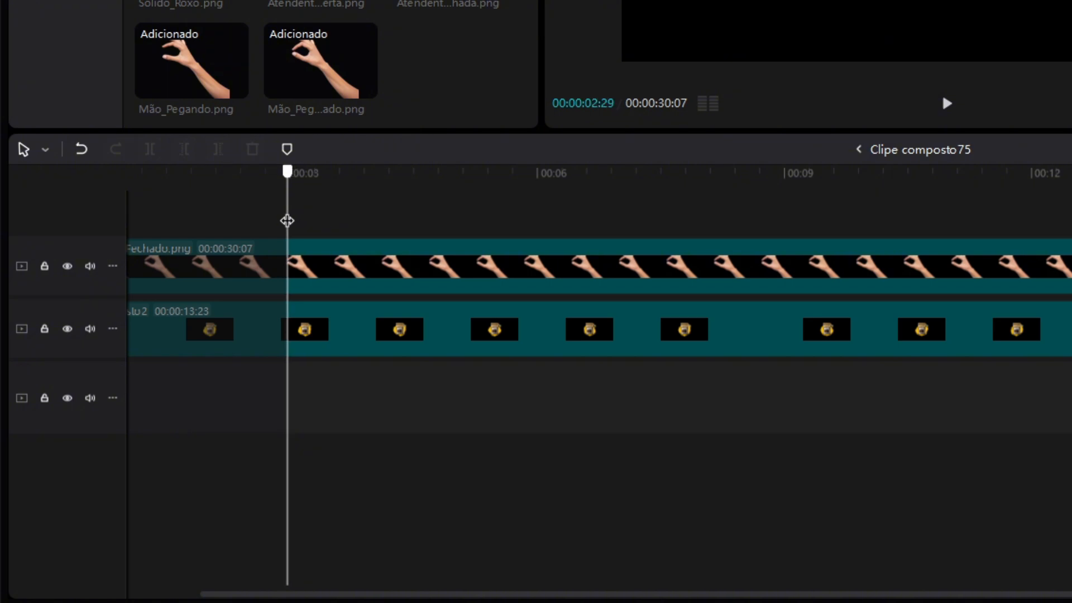
click(314, 263)
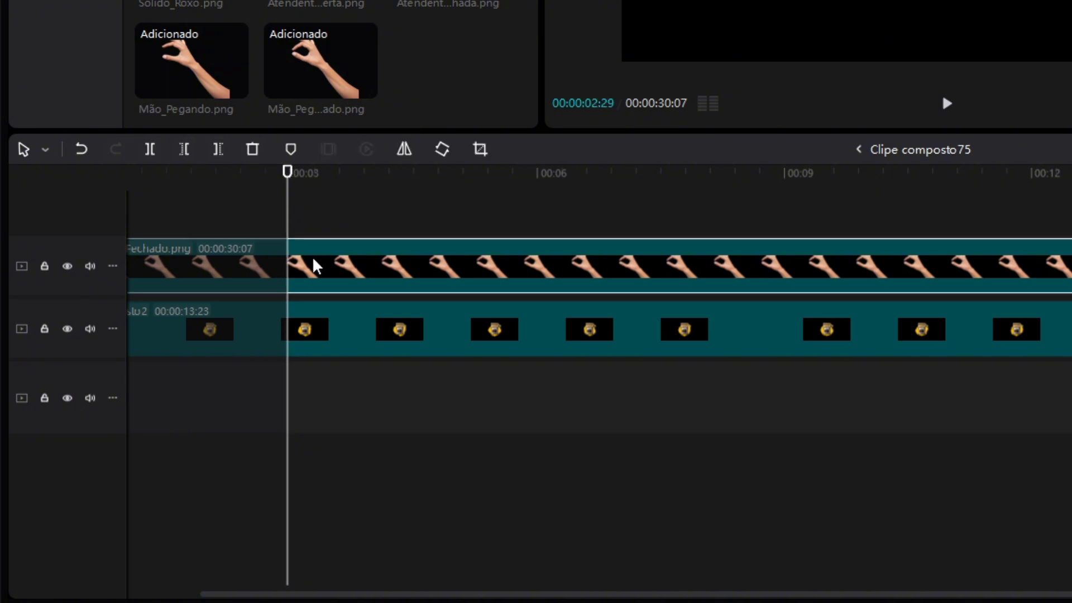
key(ctrl+b)
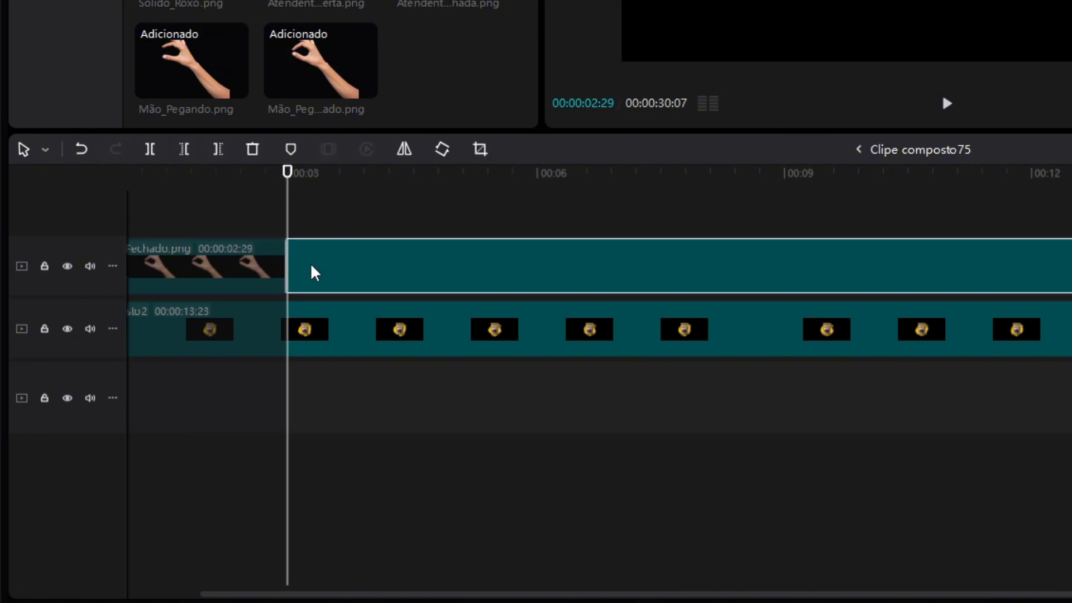
Replace the second hand segment with Mão_Pegando.png and keyframe the open hand moving up out of the frame at 00:00:03:29
drag(162, 61, 471, 288)
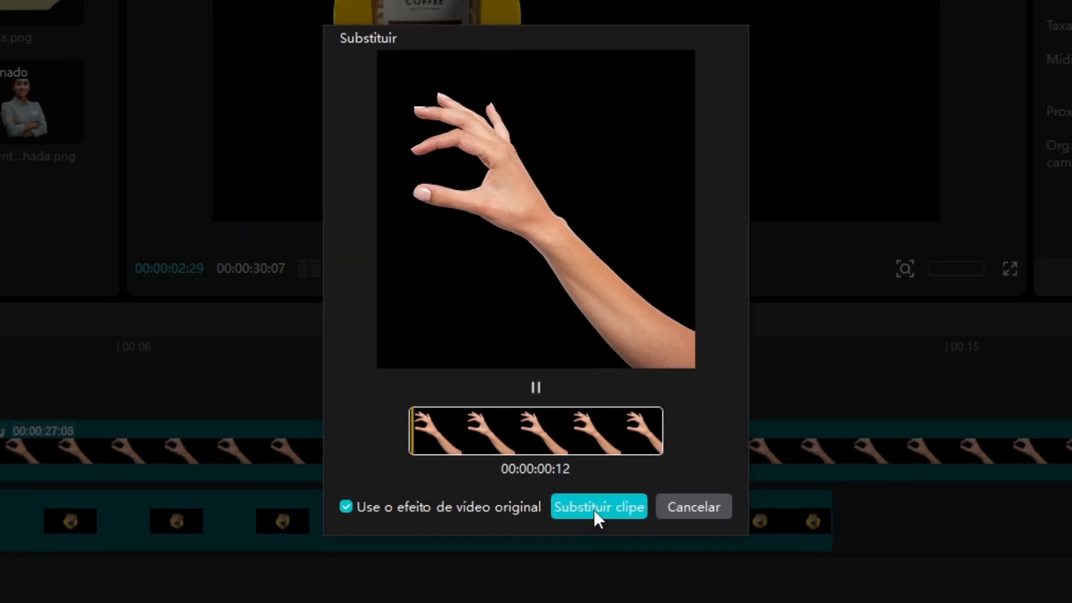
click(594, 510)
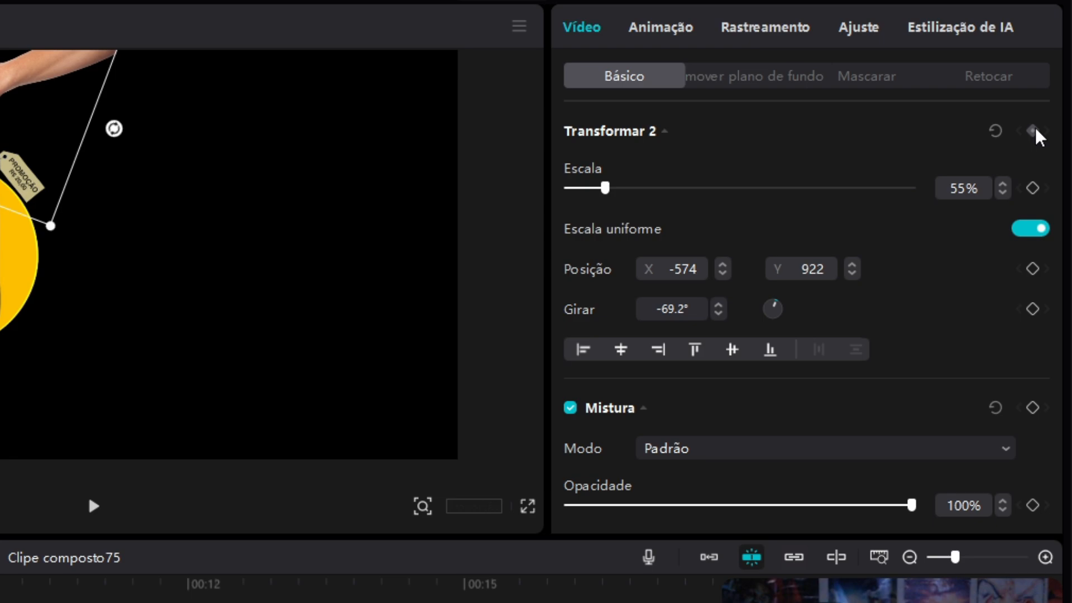
click(1034, 132)
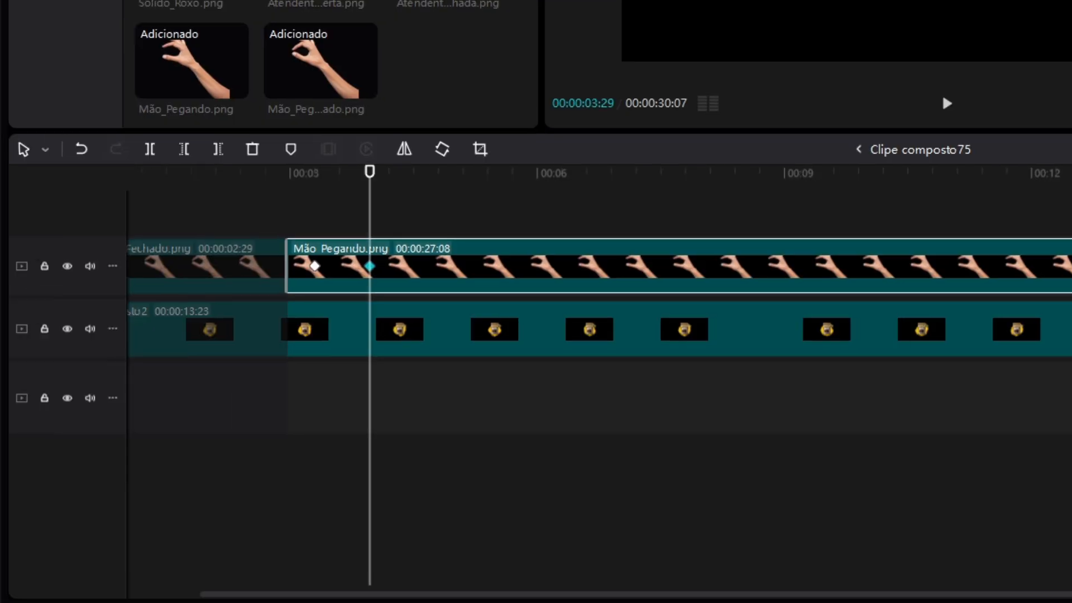
drag(289, 147, 915, 1)
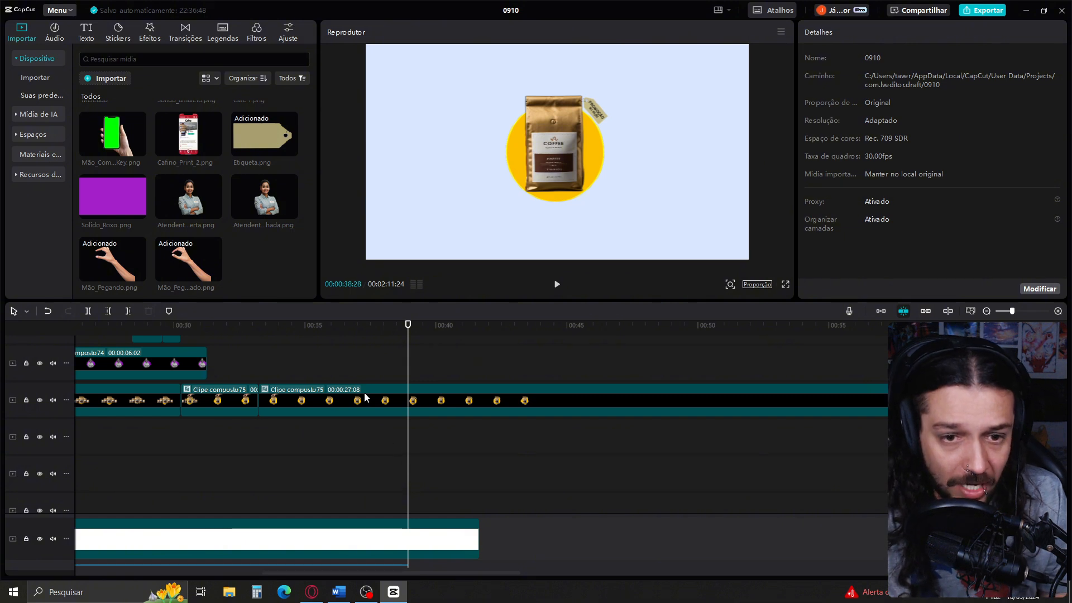
Split the hand-and-coffee compound clip at 00:00:36:21 and duplicate its last segment onto the track directly above
click(395, 407)
scroll(411, 540, down, 1)
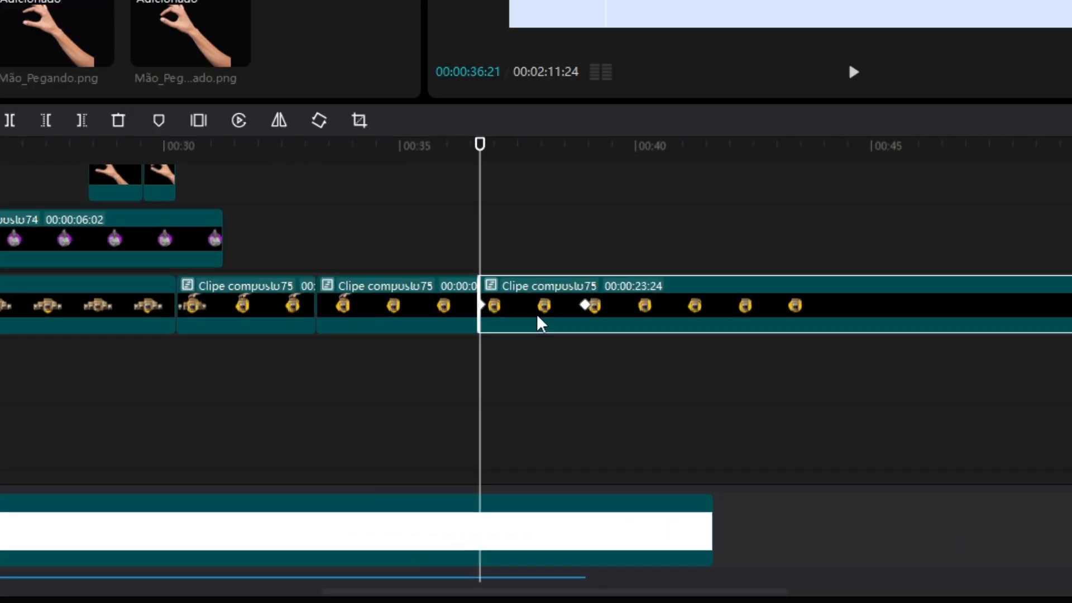
key(alt)
drag(382, 420, 384, 392)
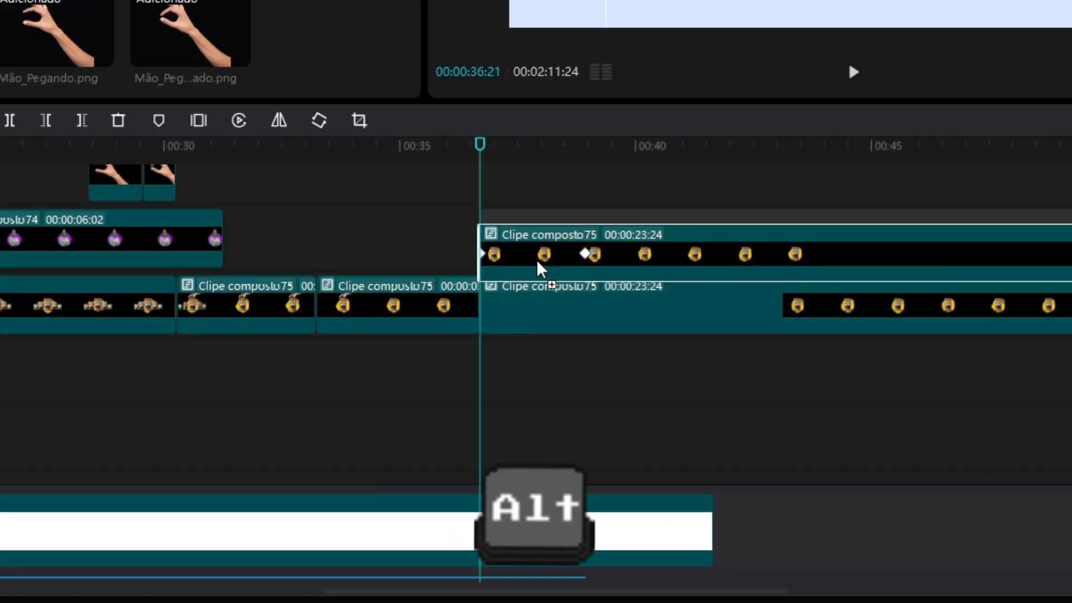
drag(540, 268, 544, 271)
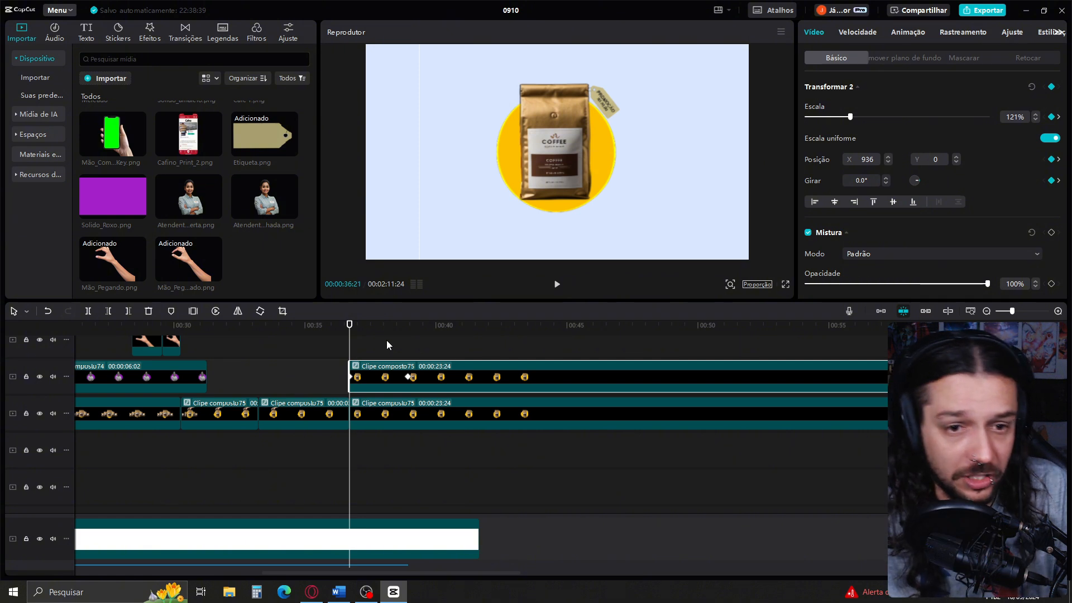
Open Clipe composto2 inside the upper duplicate and replace its topmost Café 1.png with Café 2.png, keeping the original video effect
click(386, 340)
double_click(386, 374)
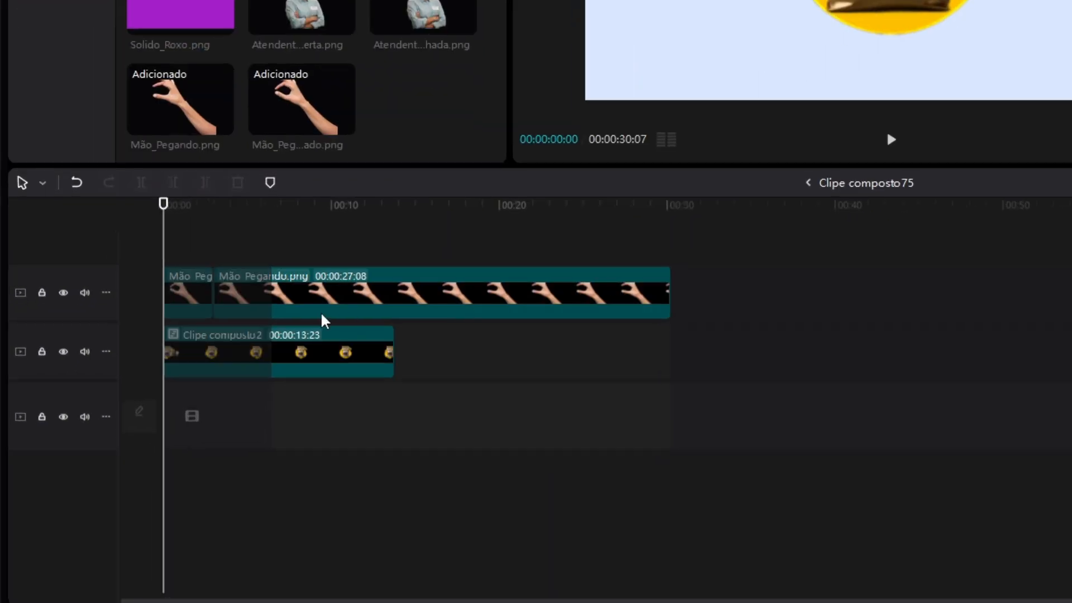
click(307, 252)
click(327, 356)
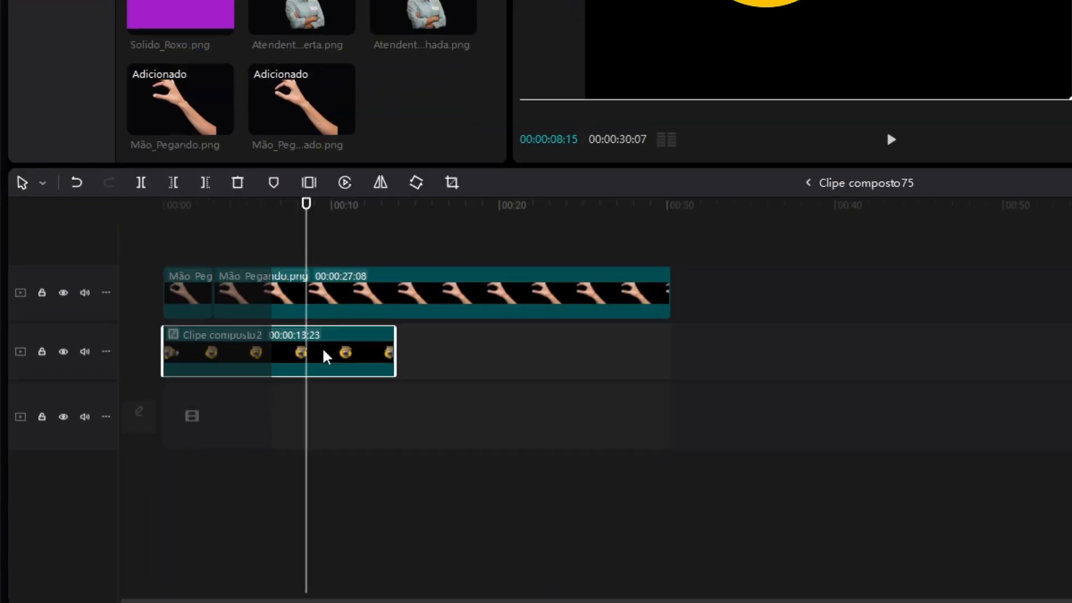
double_click(326, 356)
click(535, 252)
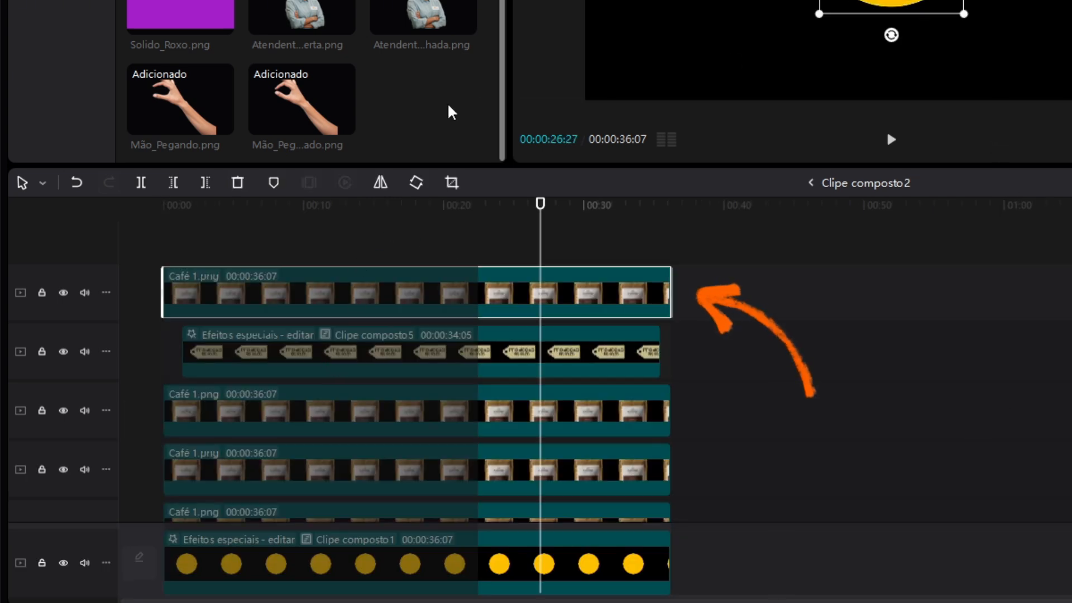
scroll(452, 113, up, 2)
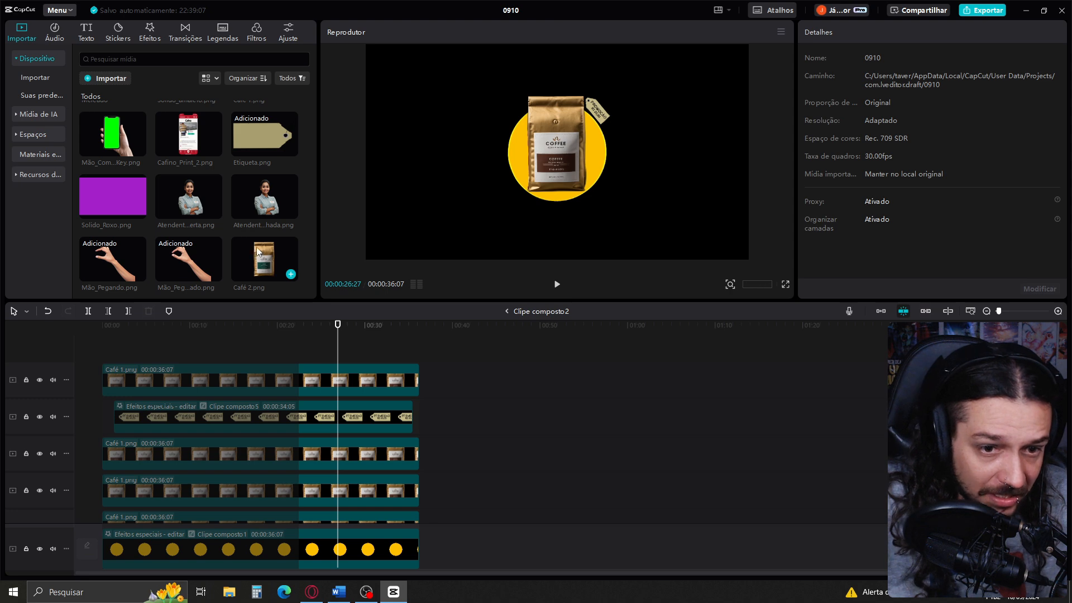
drag(258, 251, 340, 382)
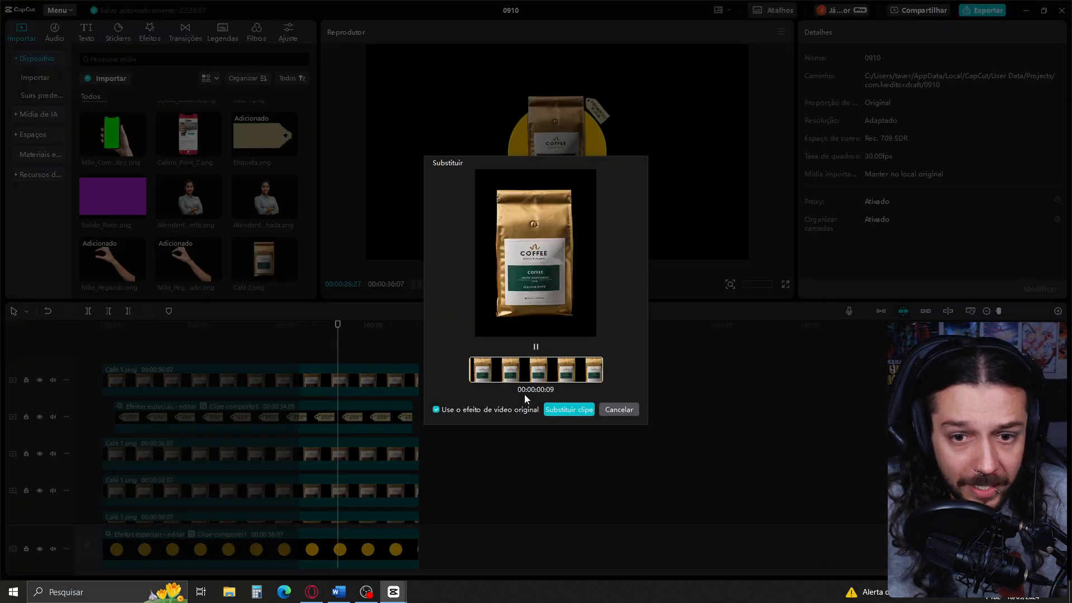
click(575, 411)
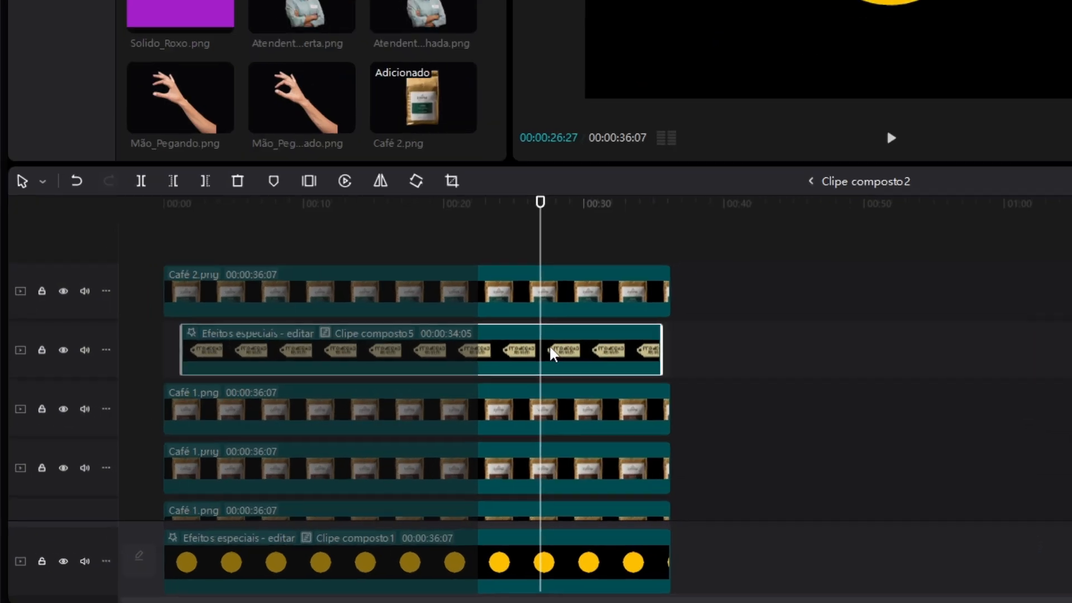
Change the price on the nested PROMOÇÃO tag to R$ 100,00 and return to the main timeline
double_click(342, 414)
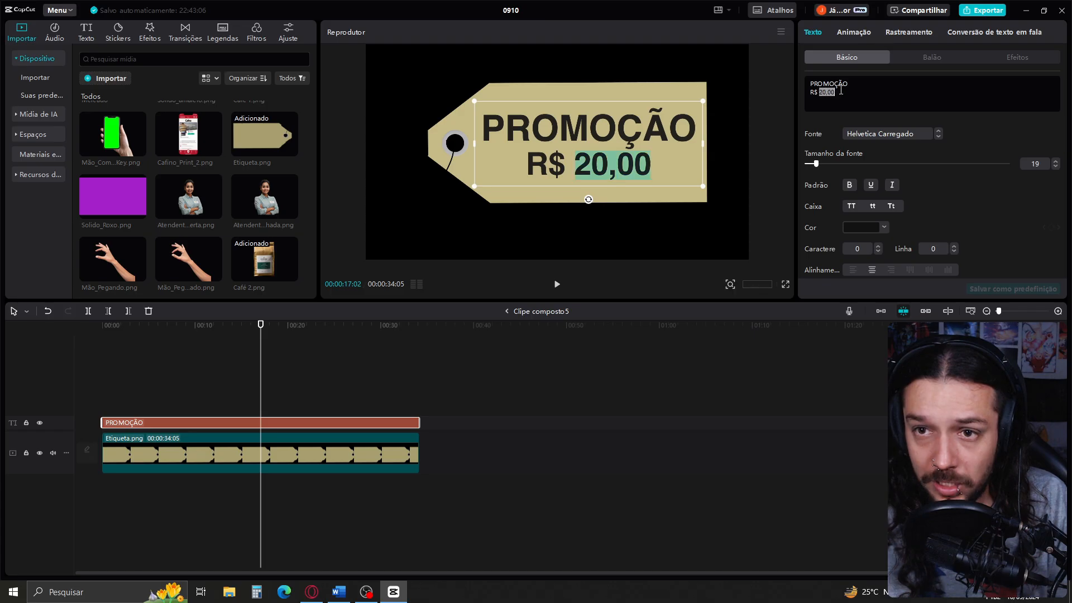
text(100,00)
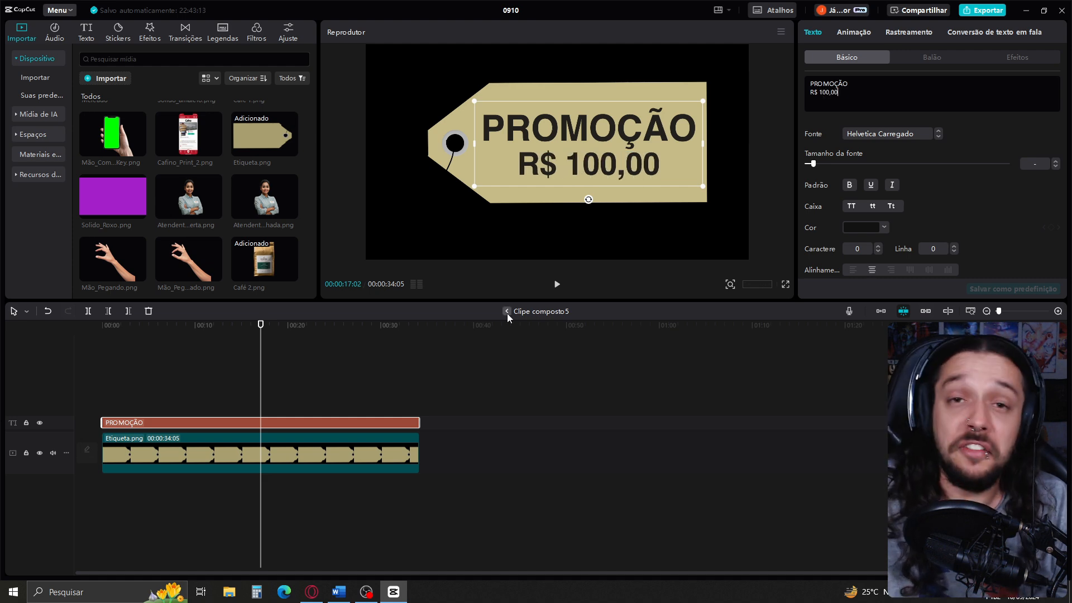
click(507, 312)
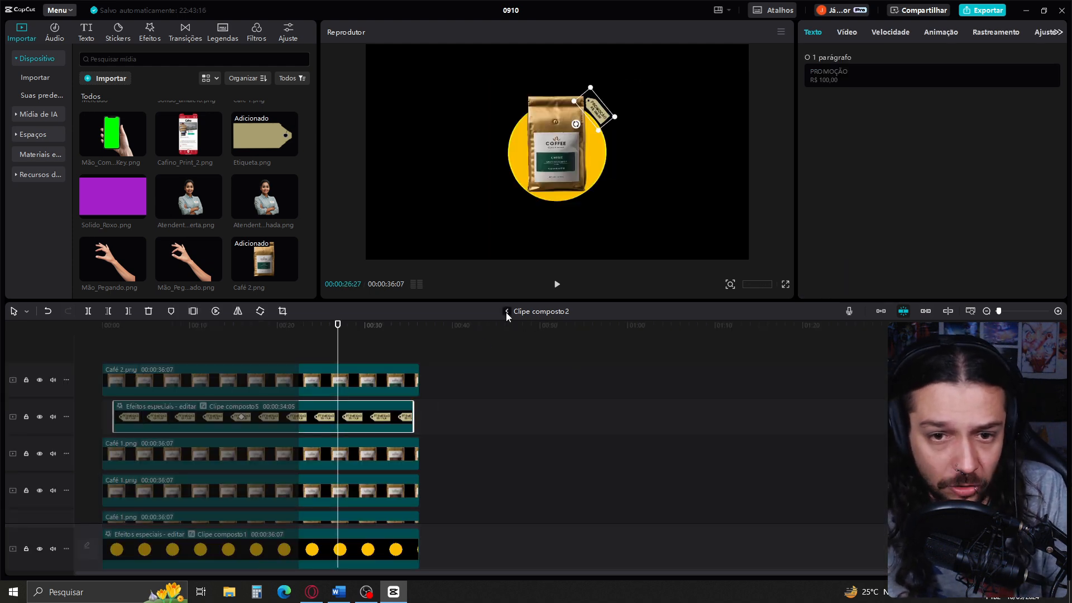
click(507, 312)
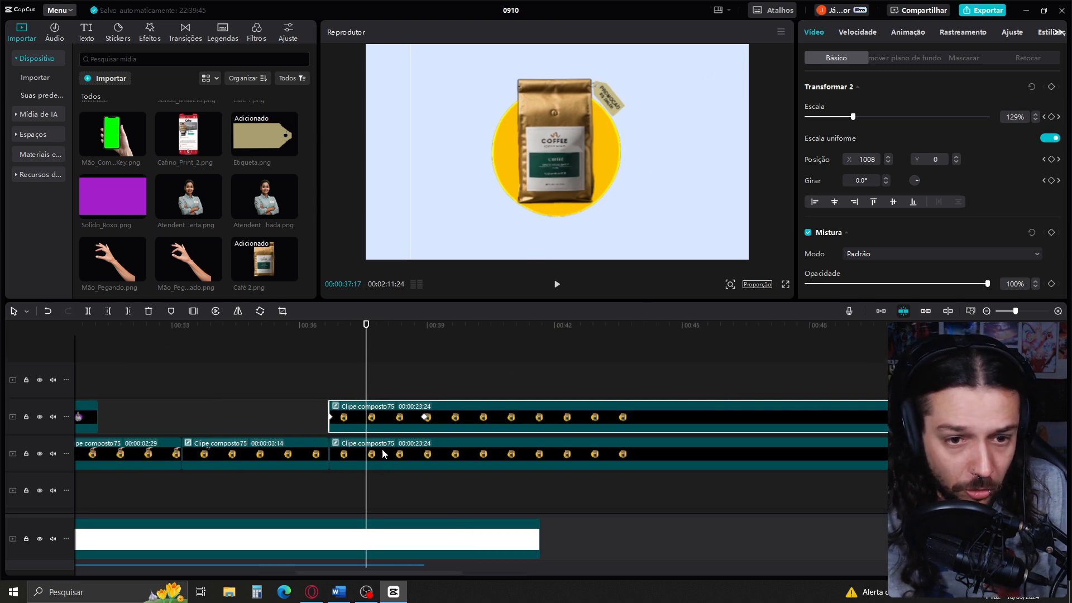
Fade in the upper coffee duplicate with opacity keyframes, from transparent at 00:00:37:17 to 100% shortly after
click(382, 453)
click(379, 419)
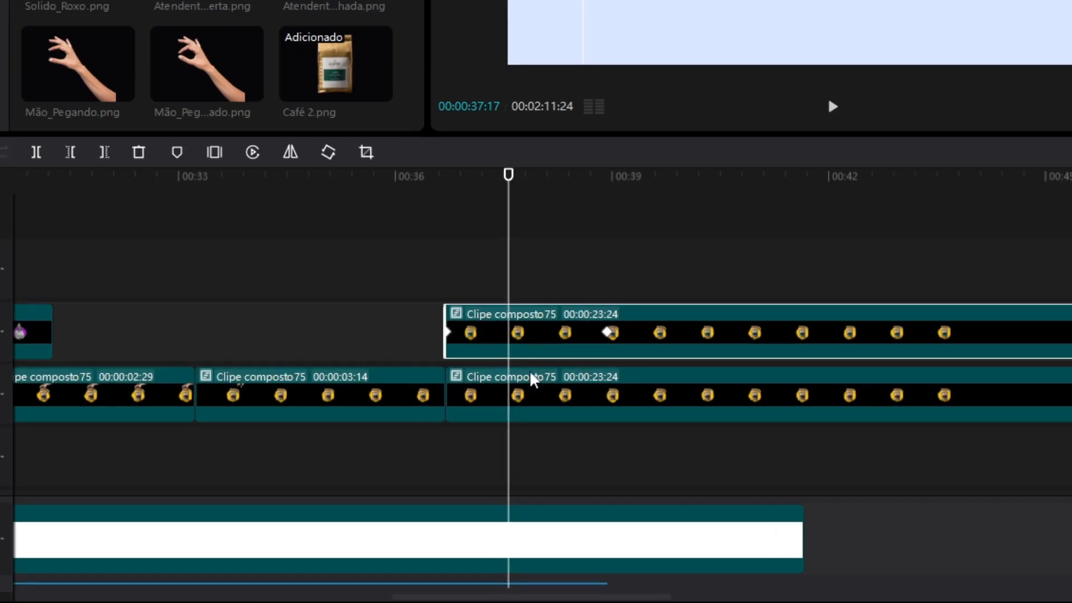
click(545, 385)
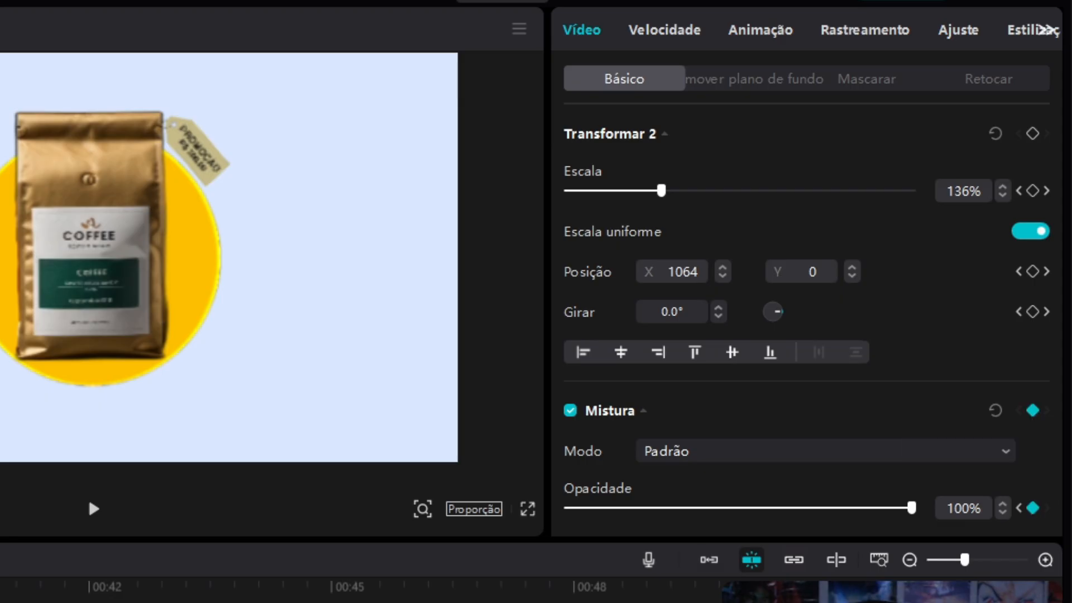
click(1035, 412)
click(508, 334)
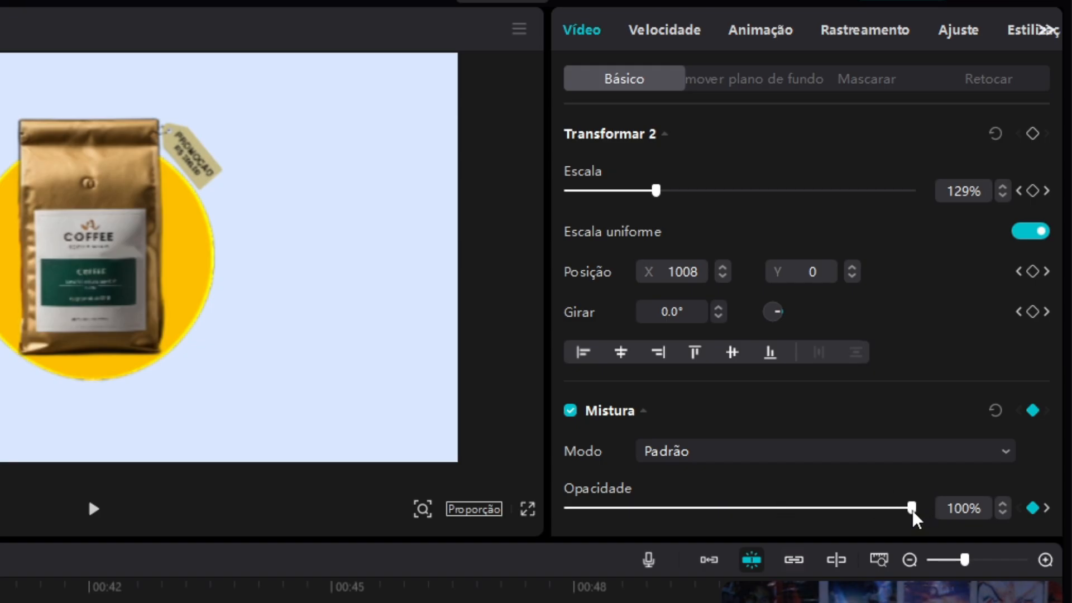
drag(908, 508, 617, 508)
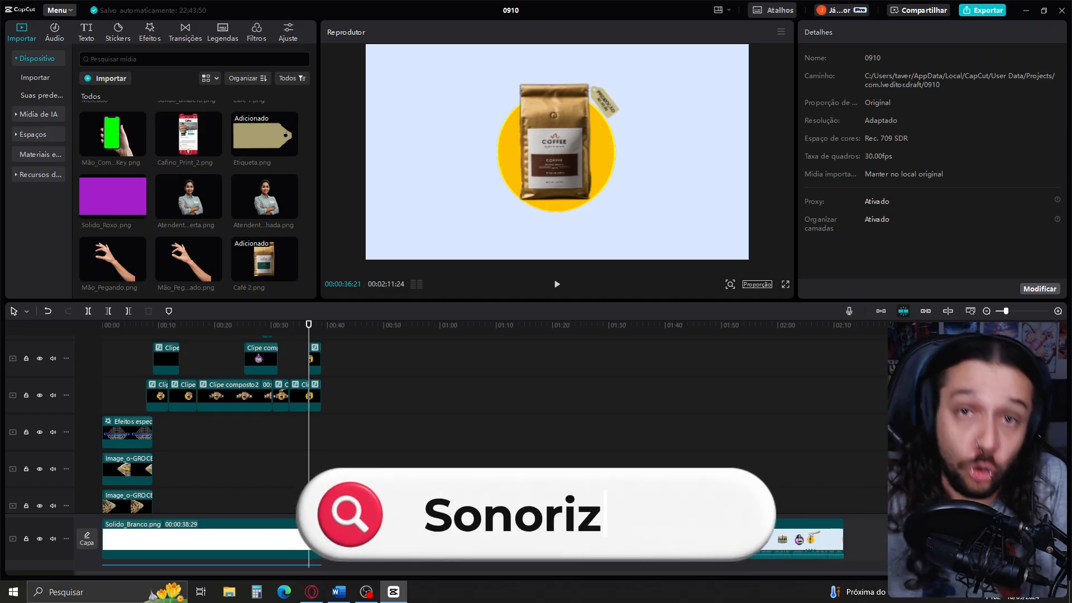
click(668, 454)
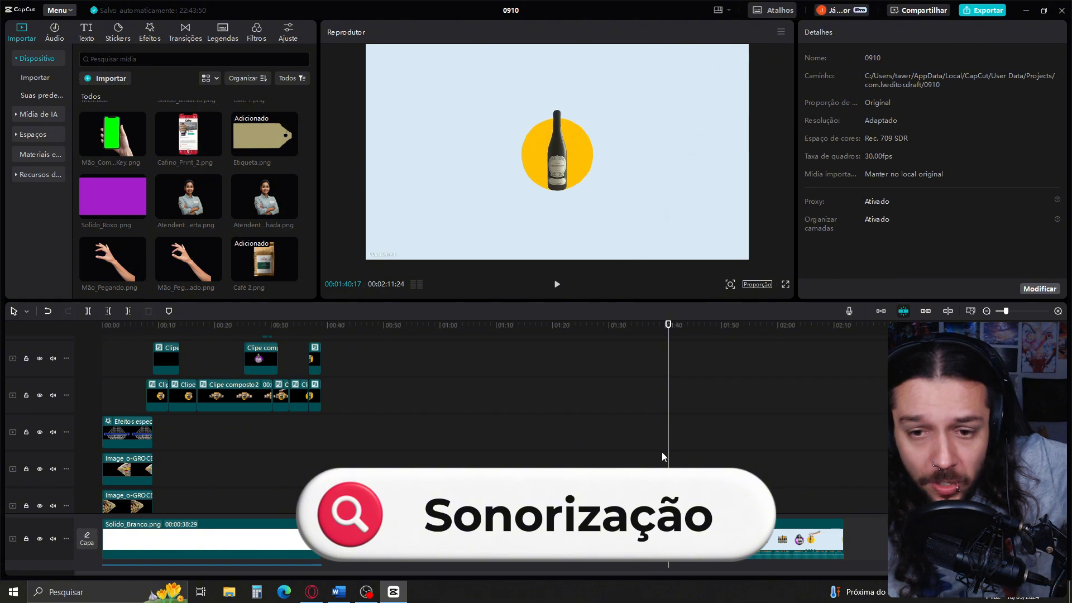
mouse_move(669, 458)
mouse_down()
mouse_move(648, 461)
mouse_move(684, 458)
mouse_up()
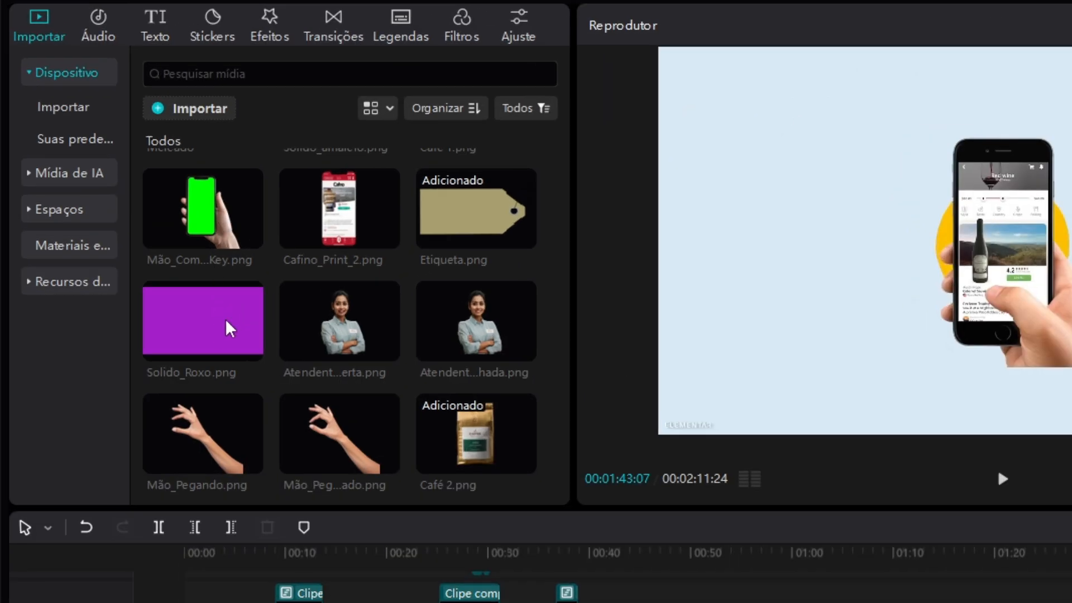
Search the music library for CALM ACOUSTIC GUITAR and audition the "Acoustic guitar live performance" track
click(98, 25)
click(243, 71)
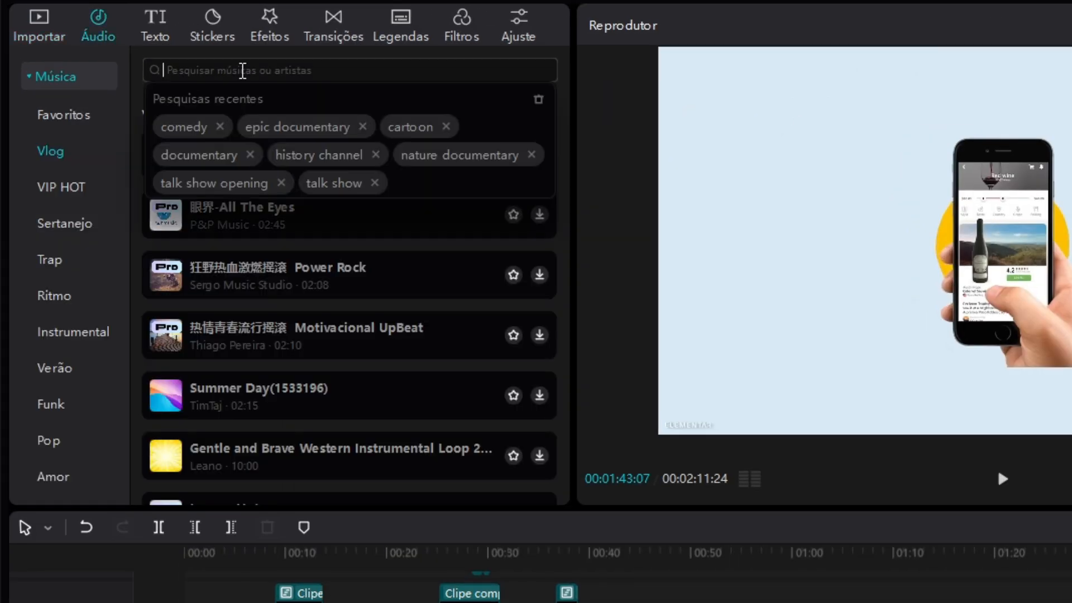
text(CALM ACOUSTIC GUITAR)
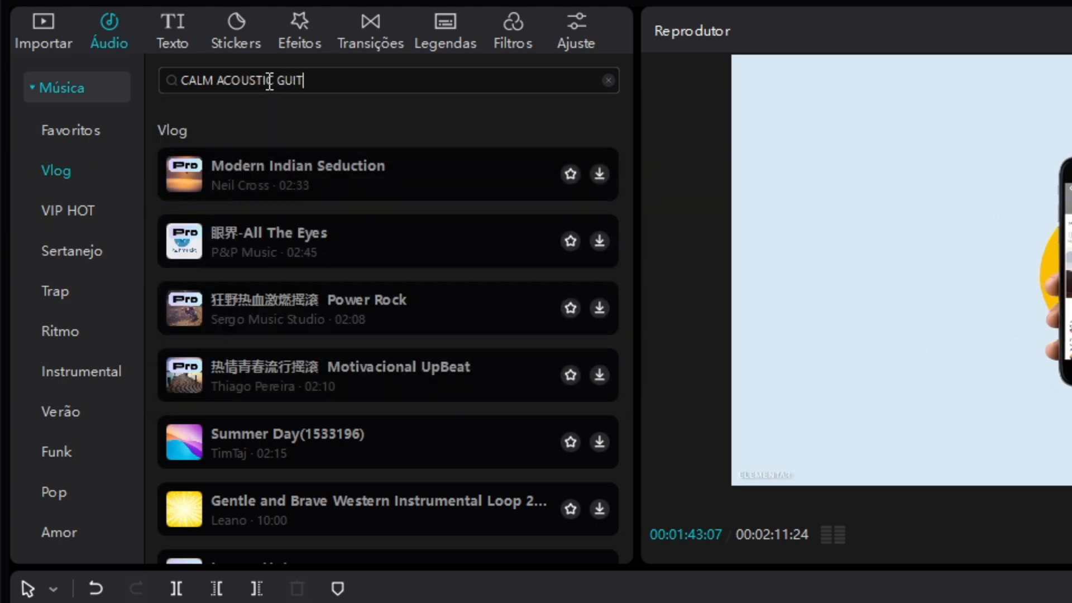
key(Return)
click(353, 212)
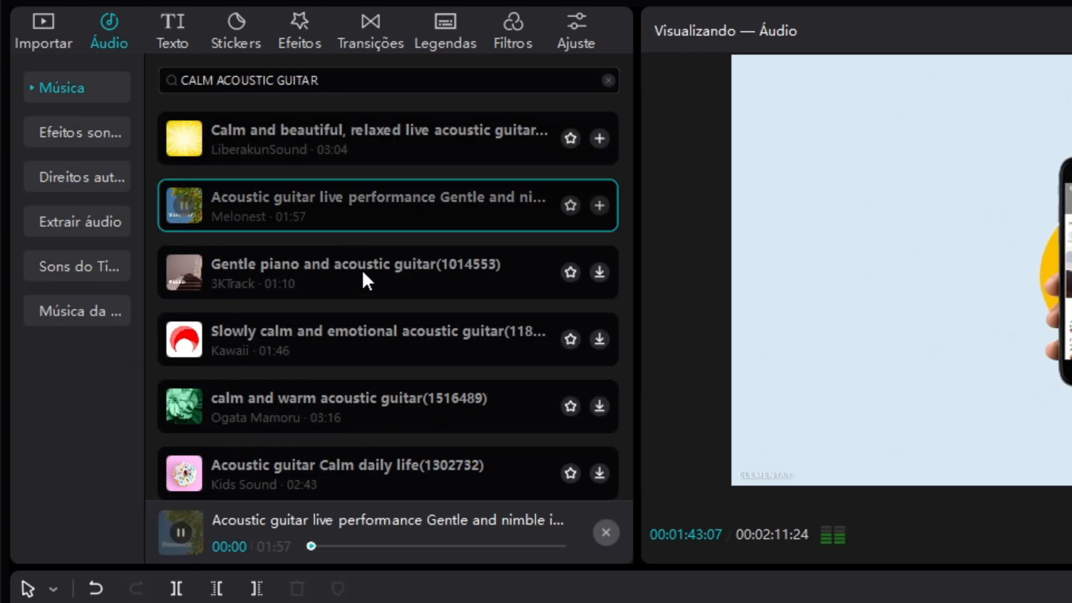
Place the "Slowly calm and emotional acoustic guitar" track beneath the Locução1 voice-over and lower its volume to background level
drag(380, 338, 212, 602)
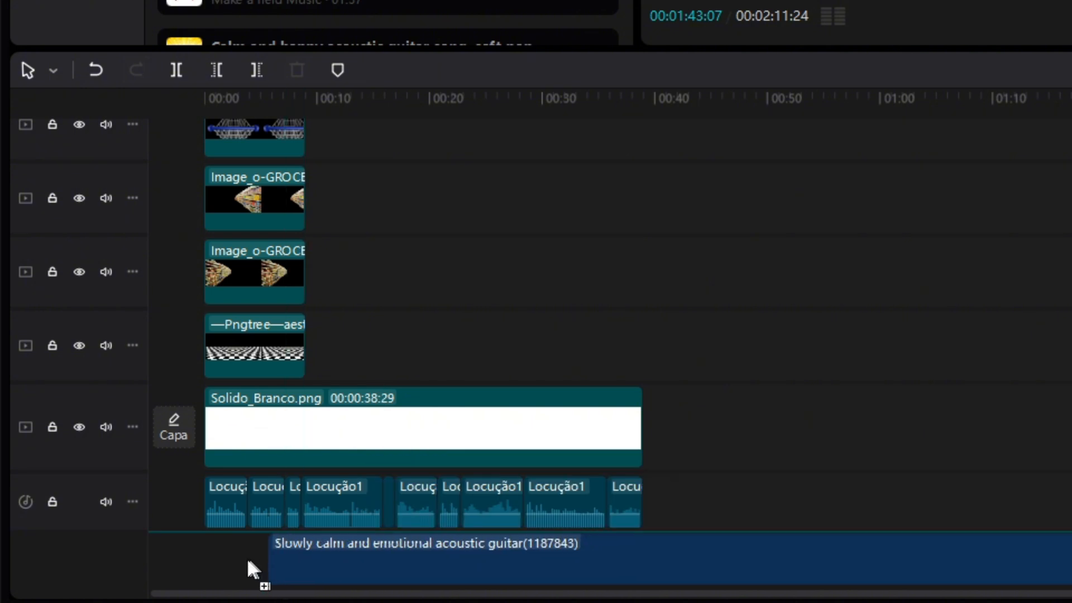
drag(213, 555, 209, 557)
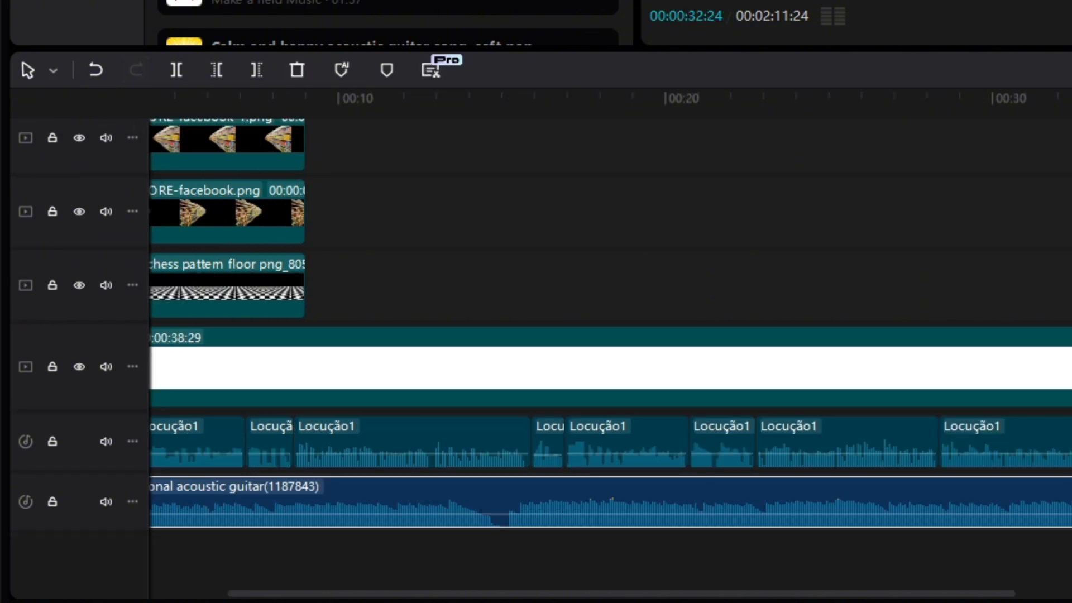
drag(611, 513, 611, 522)
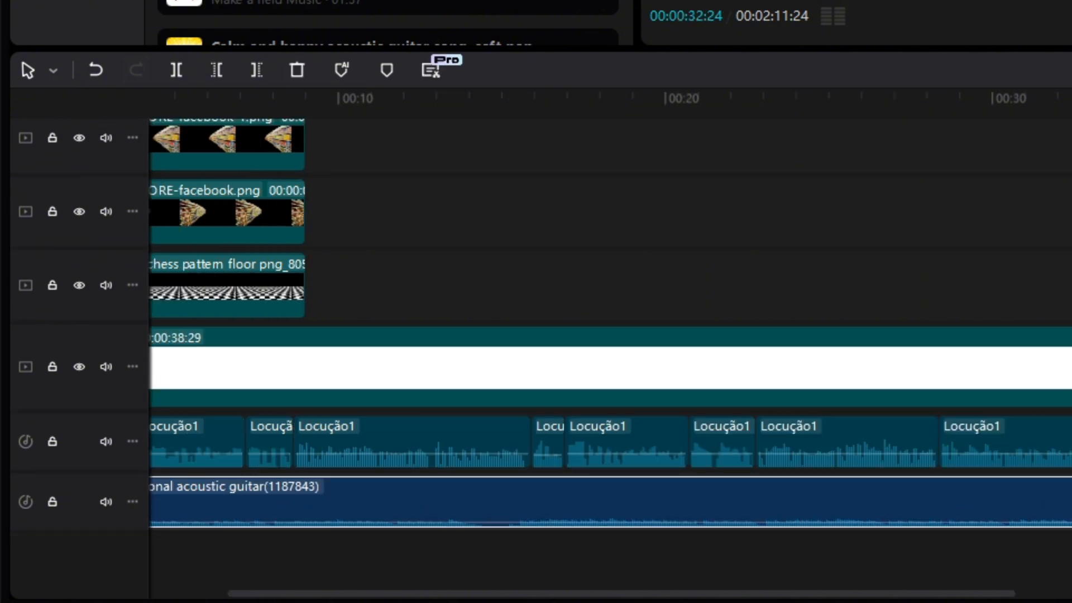